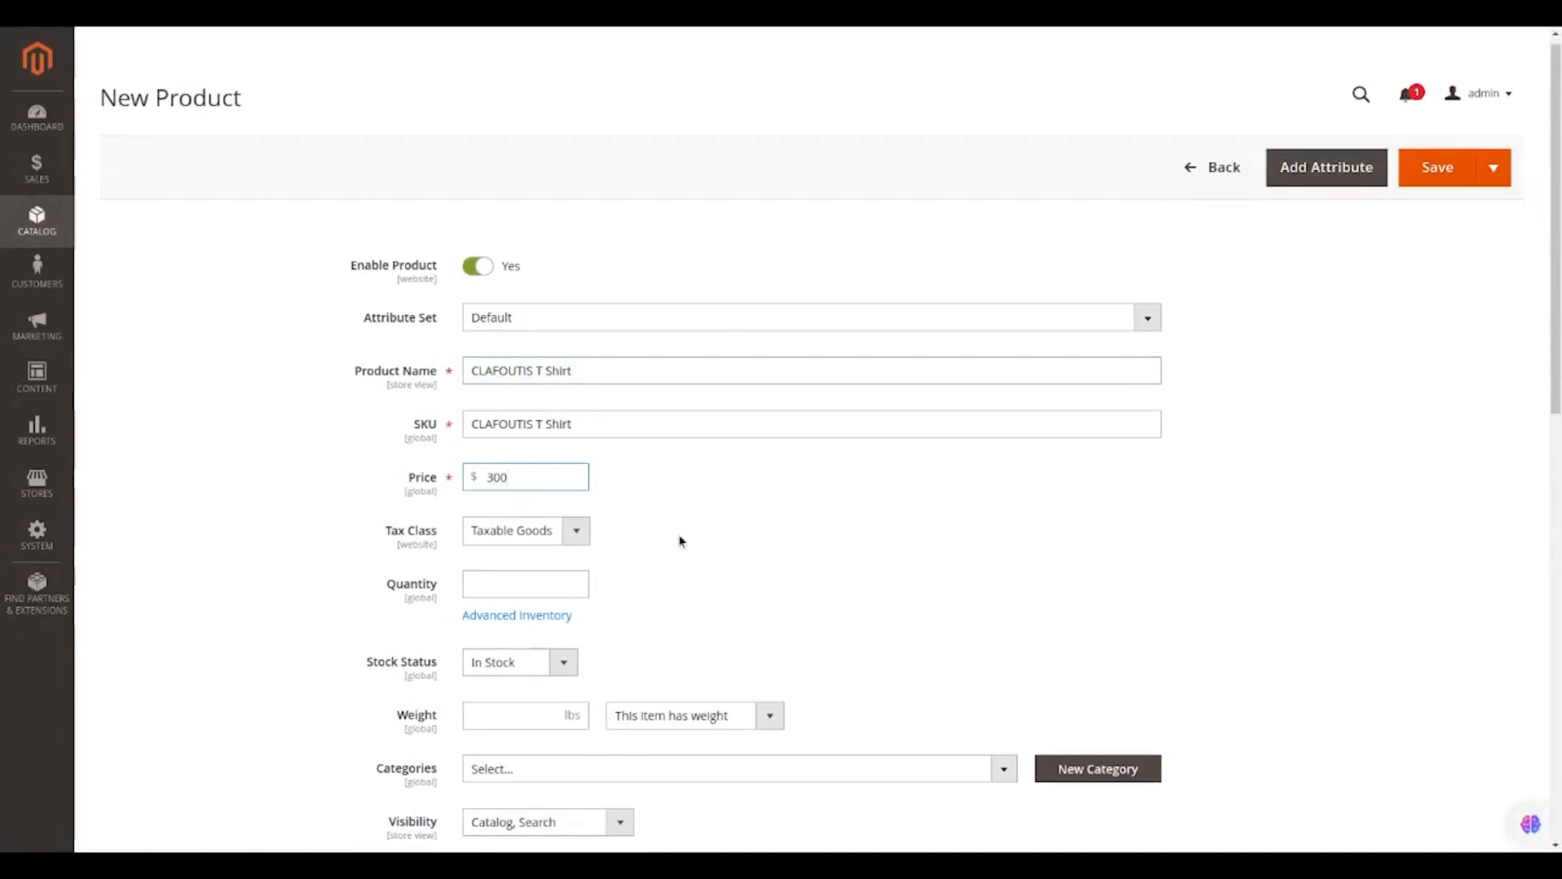
Scroll down the new CLAFOUTIS T Shirt product form, past its name, SKU and $300 price.
scroll(680, 541, "down", 1)
scroll(680, 541, "down", 1)
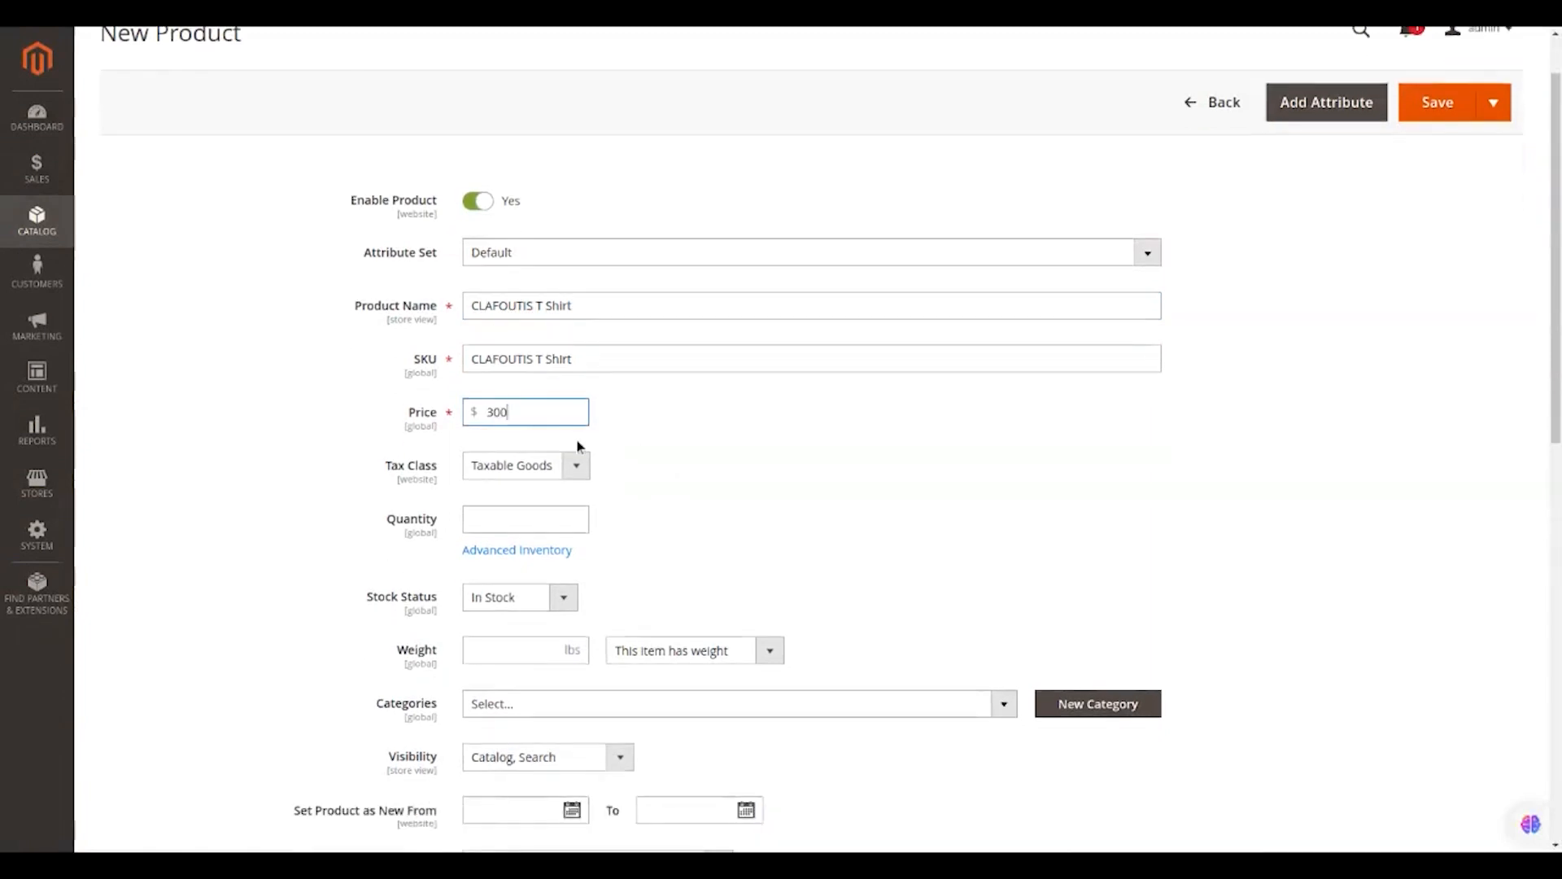
Disable the product and set its Stock Status to Out of Stock.
left_click(473, 208)
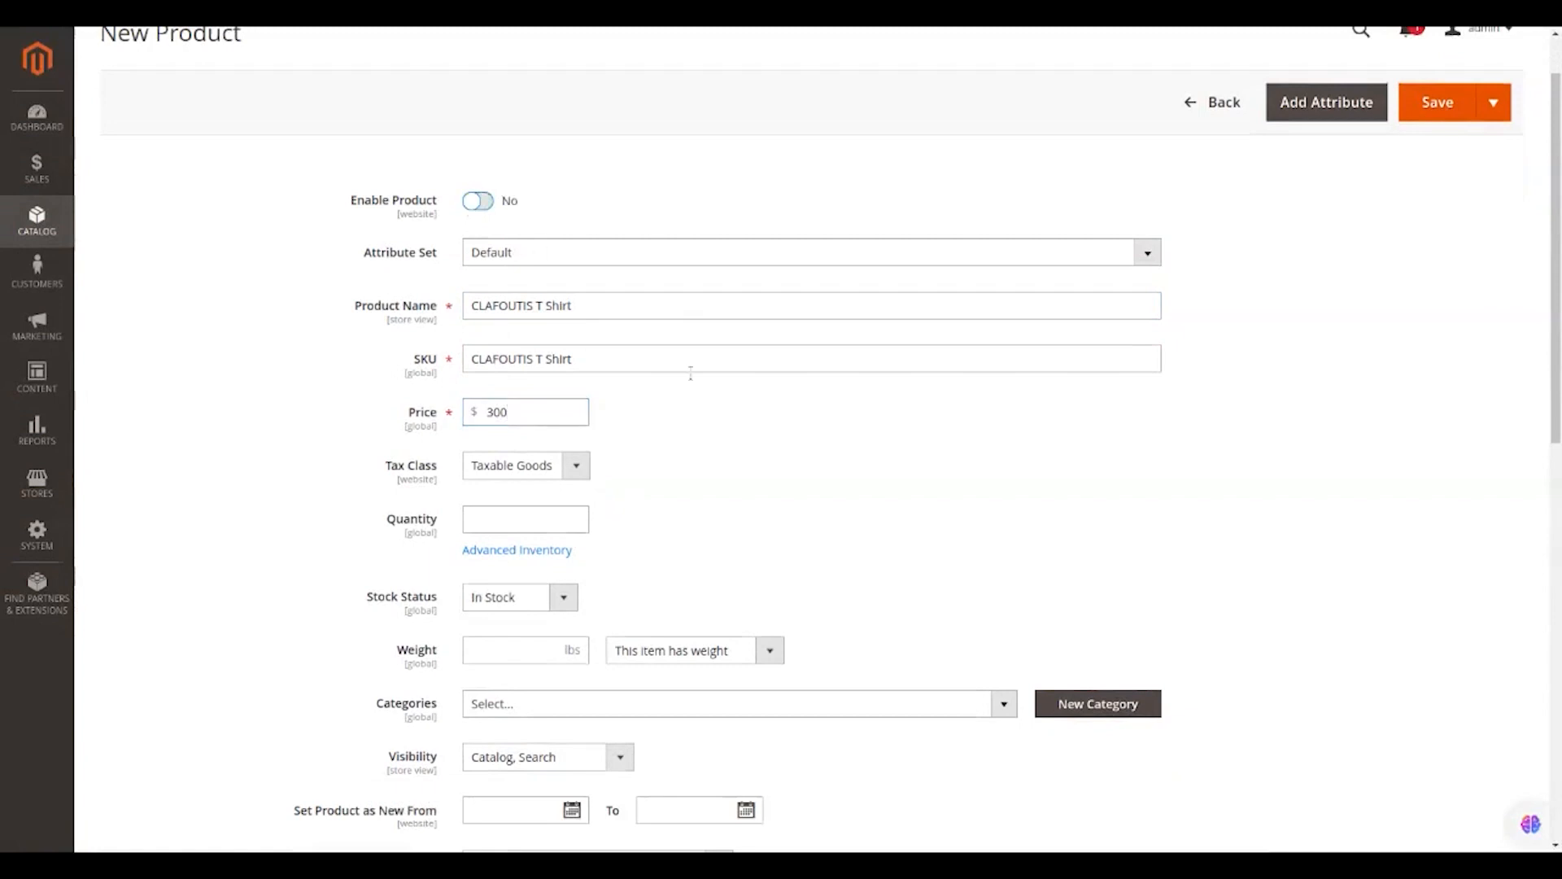
scroll(689, 384, "down", 2)
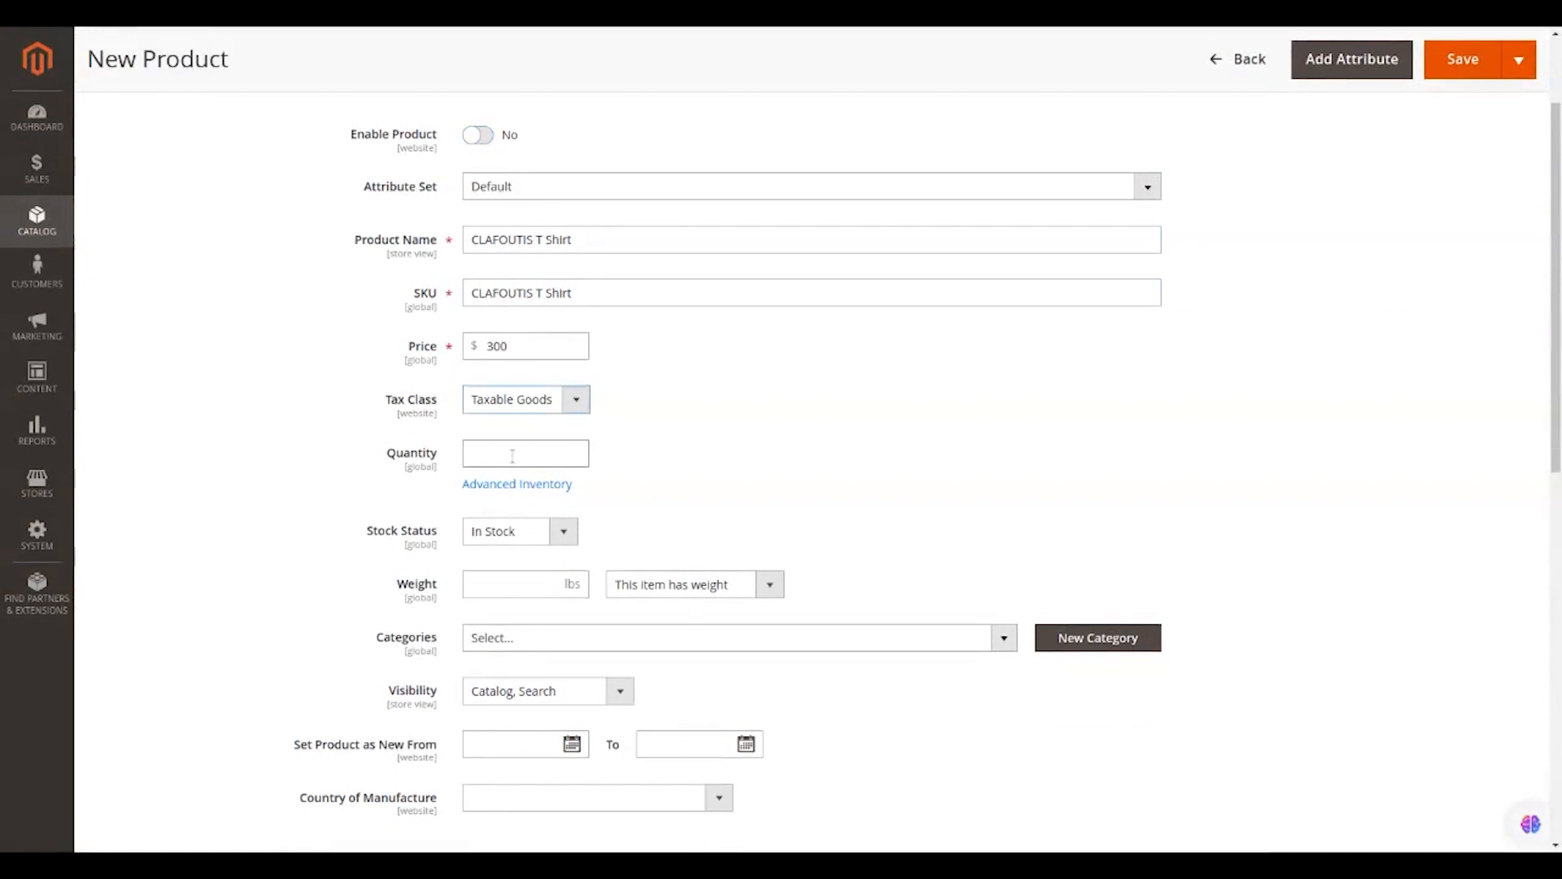
scroll(512, 457, "down", 2)
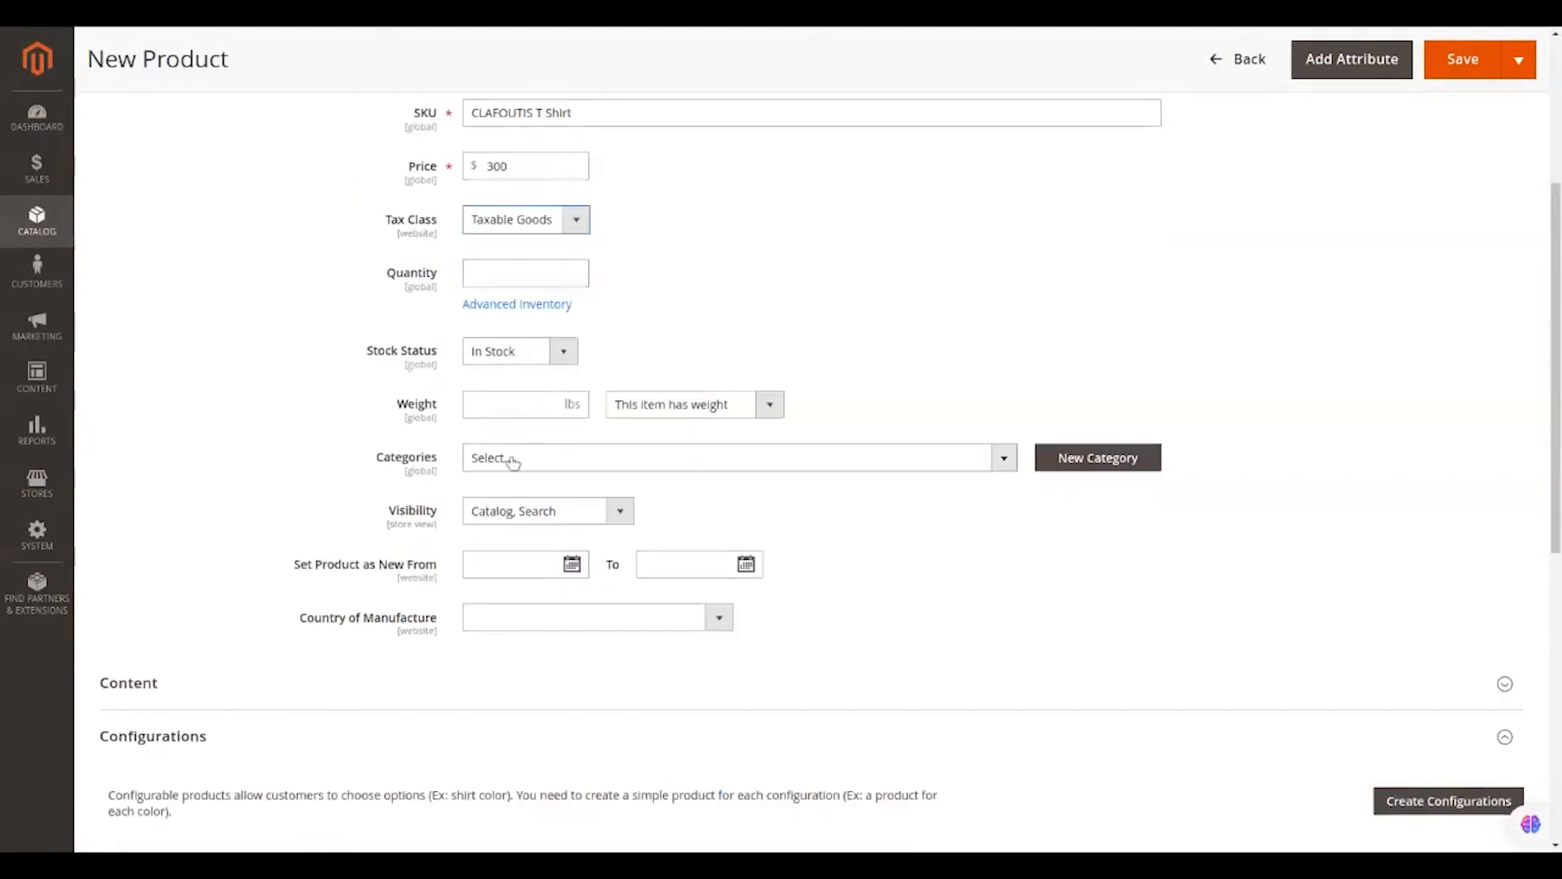
left_click(561, 363)
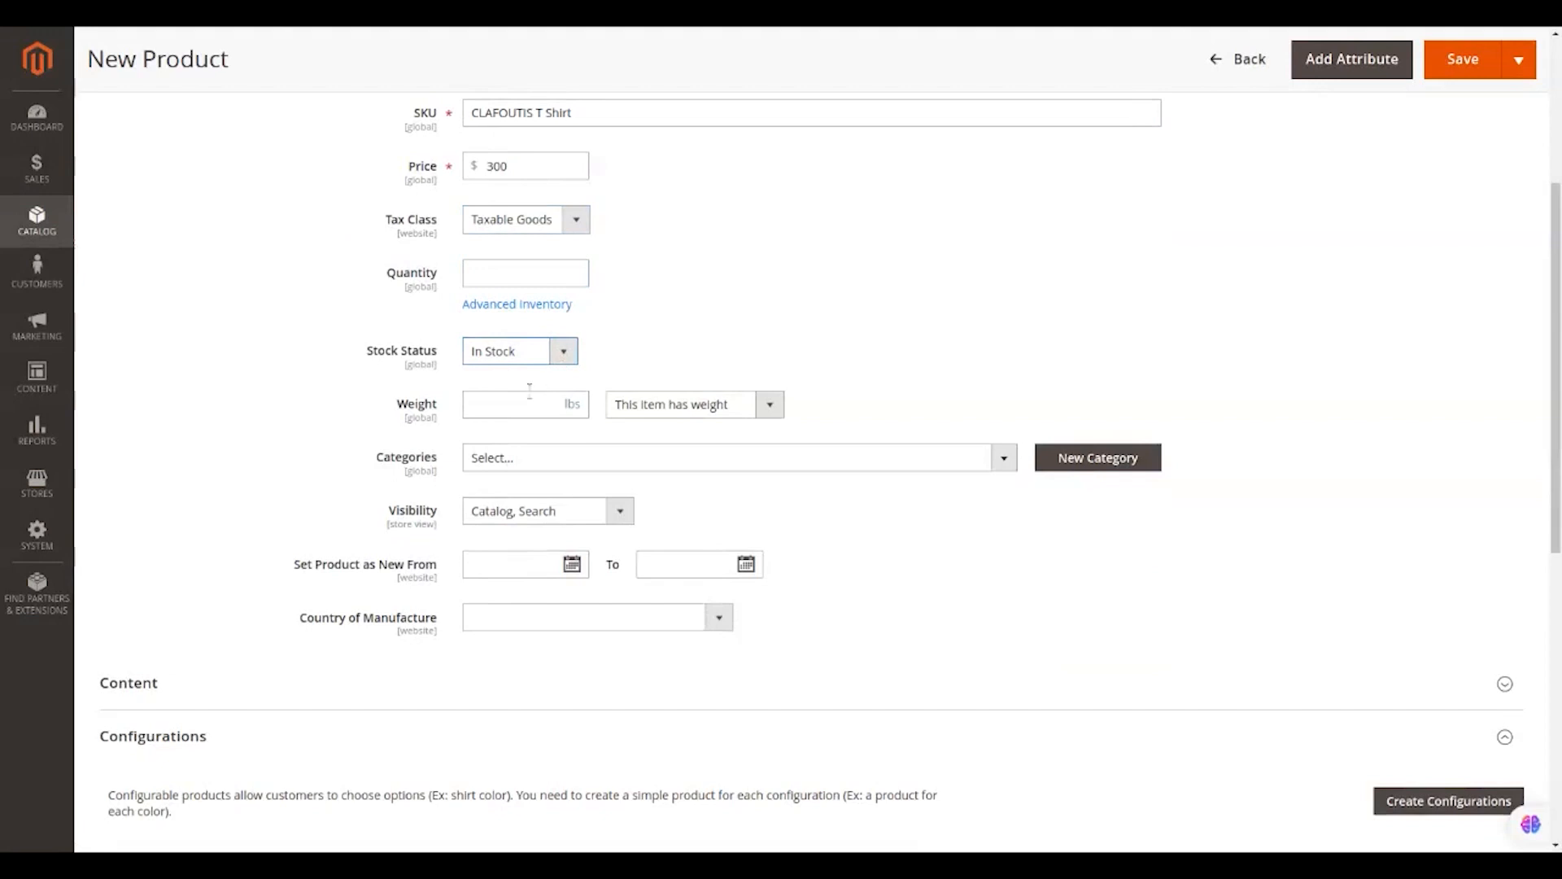
left_click(180, 13)
left_click(520, 350)
left_click(553, 395)
Enter a product weight of 20 lbs.
left_click(544, 404)
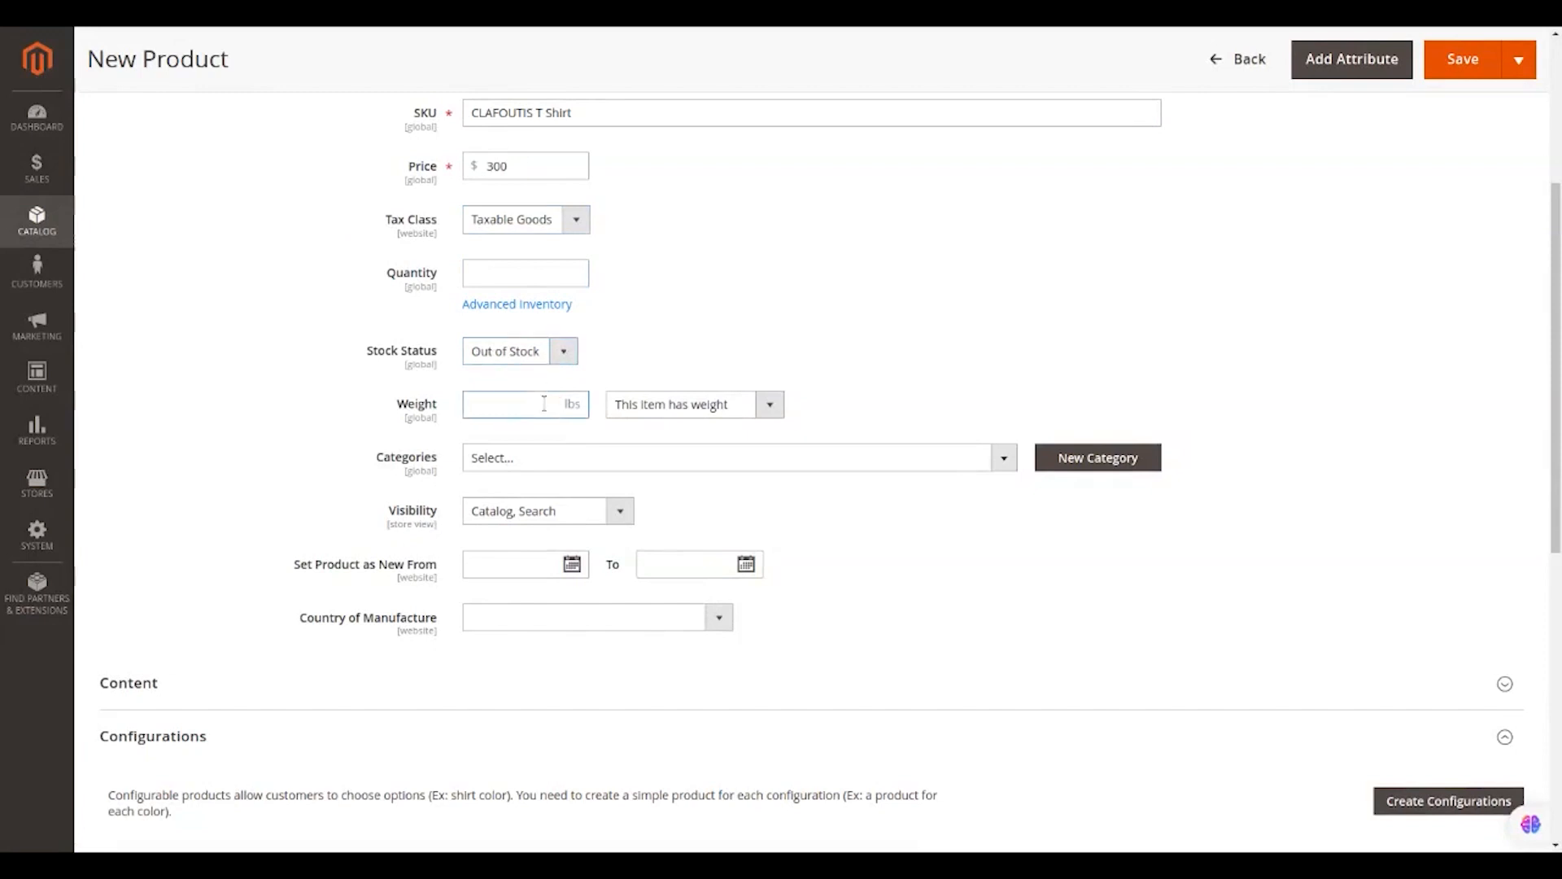
type("20")
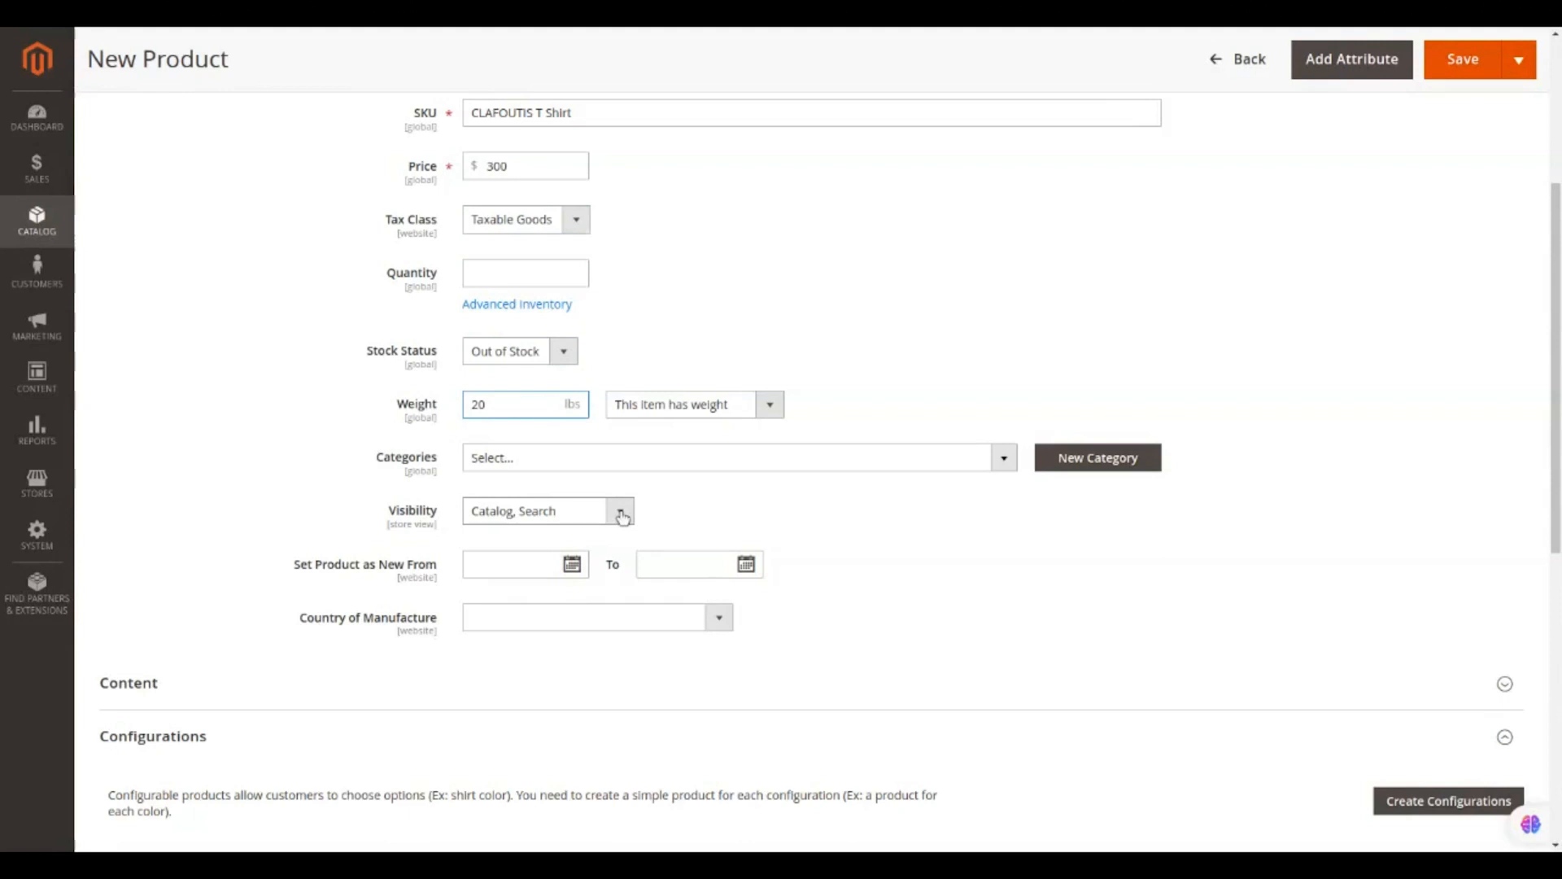
scroll(622, 516, "down", 1)
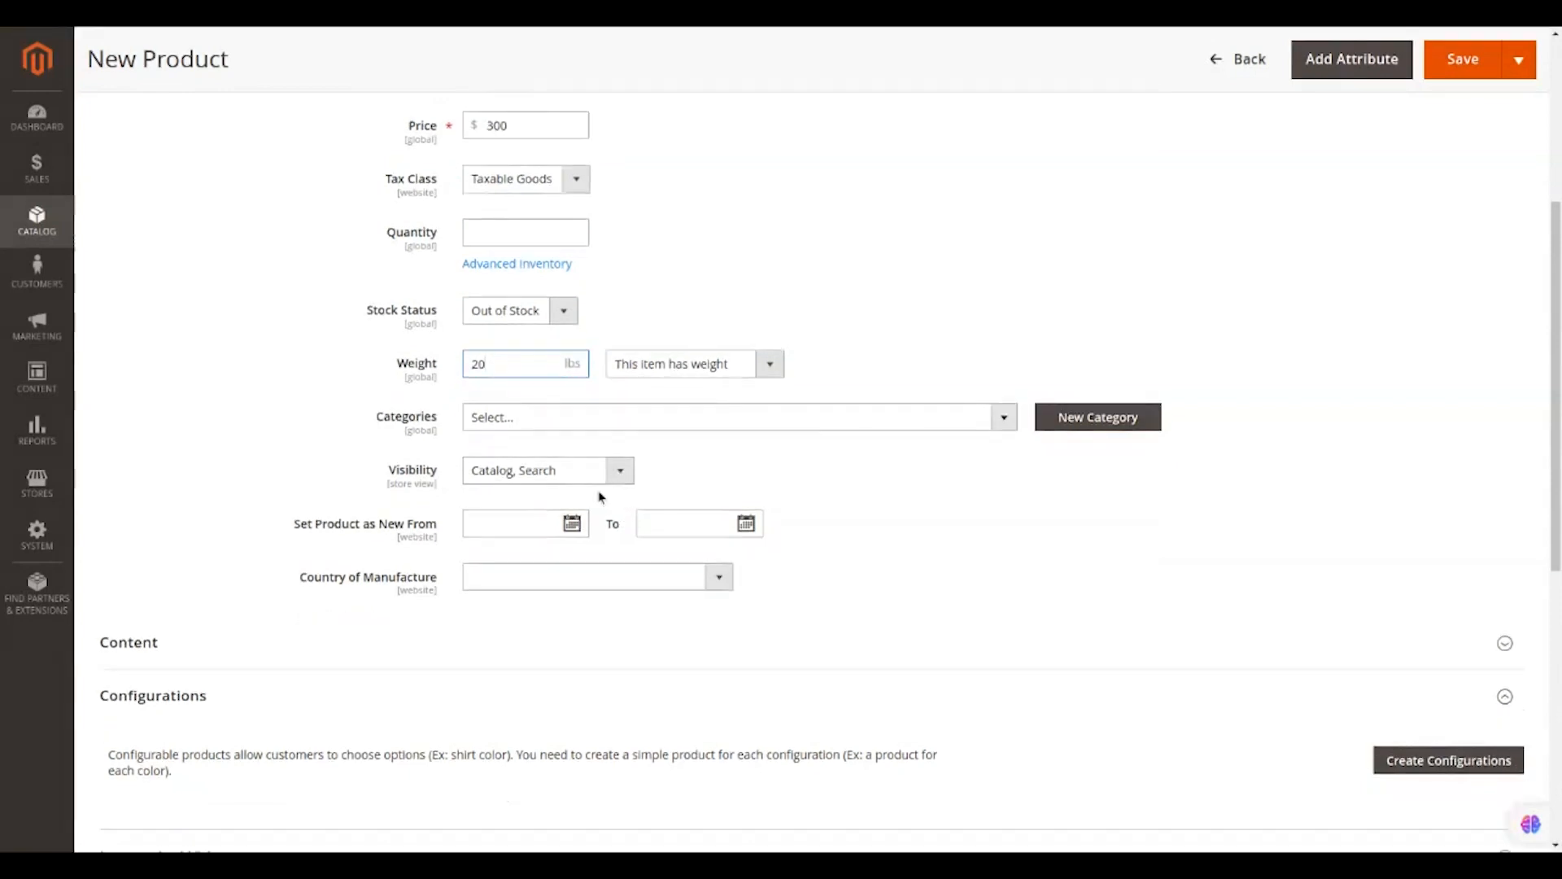
Set the product as new from March 1 to March 31, 2024.
left_click(572, 523)
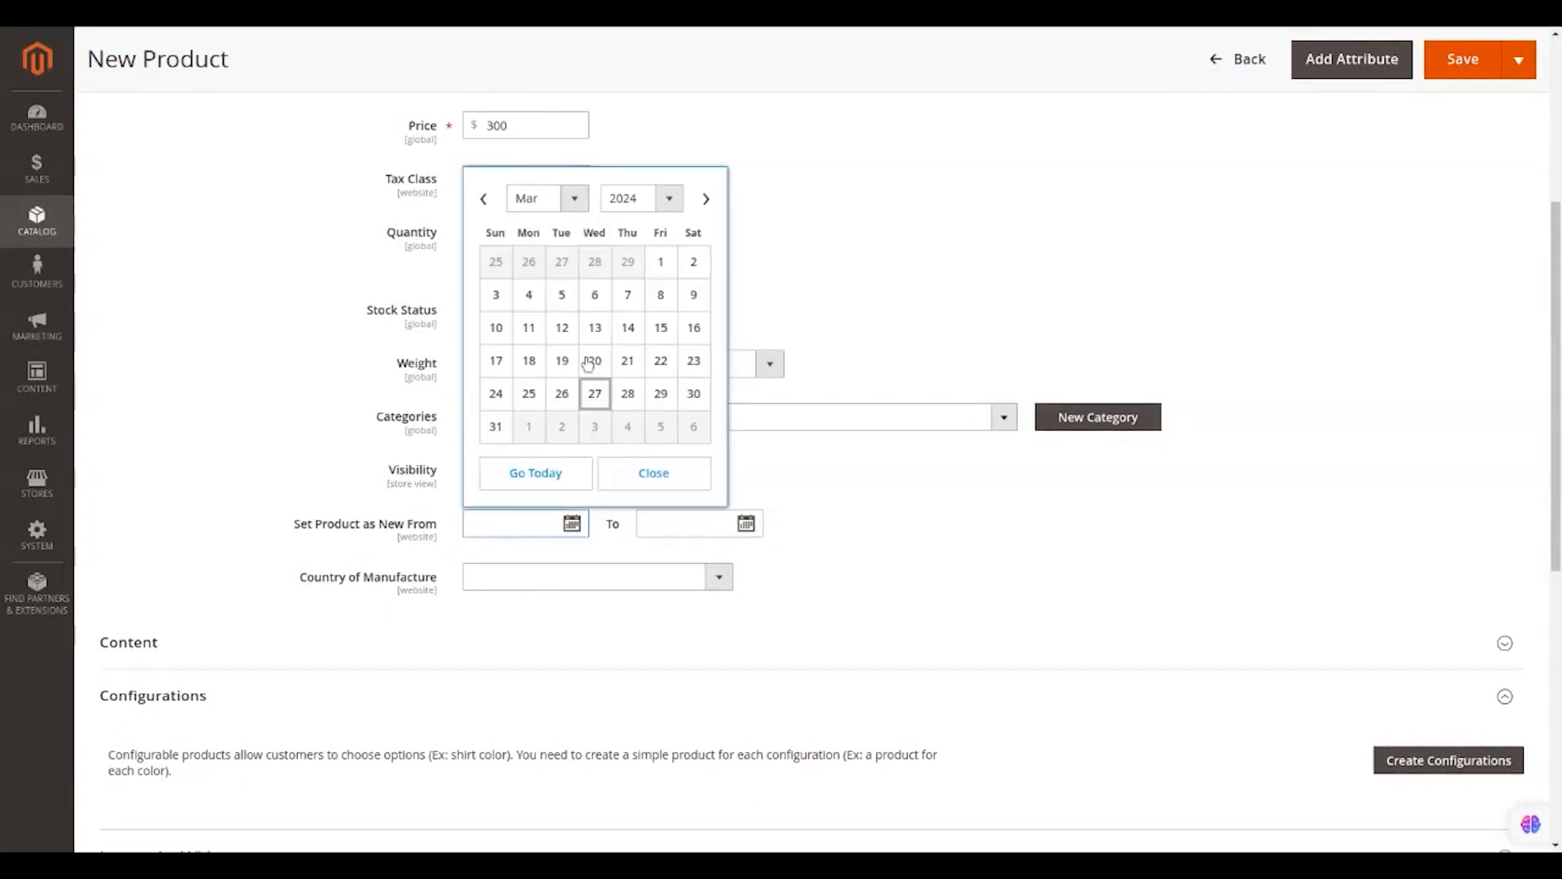
left_click(659, 269)
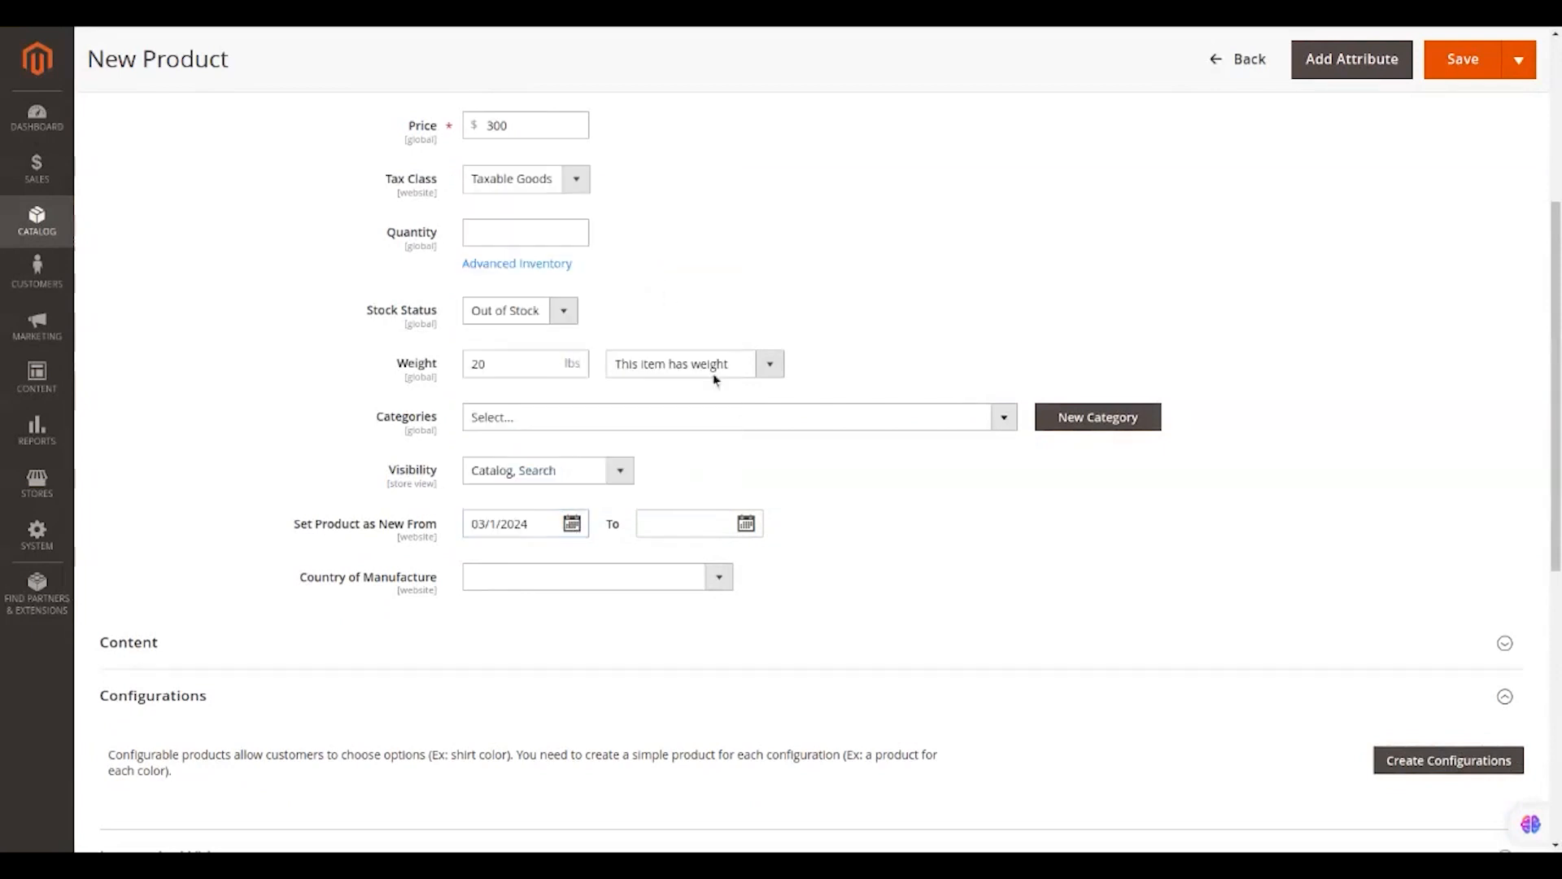
left_click(746, 523)
left_click(670, 427)
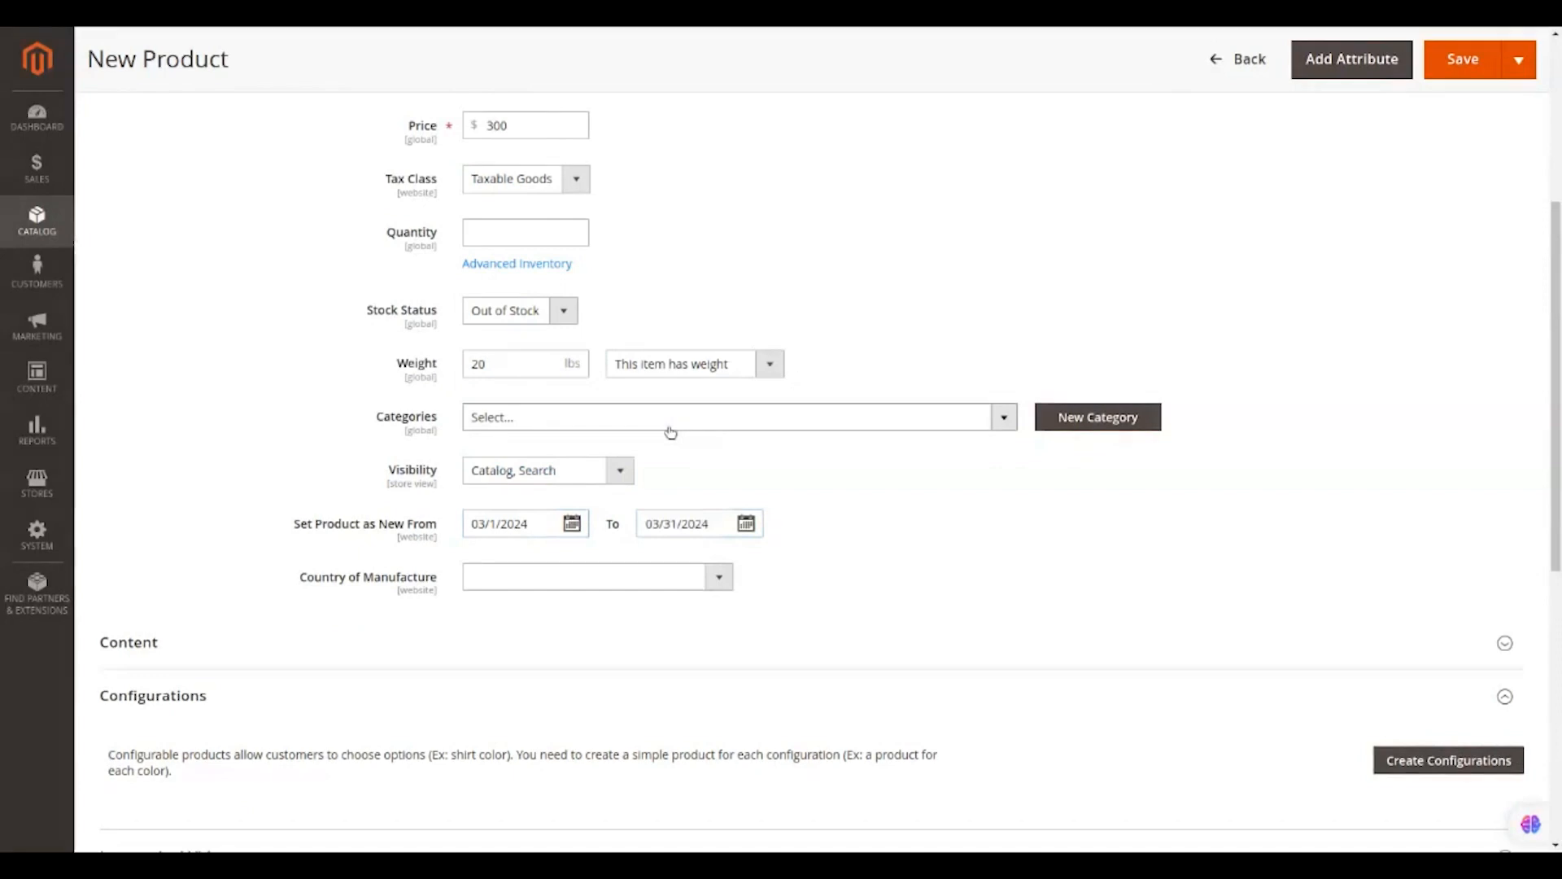
Assign the product to the Women category.
left_click(710, 426)
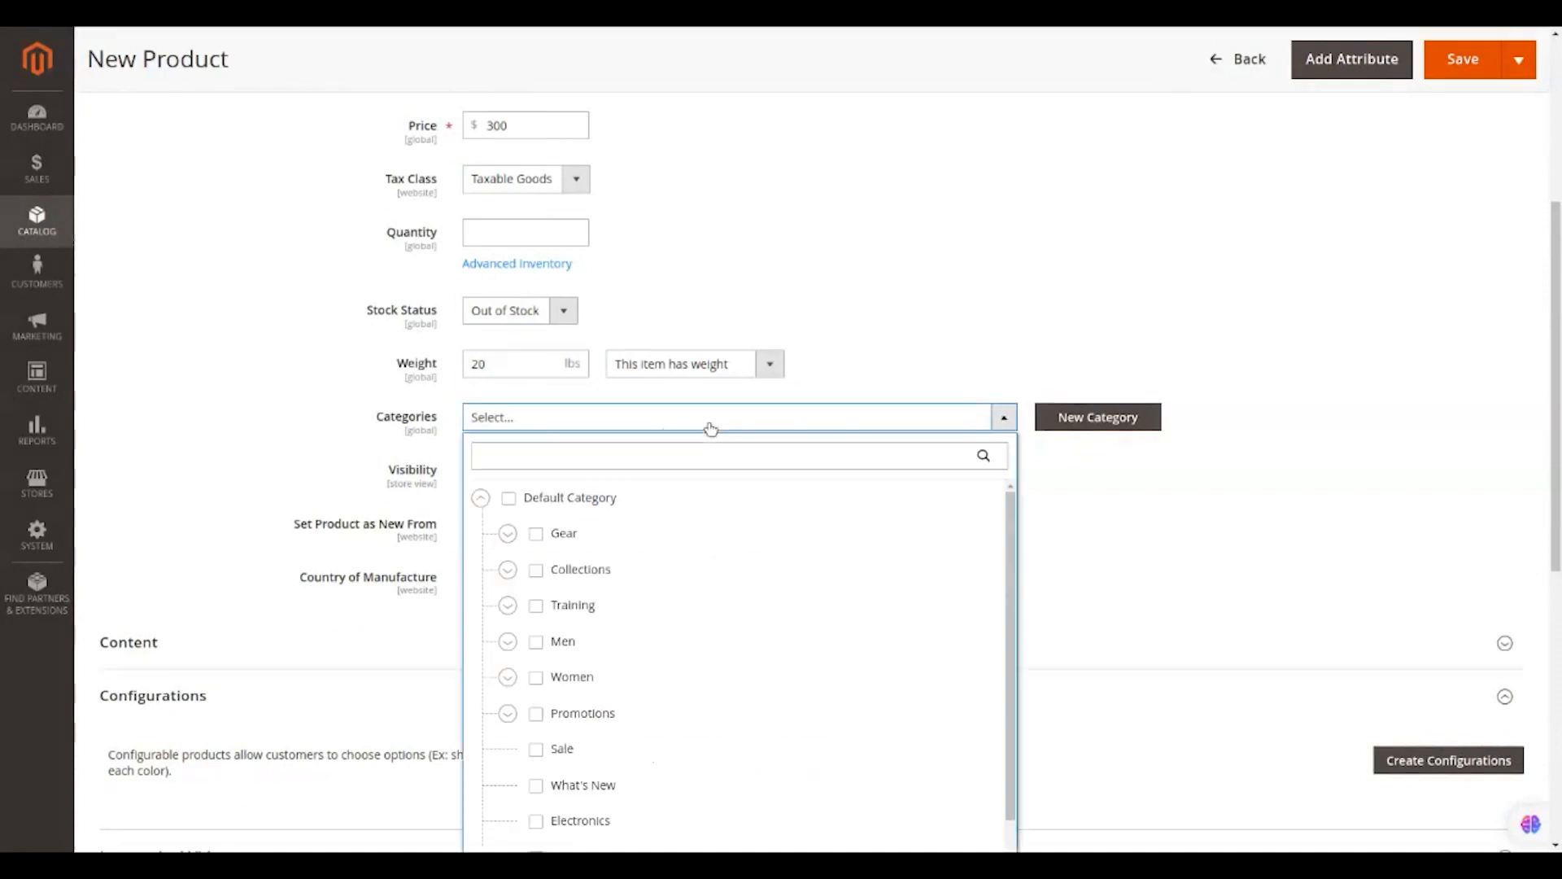
scroll(697, 545, "down", 1)
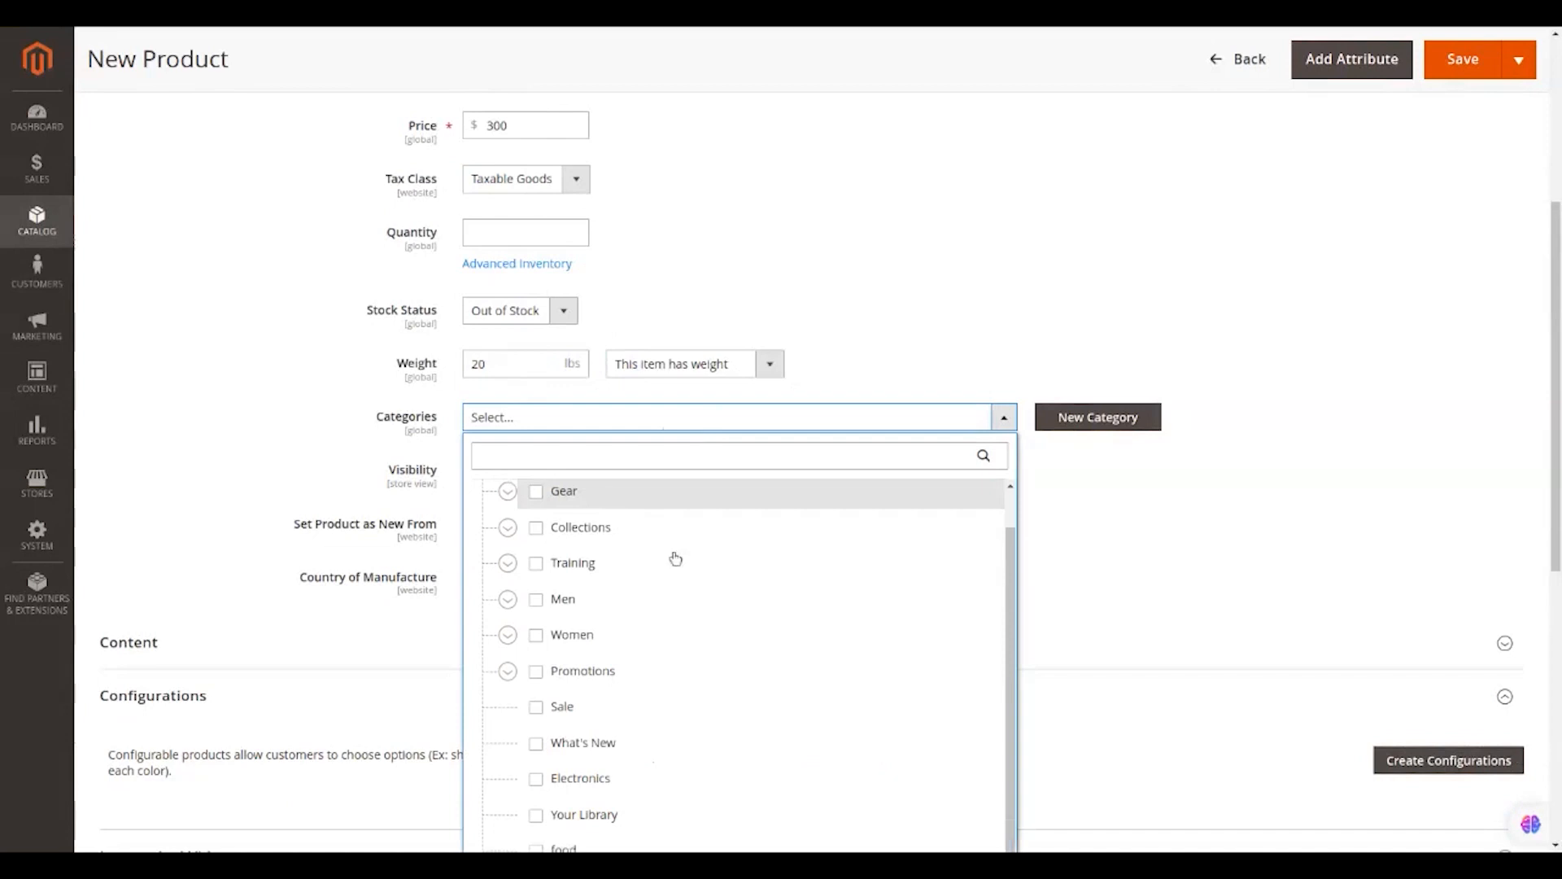
left_click(602, 641)
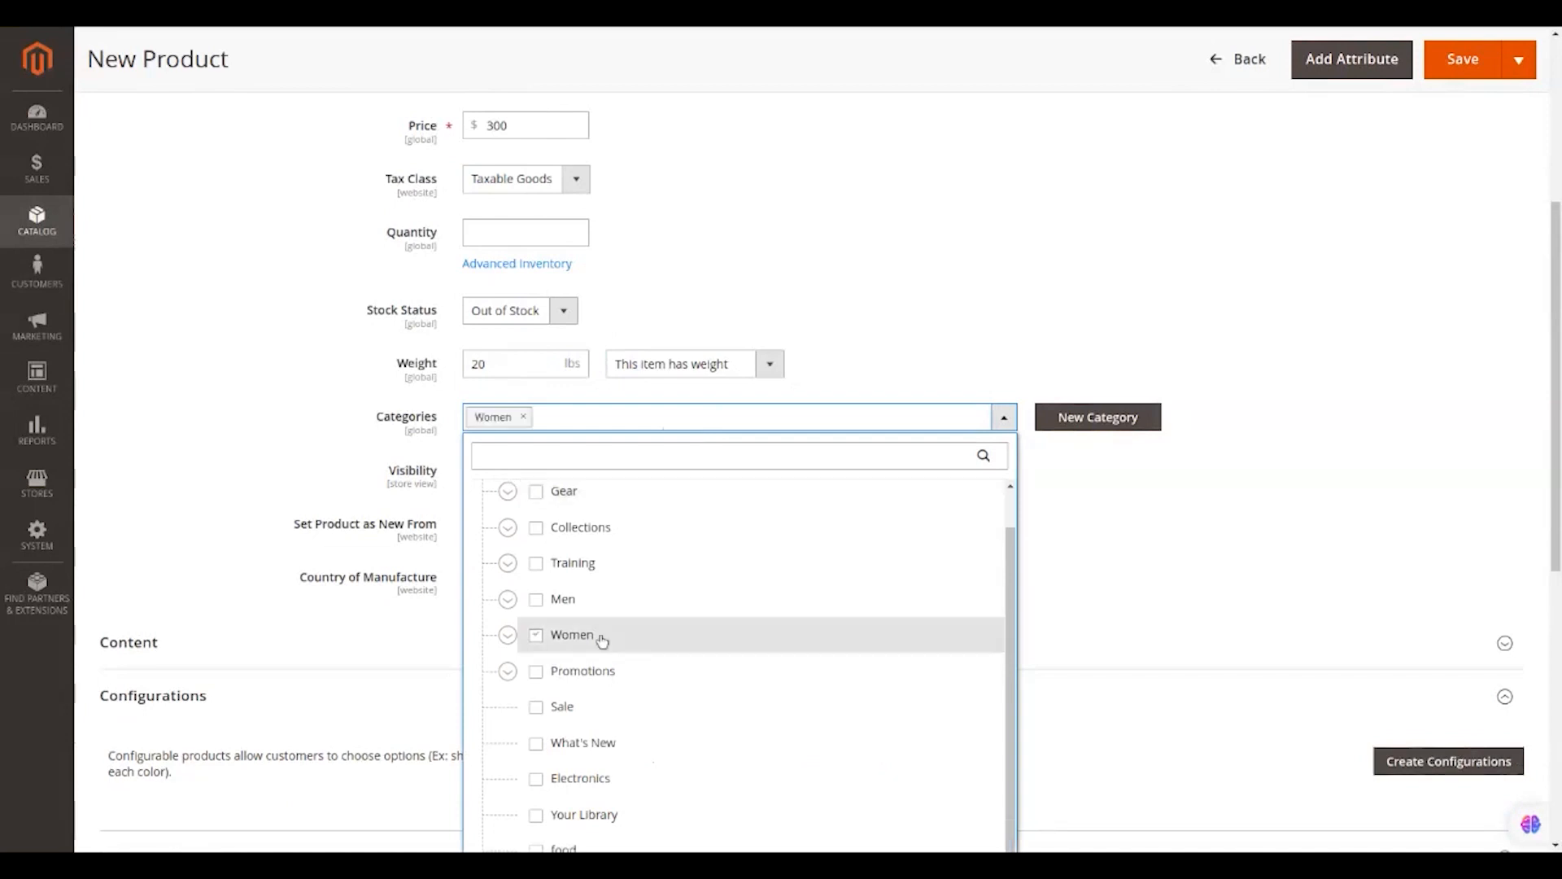
left_click(1114, 470)
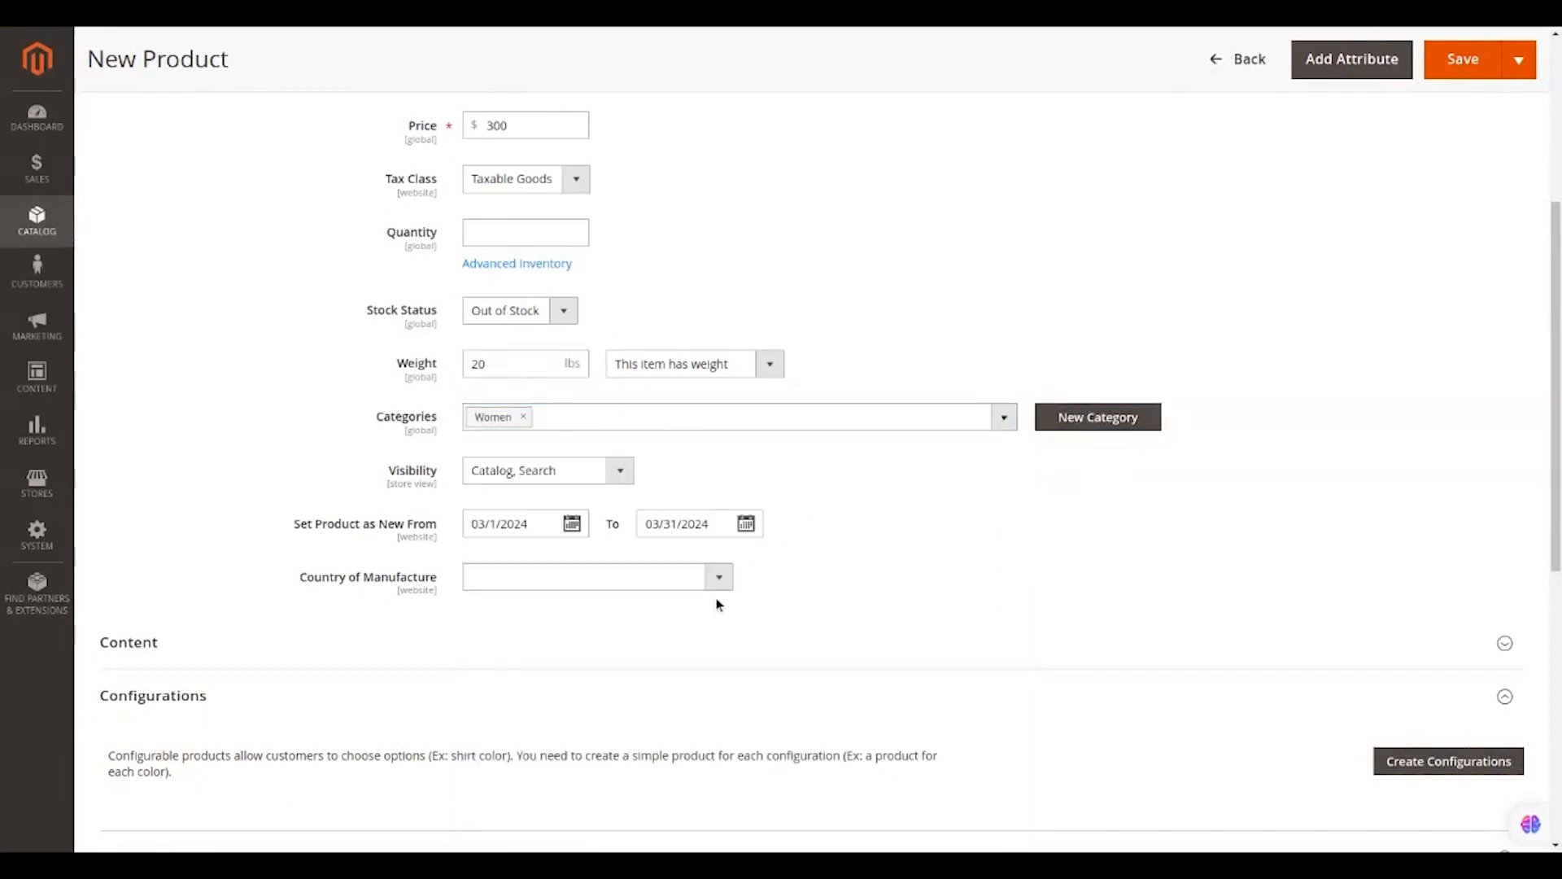
Choose United States as the country of manufacture.
scroll(718, 604, "down", 1)
left_click(718, 507)
type("un")
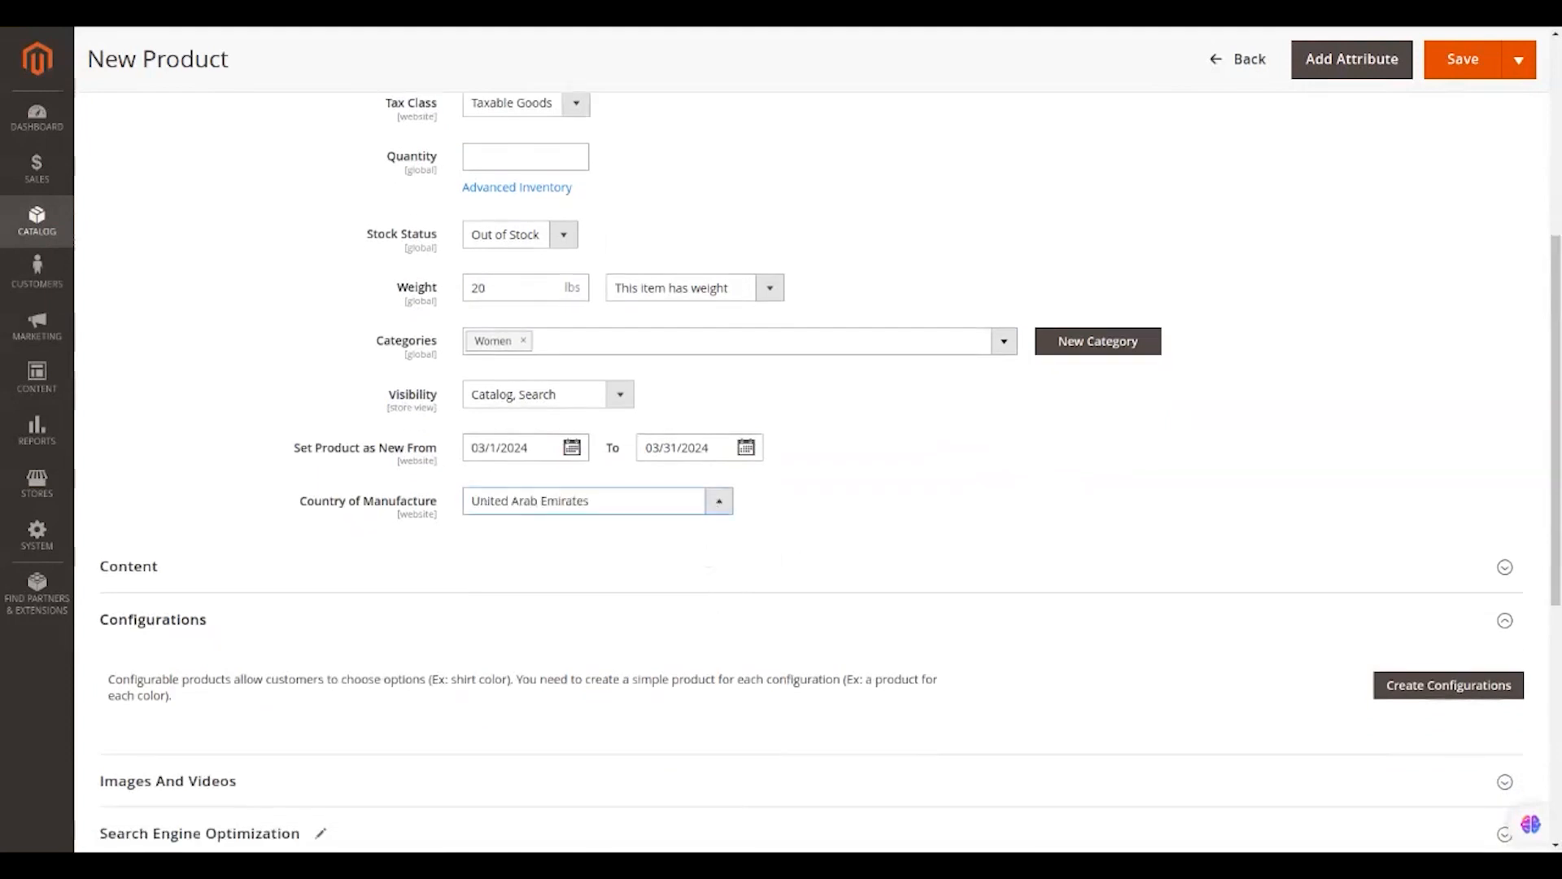
type("t")
left_click(57, 31)
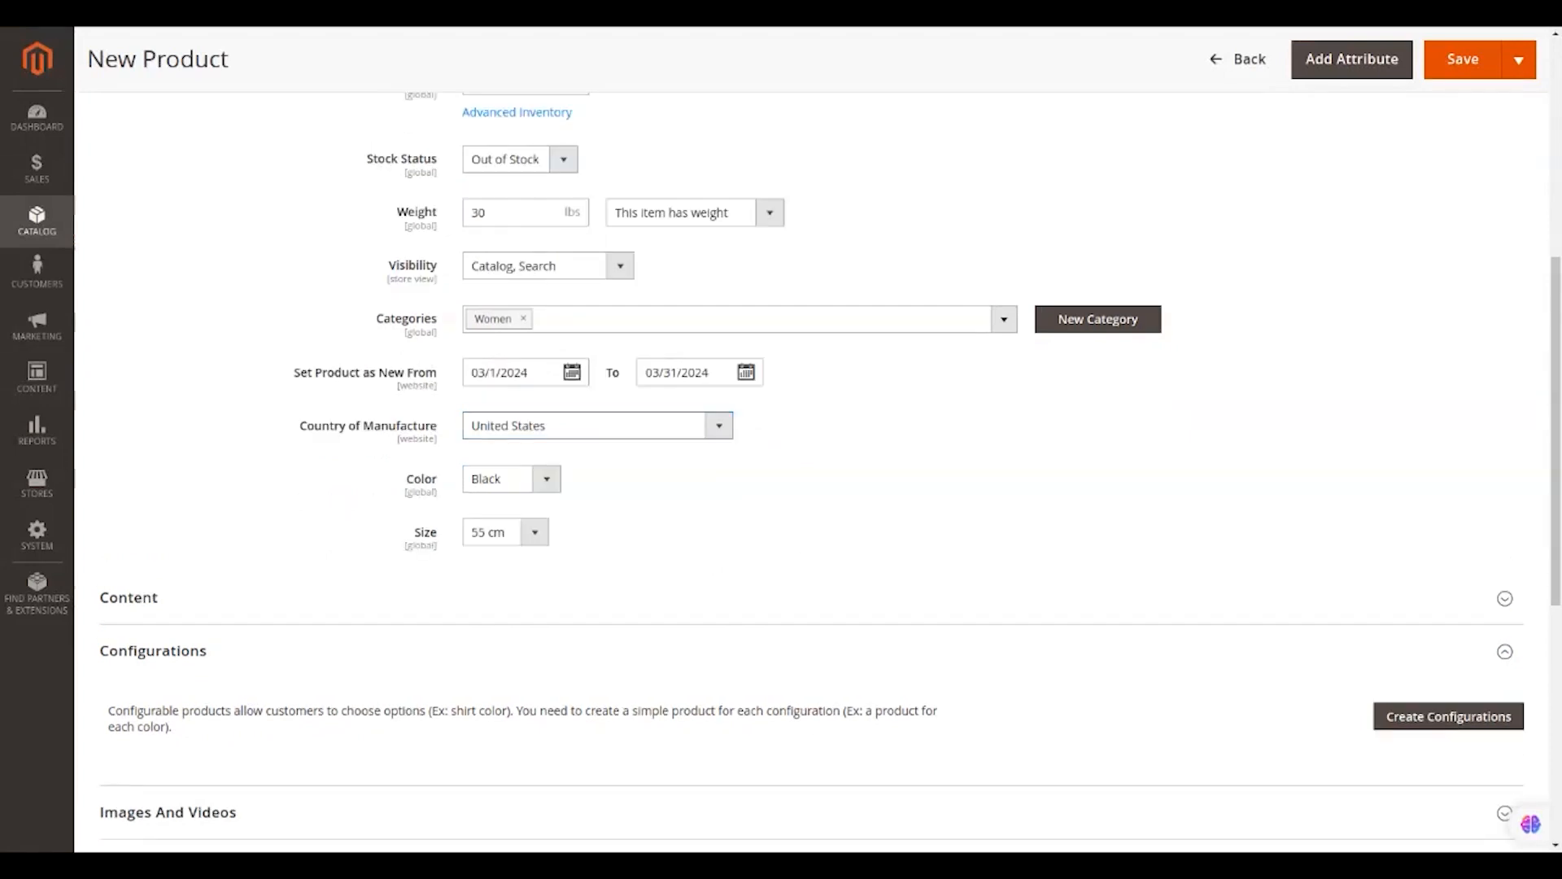
Launch the Create Configurations wizard from the Configurations section, reaching its attribute-selection step.
scroll(604, 502, "down", 3)
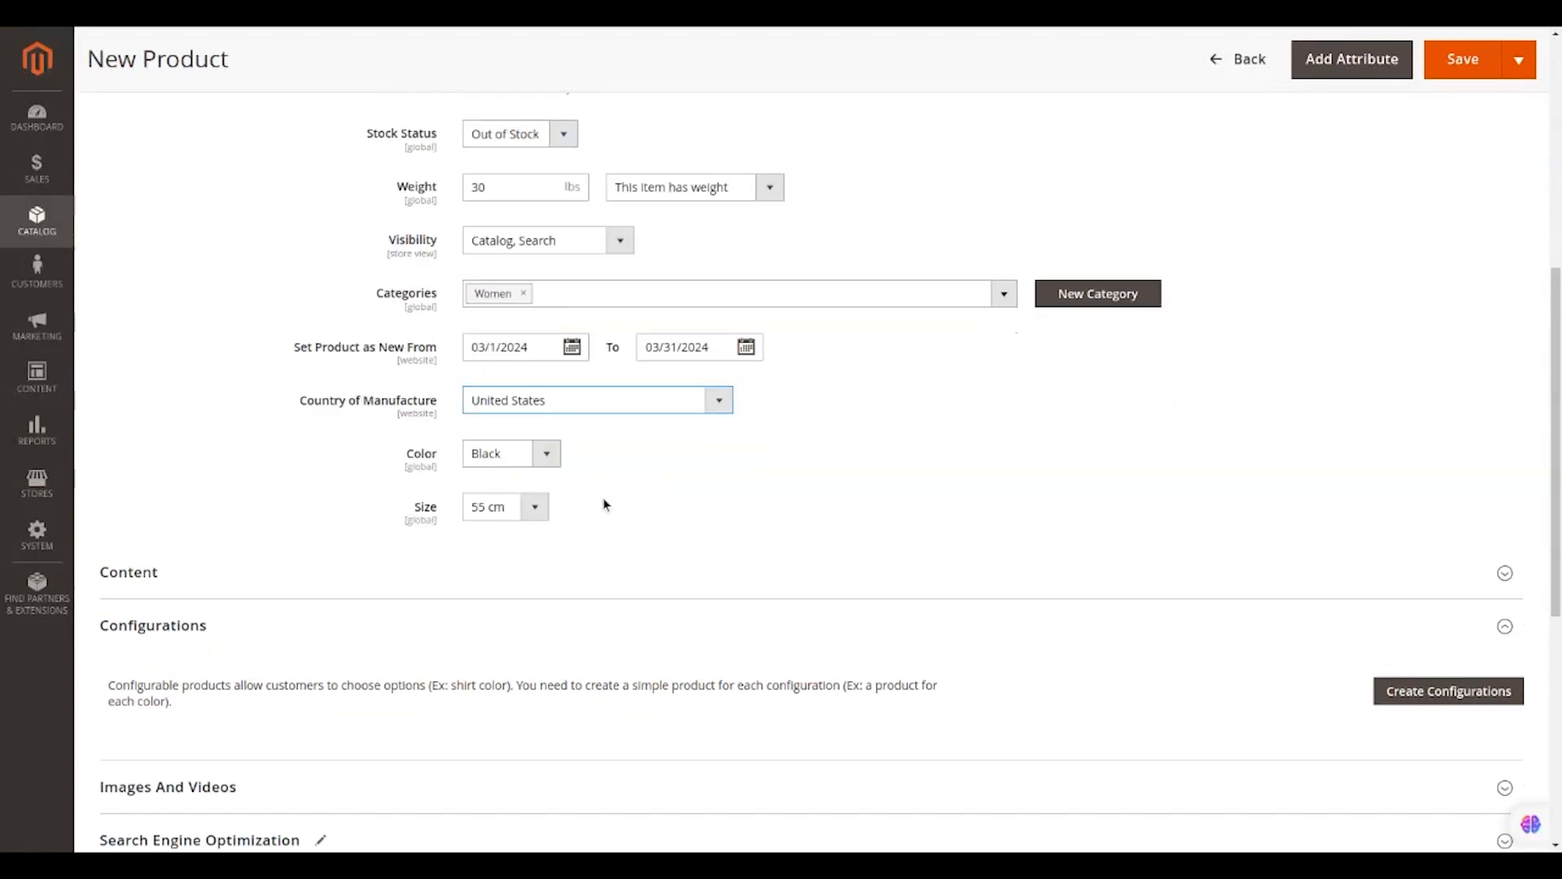
scroll(603, 502, "down", 1)
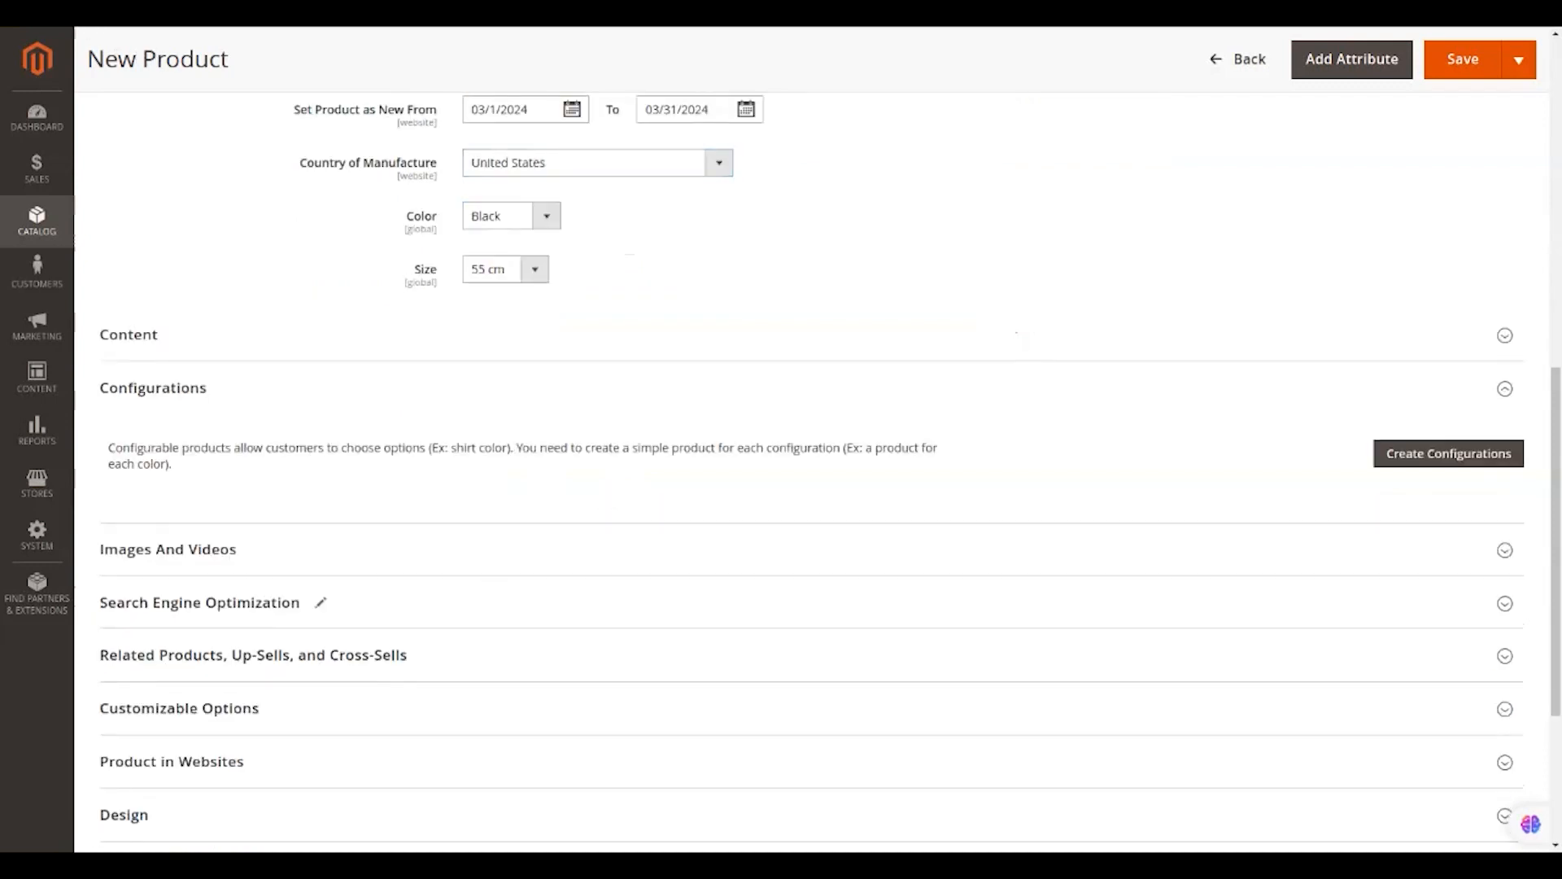
scroll(524, 79, "down", 3)
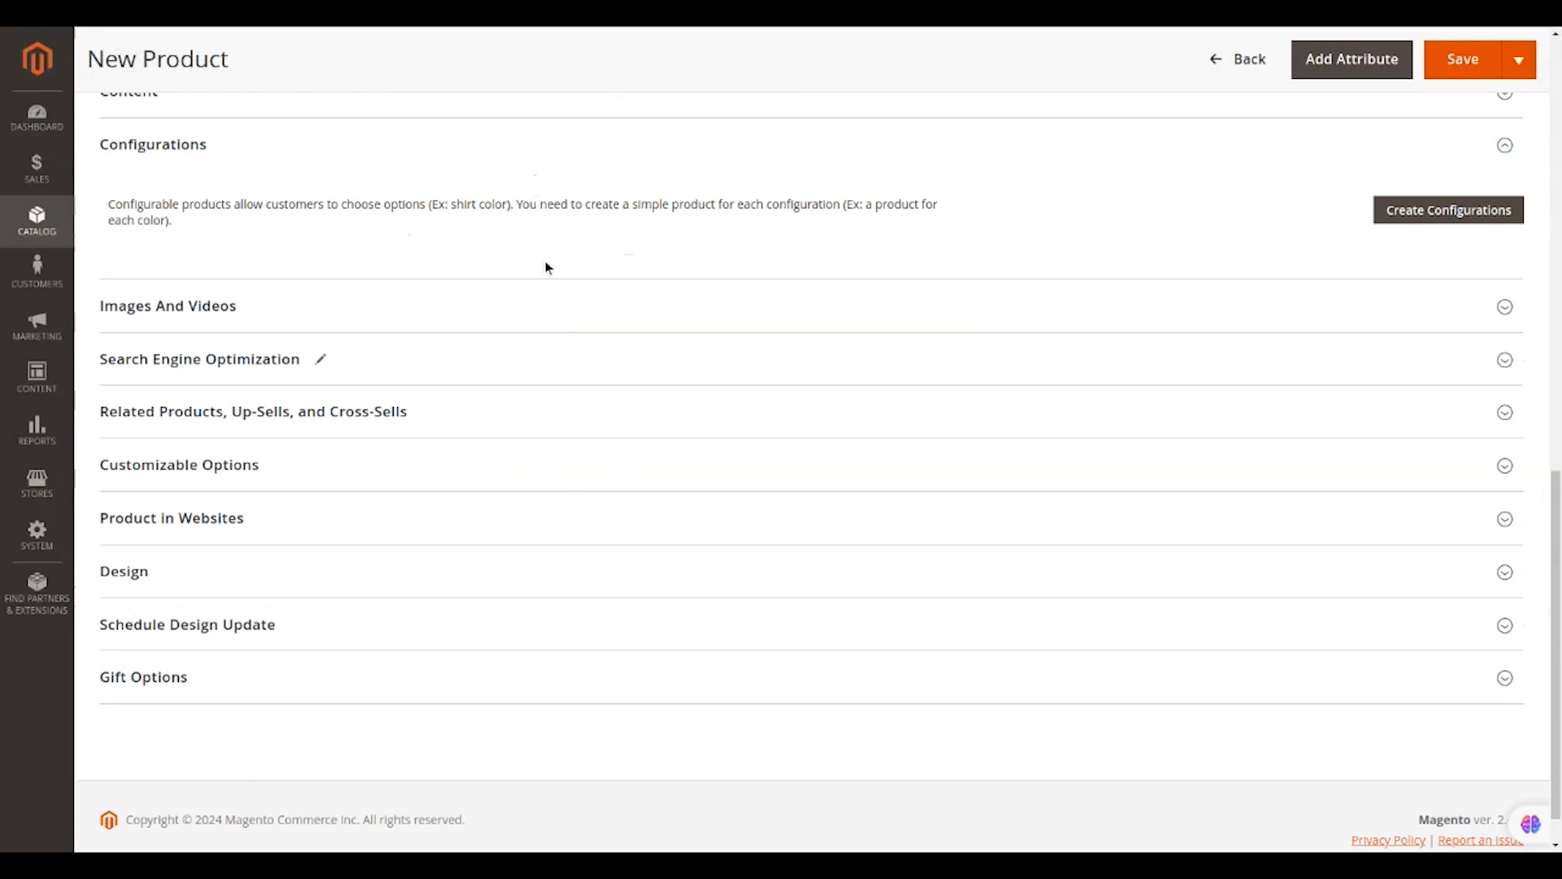
left_click(1419, 204)
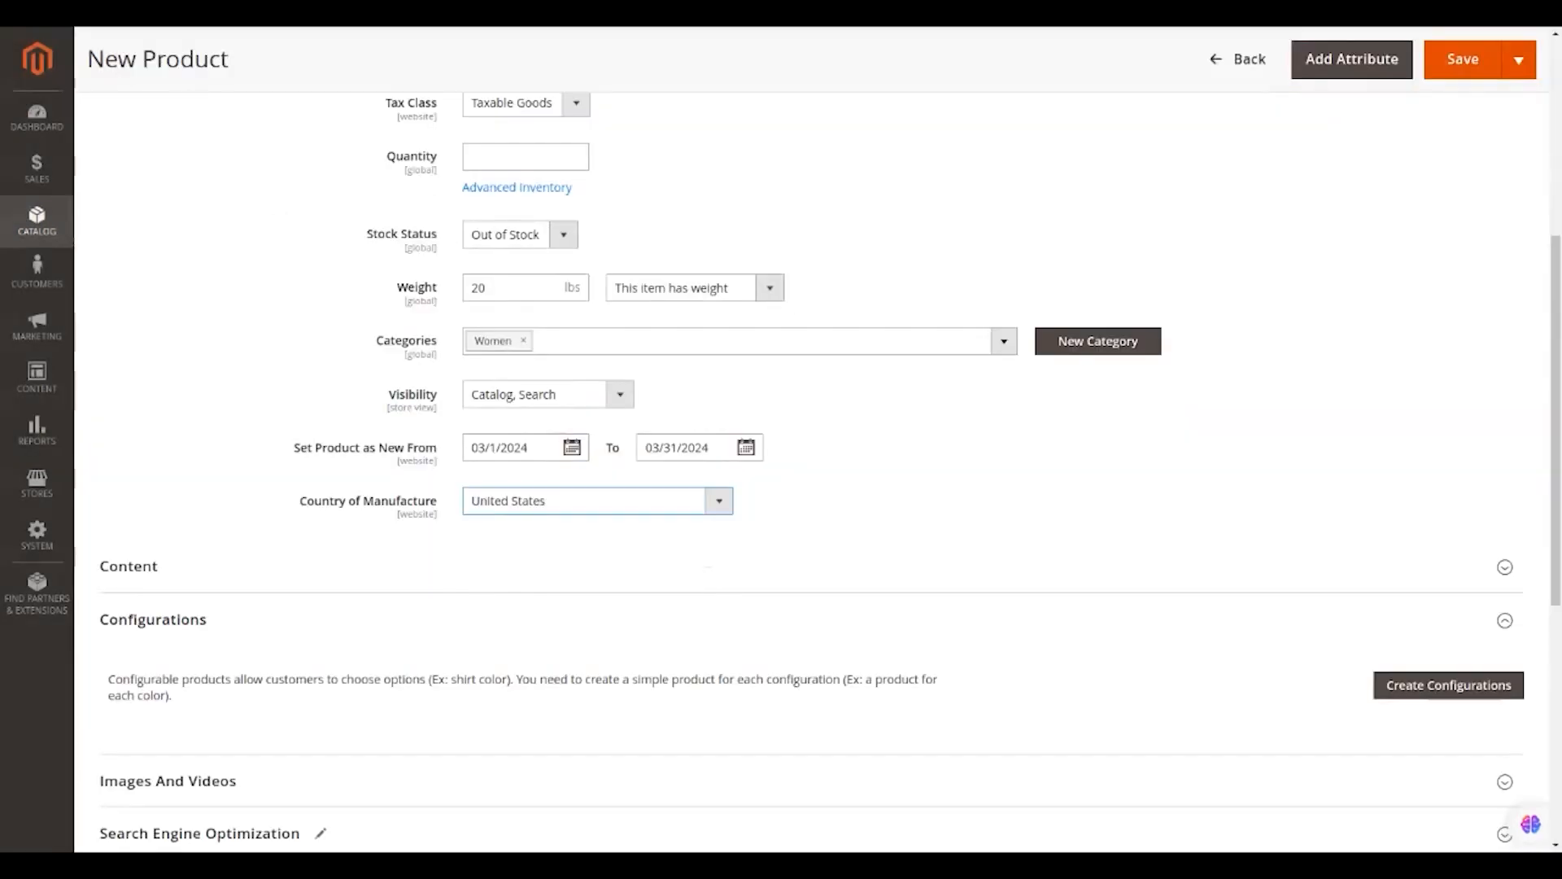
scroll(277, 209, "down", 1)
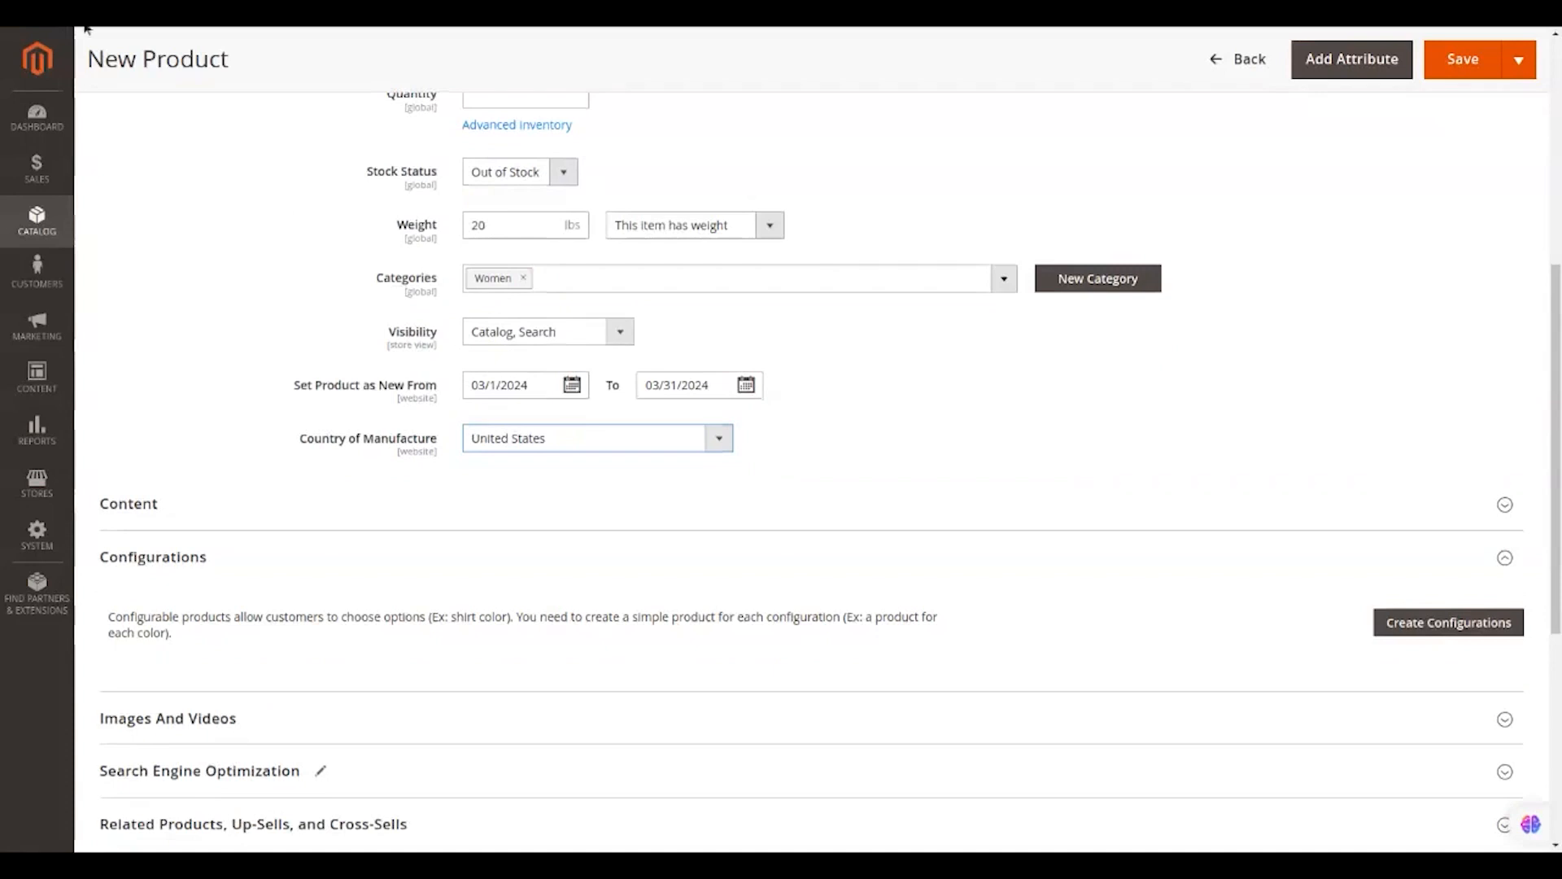
scroll(1432, 407, "down", 5)
left_click(1432, 238)
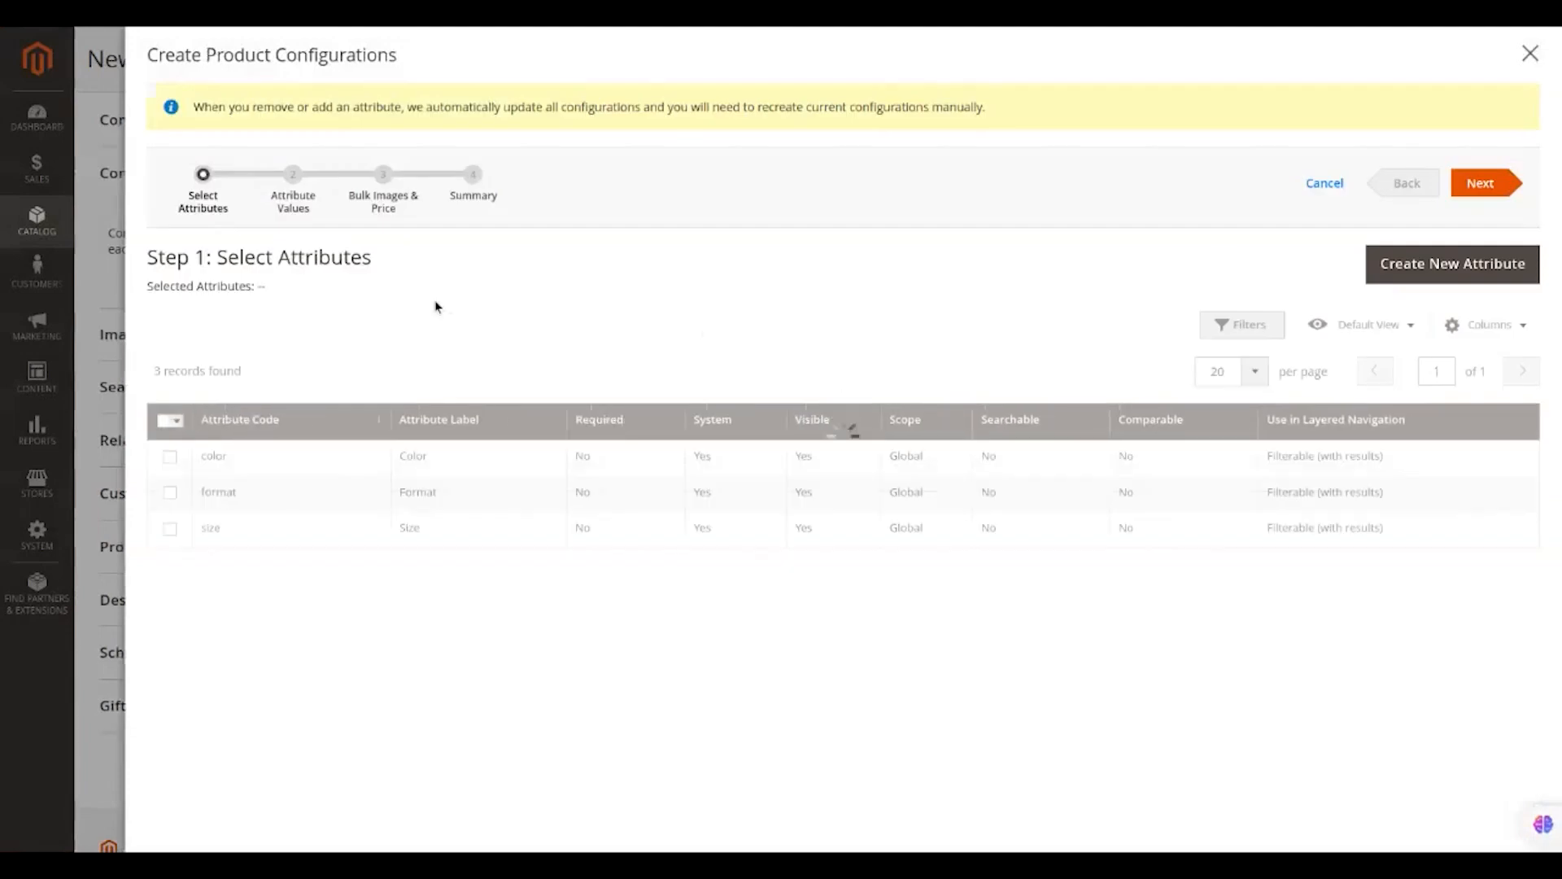
Tick the color and size attributes in the wizard's attribute grid.
left_click(170, 456)
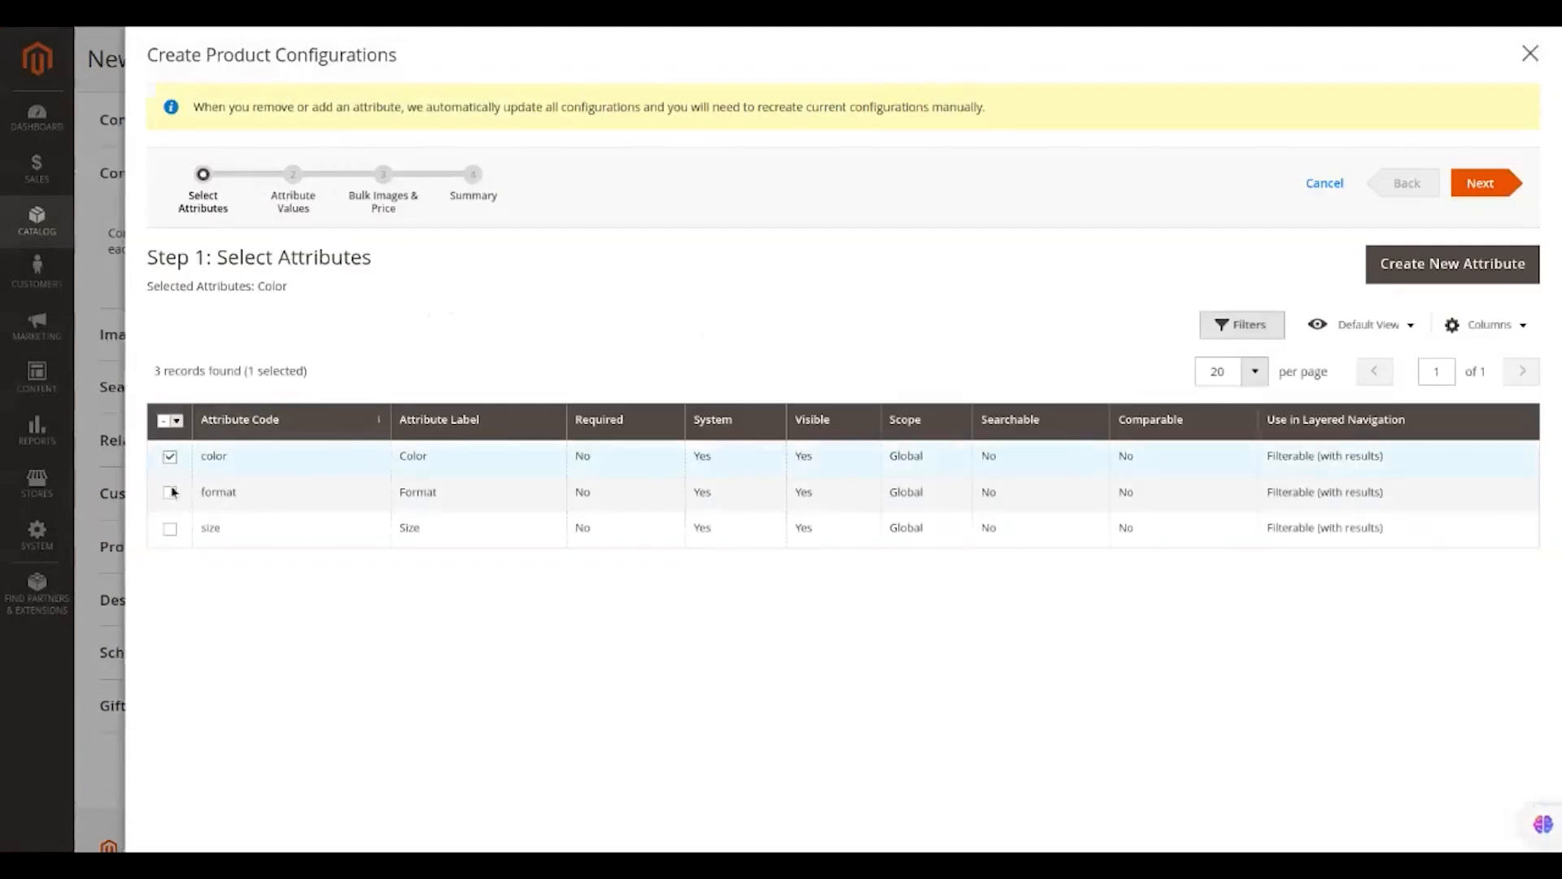
left_click(170, 530)
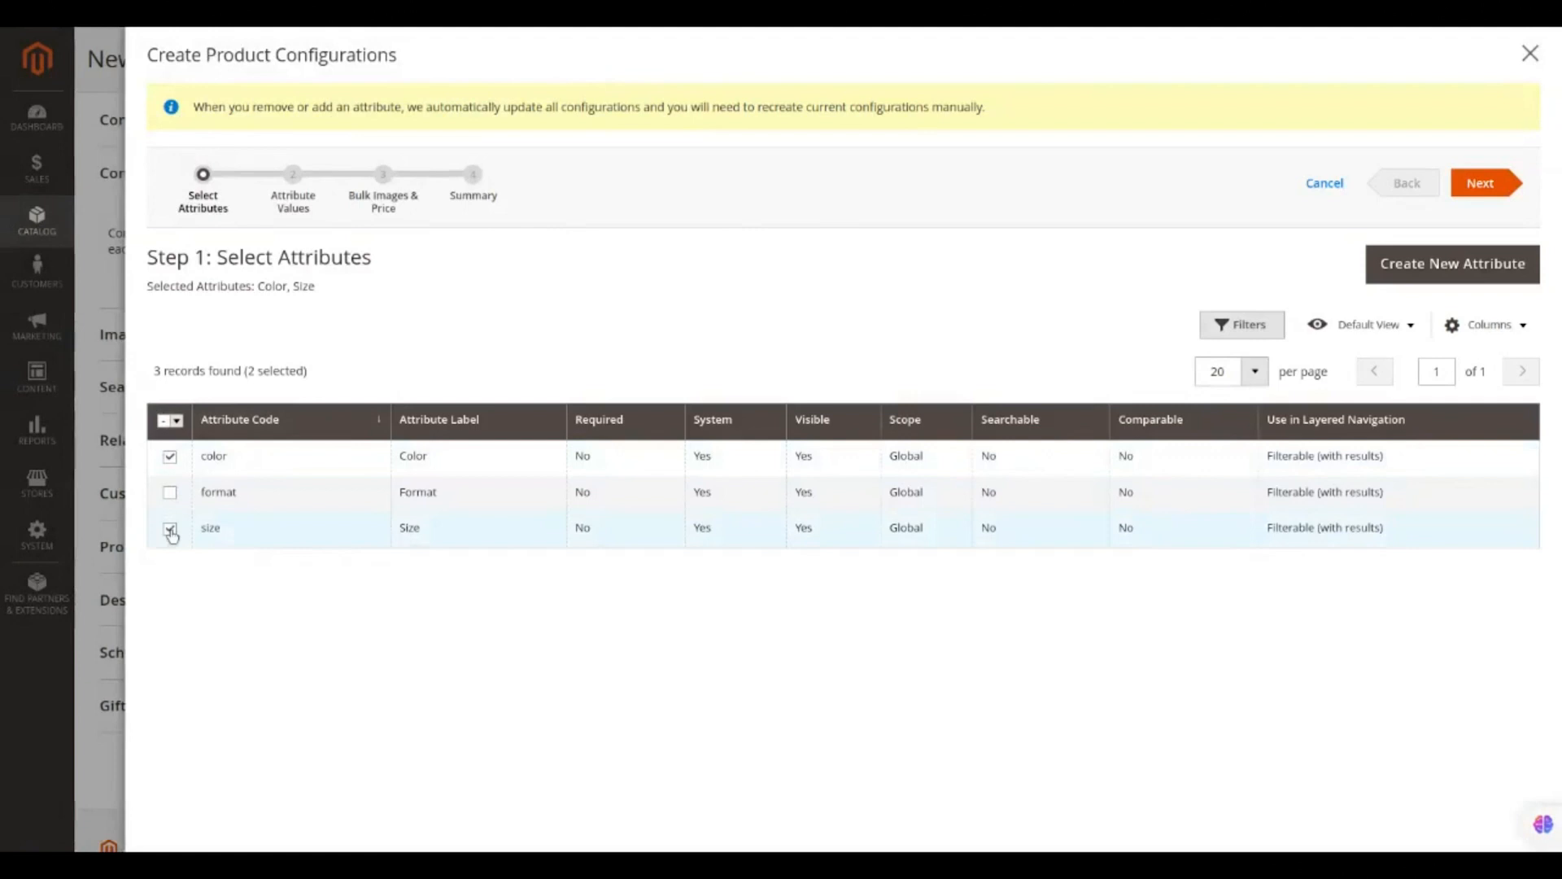
Start a new attribute labelled Fabric Type with a first option, Cotton.
left_click(1412, 262)
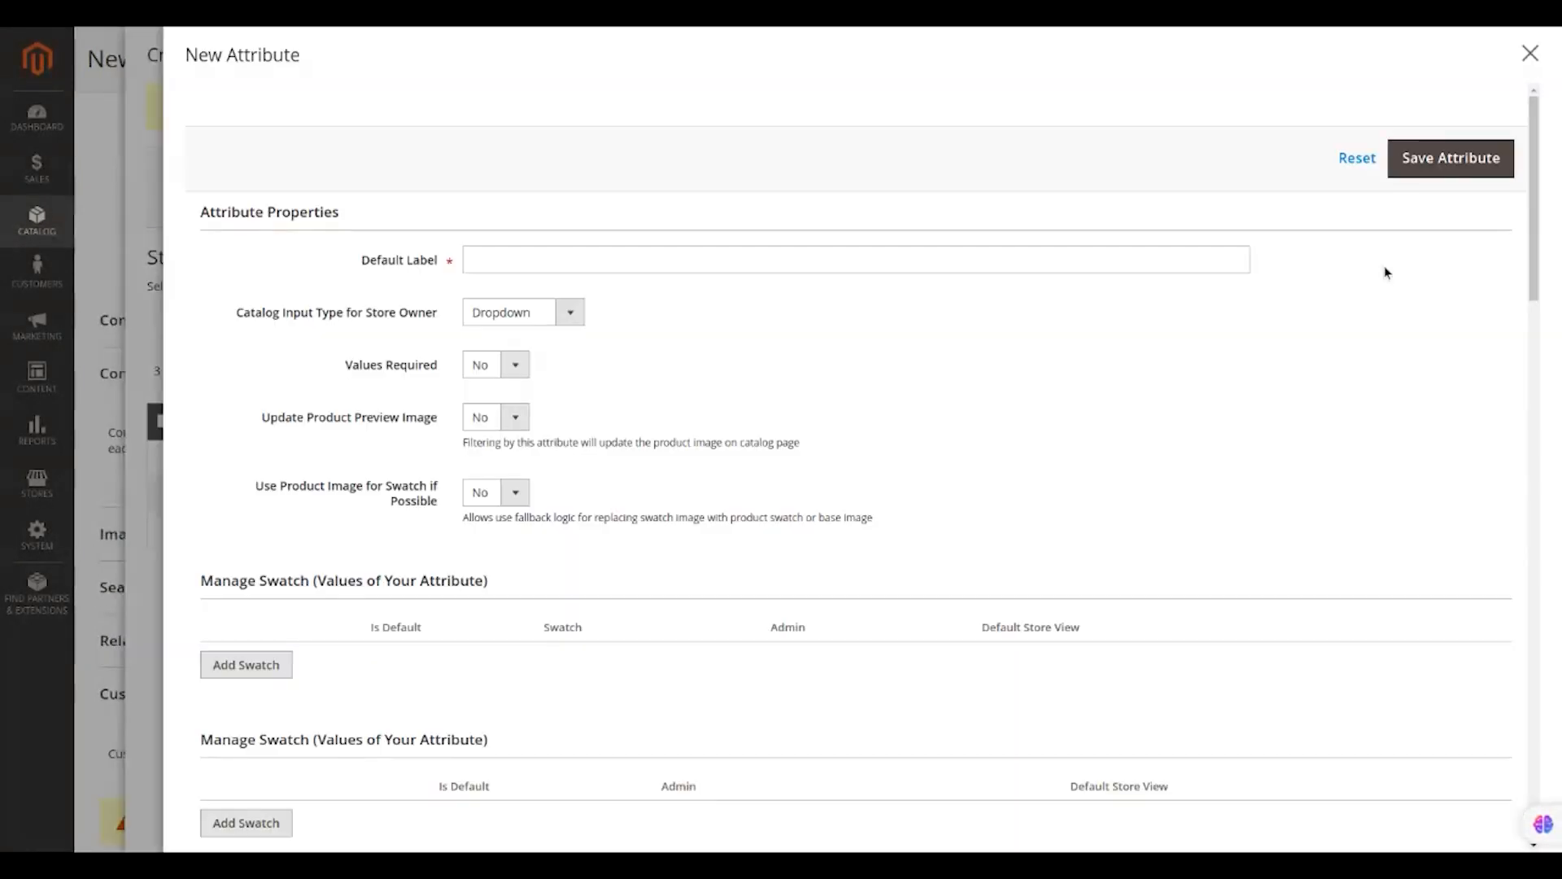
left_click(834, 254)
type("Fabri")
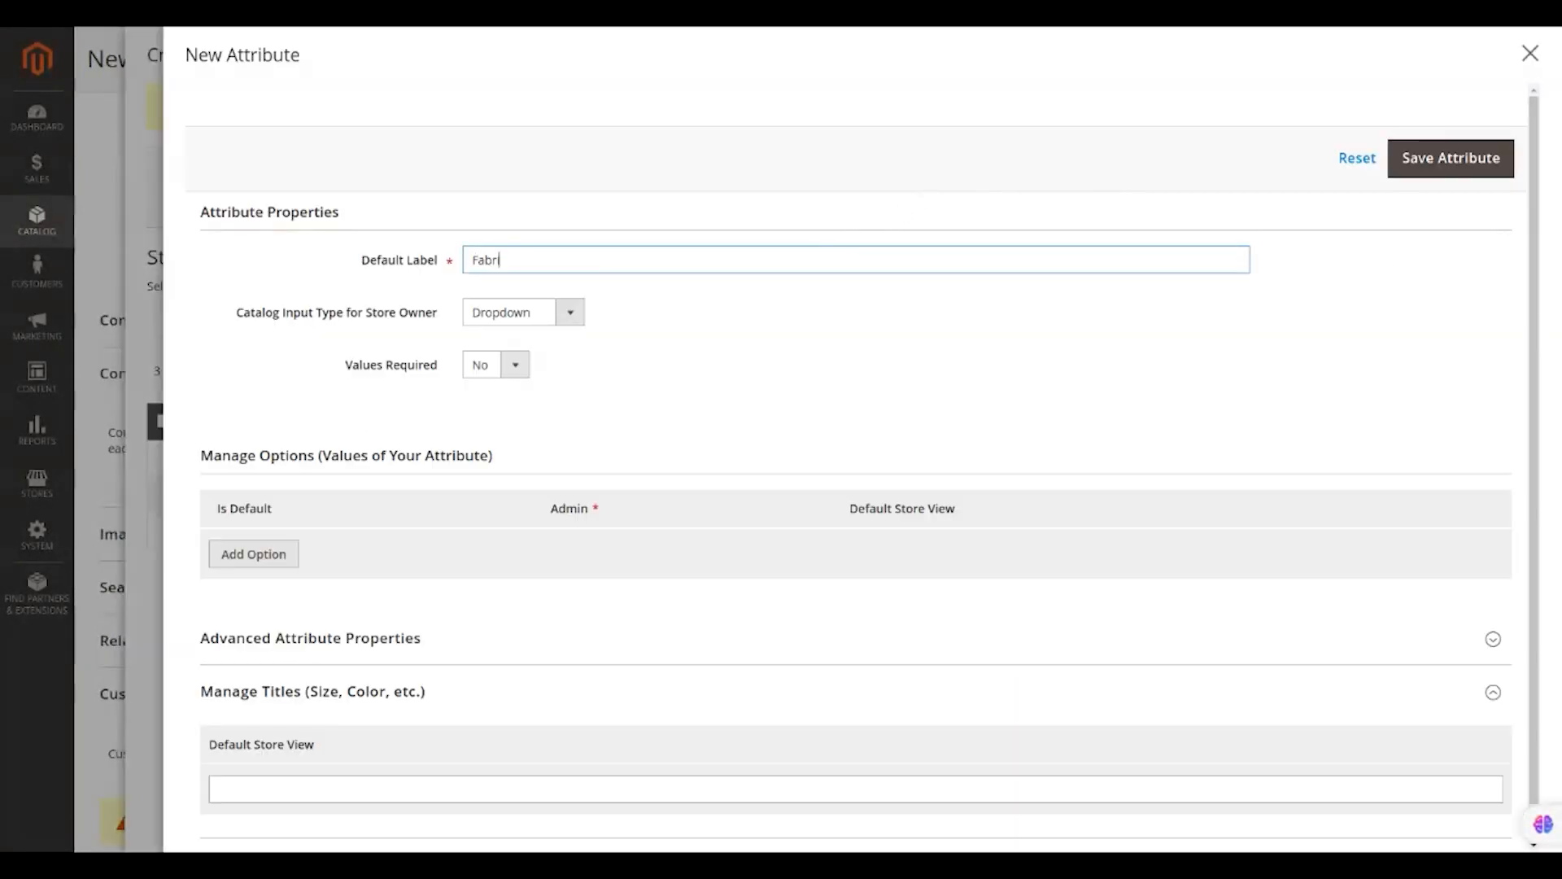
type("c Type")
left_click(271, 557)
left_click(325, 554)
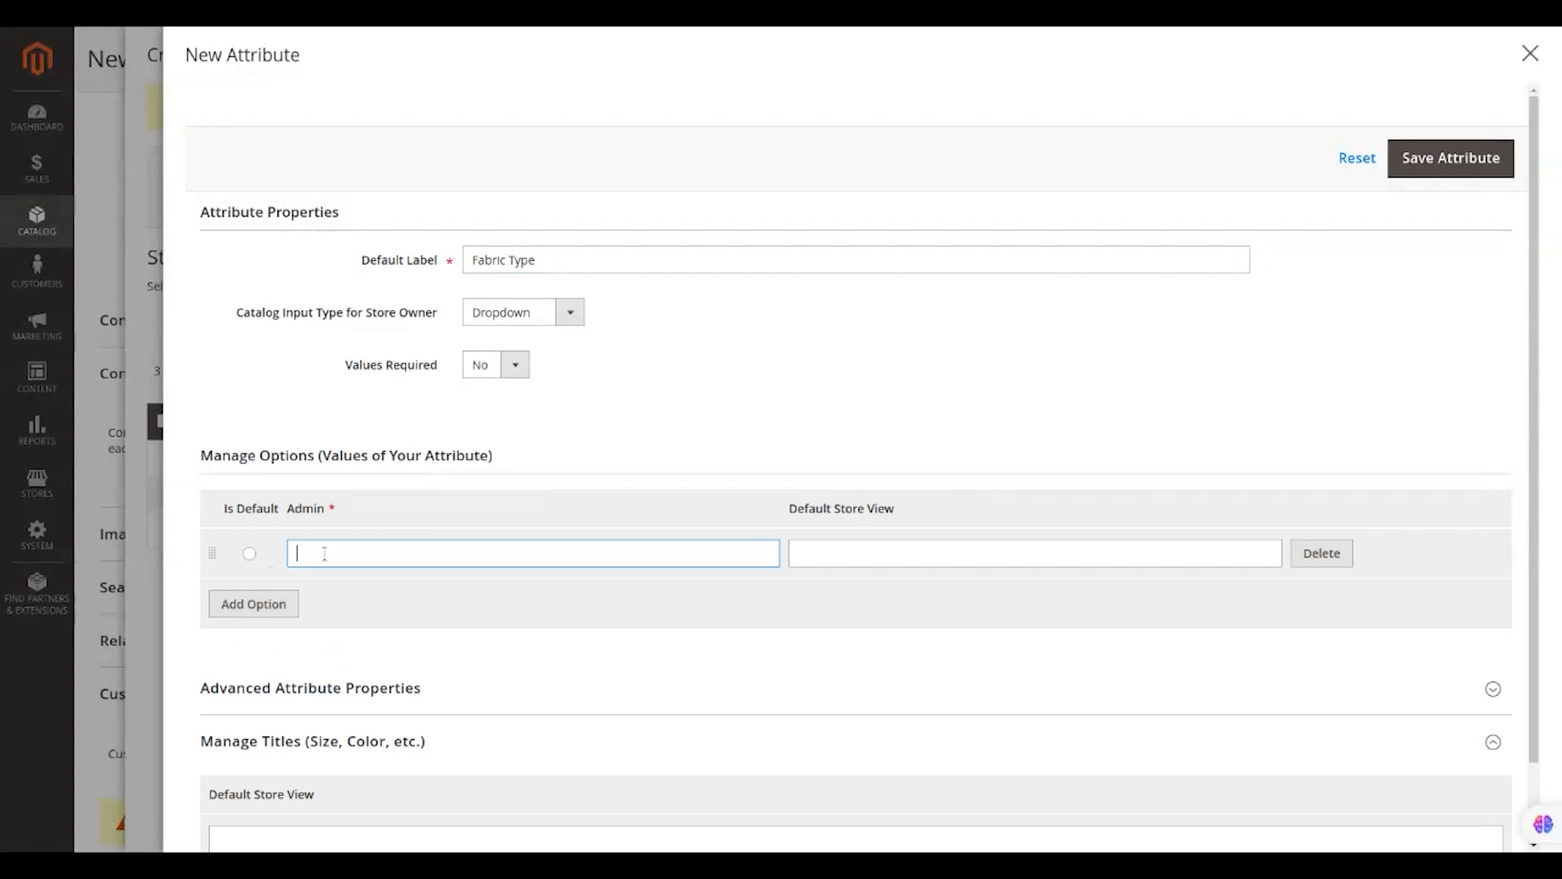
type("Cotton")
Add Polyester and Linen options, save the attribute, and advance to Attribute Values.
left_click(259, 605)
left_click(332, 600)
type("Polyester")
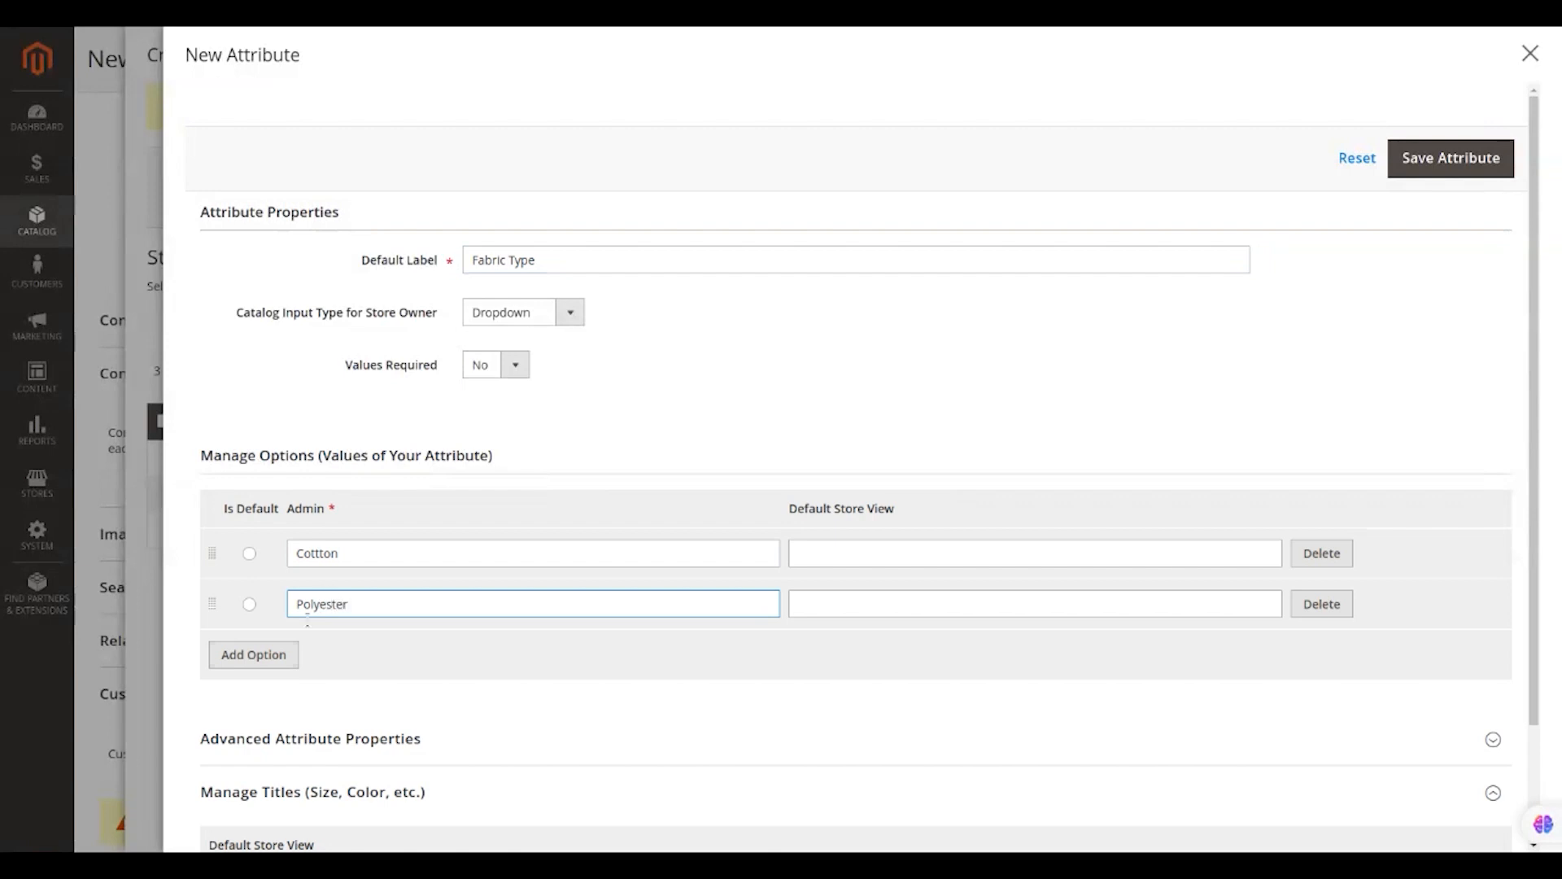
left_click(290, 654)
left_click(328, 648)
type("inen")
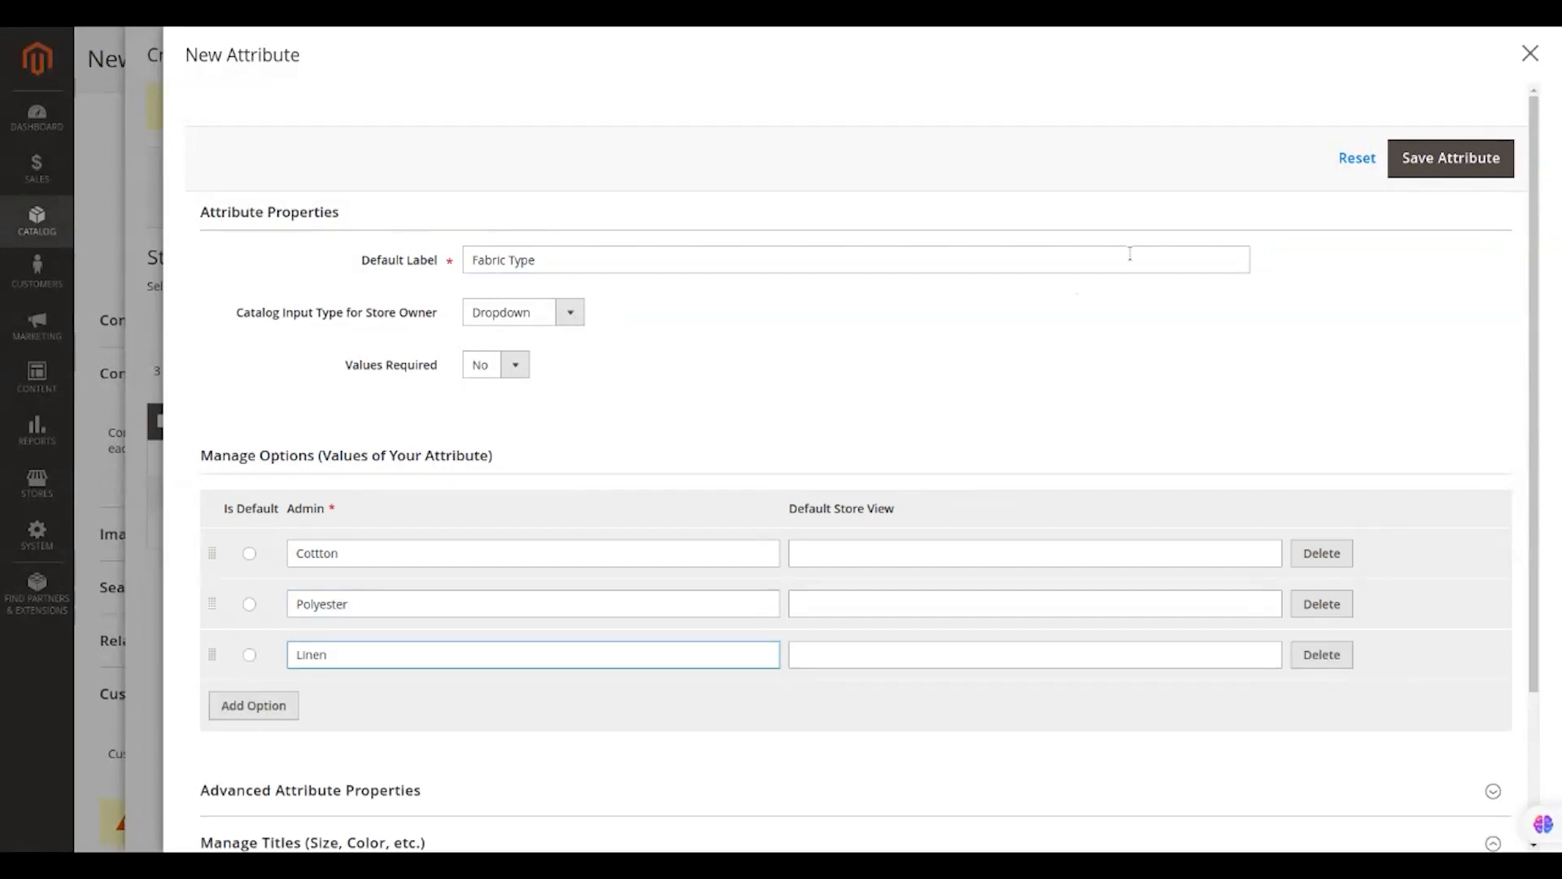
left_click(1433, 162)
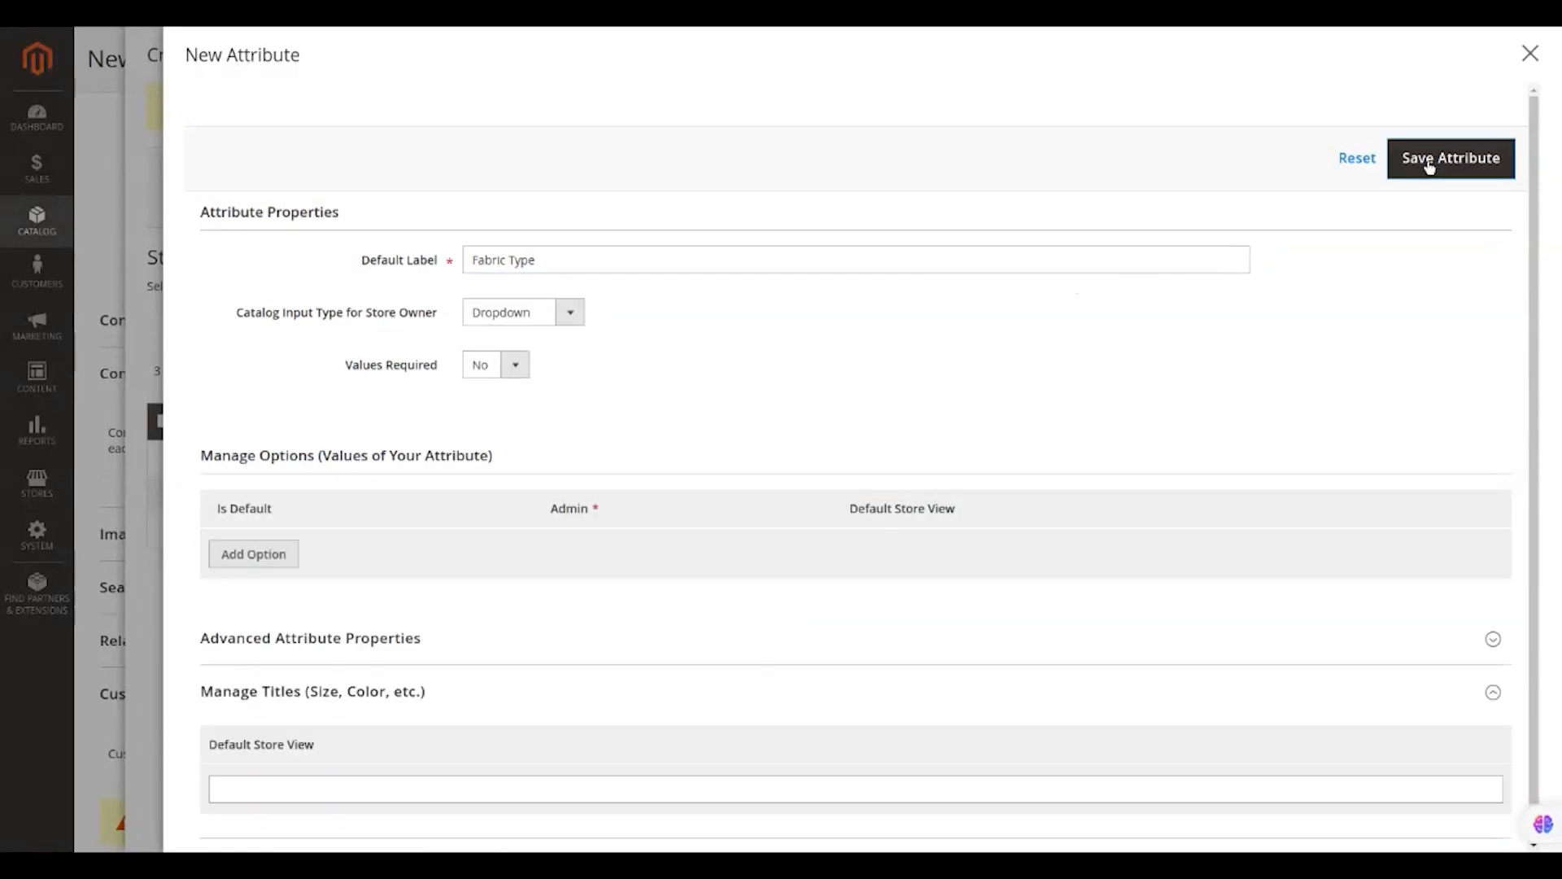
left_click(1479, 182)
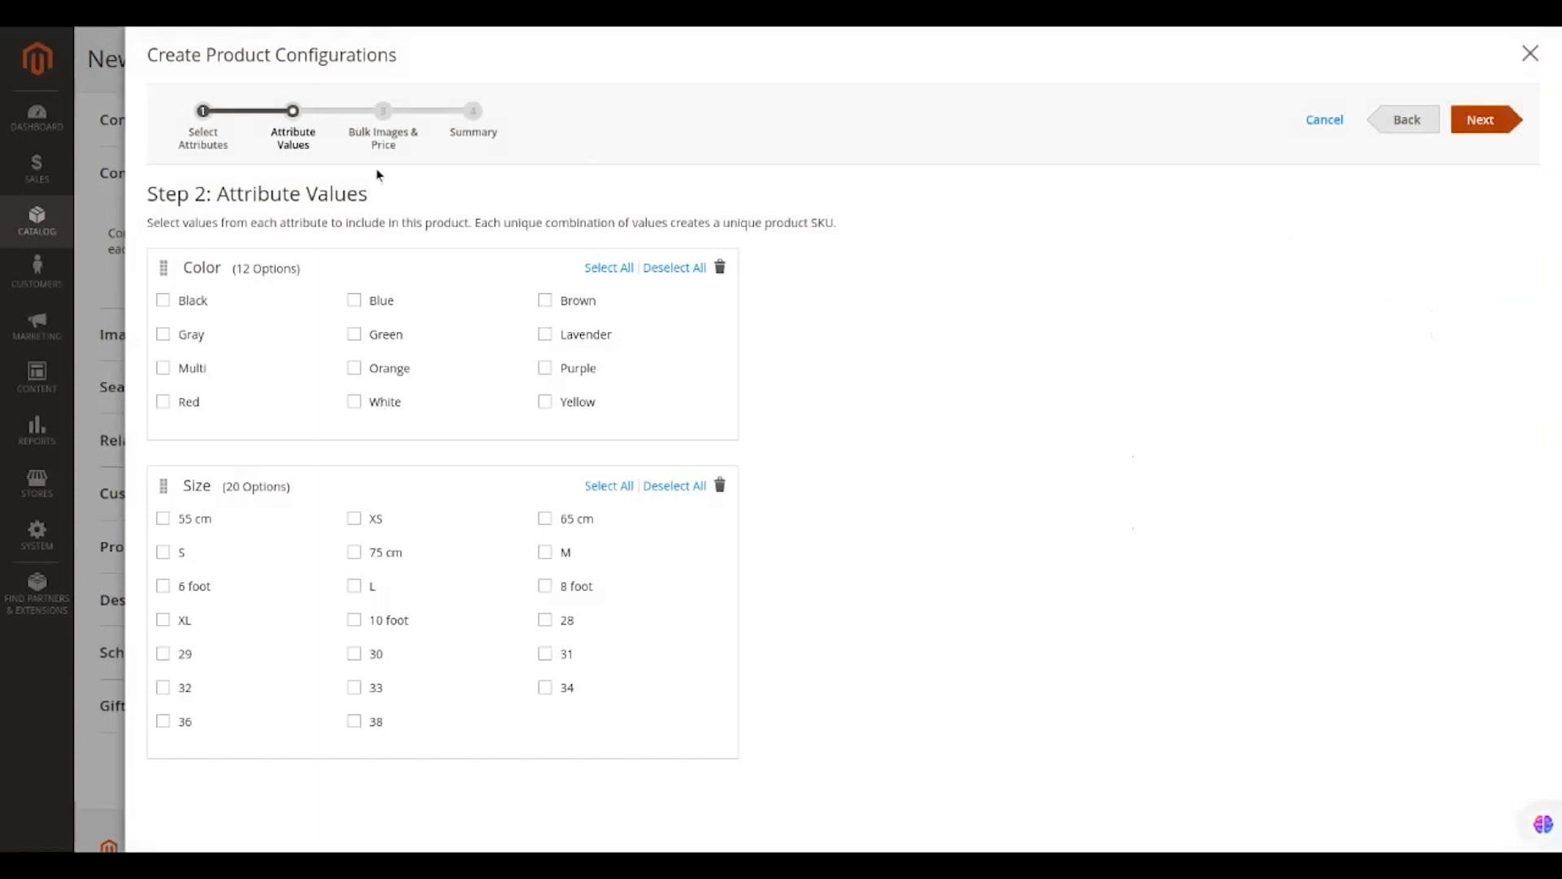
Select Black, Red and White colours with sizes S and M, then continue to step 3.
left_click(162, 300)
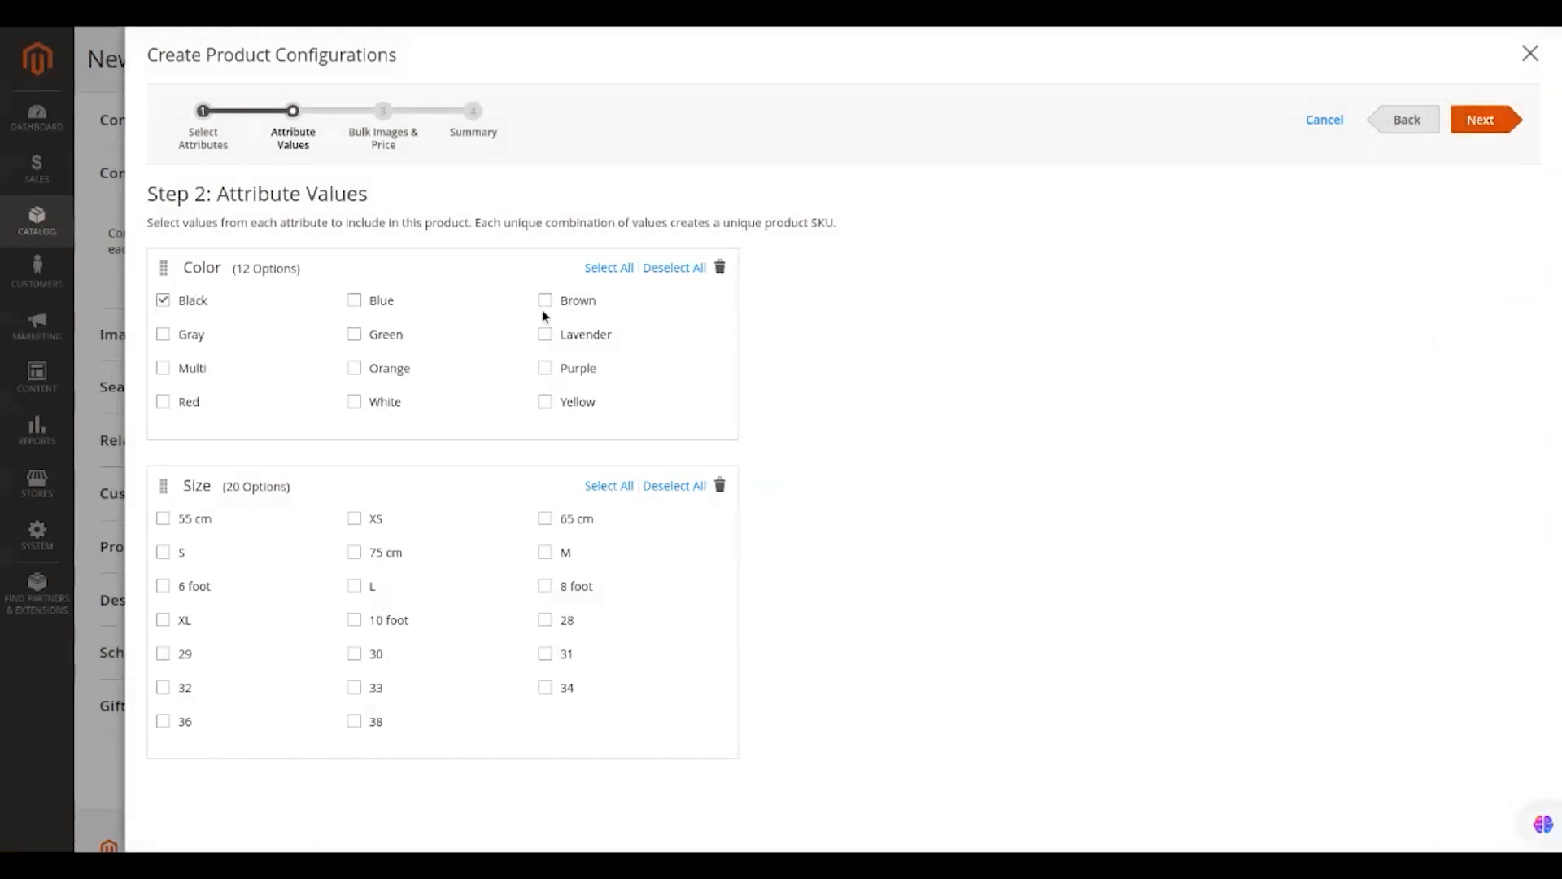
left_click(184, 403)
left_click(354, 402)
left_click(179, 553)
left_click(544, 553)
left_click(1481, 122)
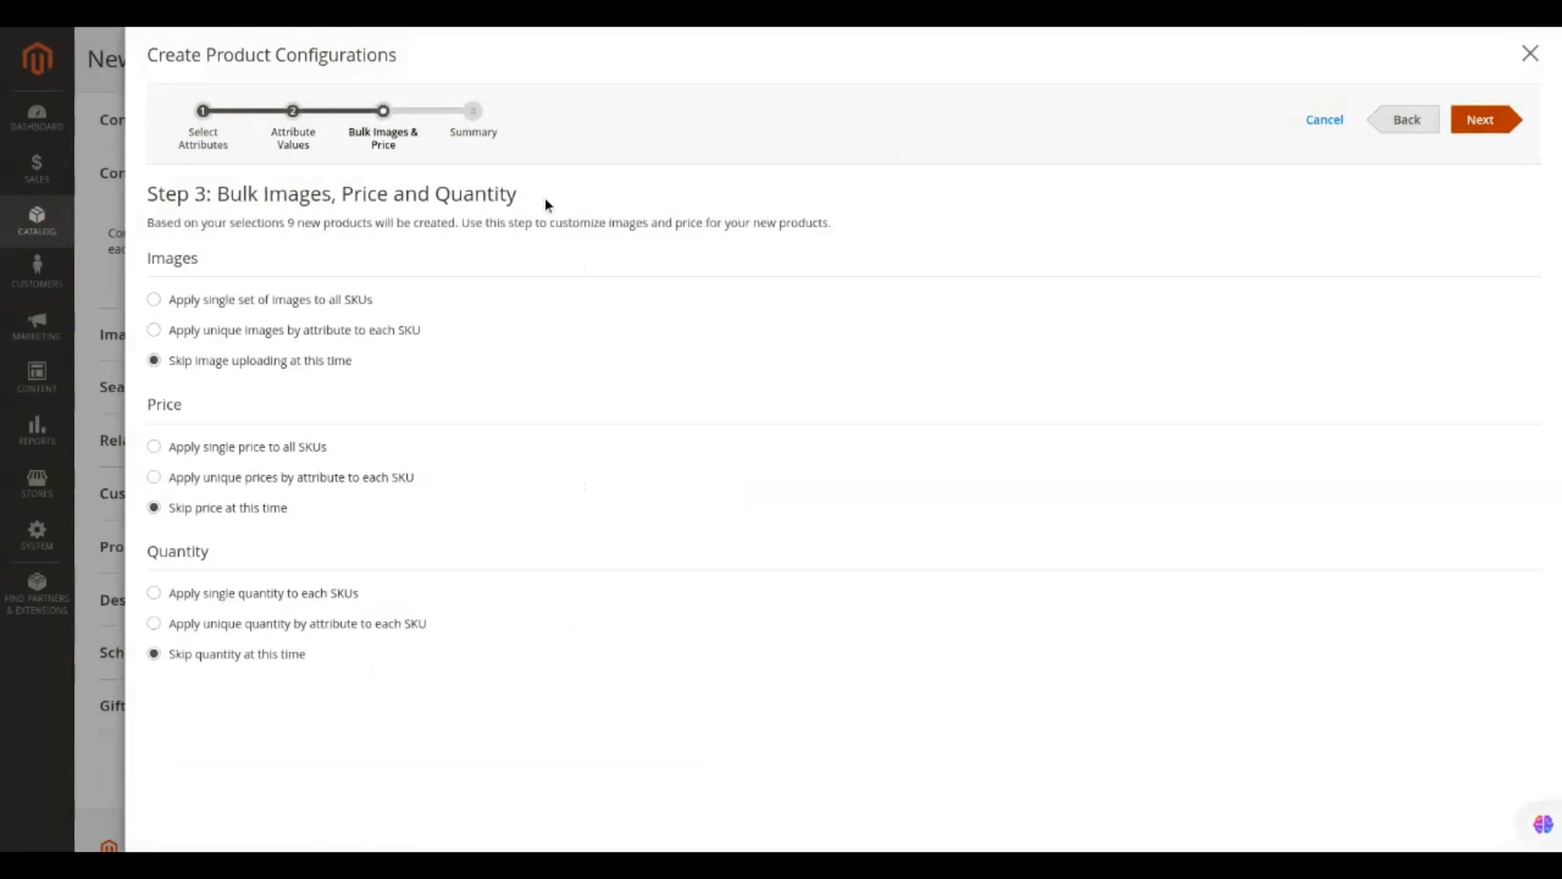
Apply unique images by Color and upload the black, white and red T-shirt photos.
left_click(154, 298)
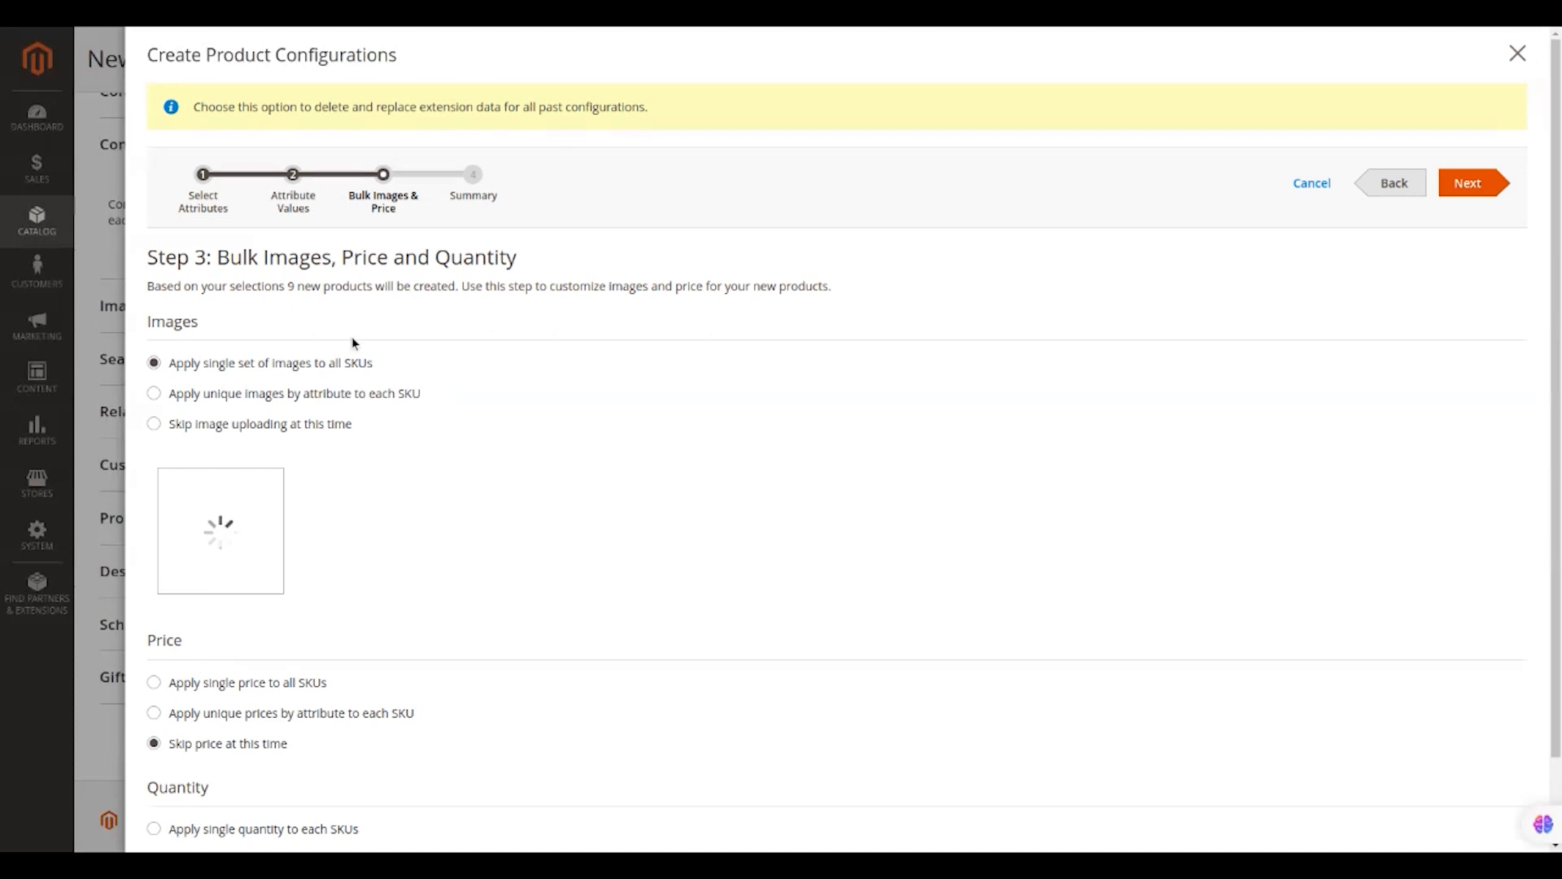
scroll(411, 455, "down", 1)
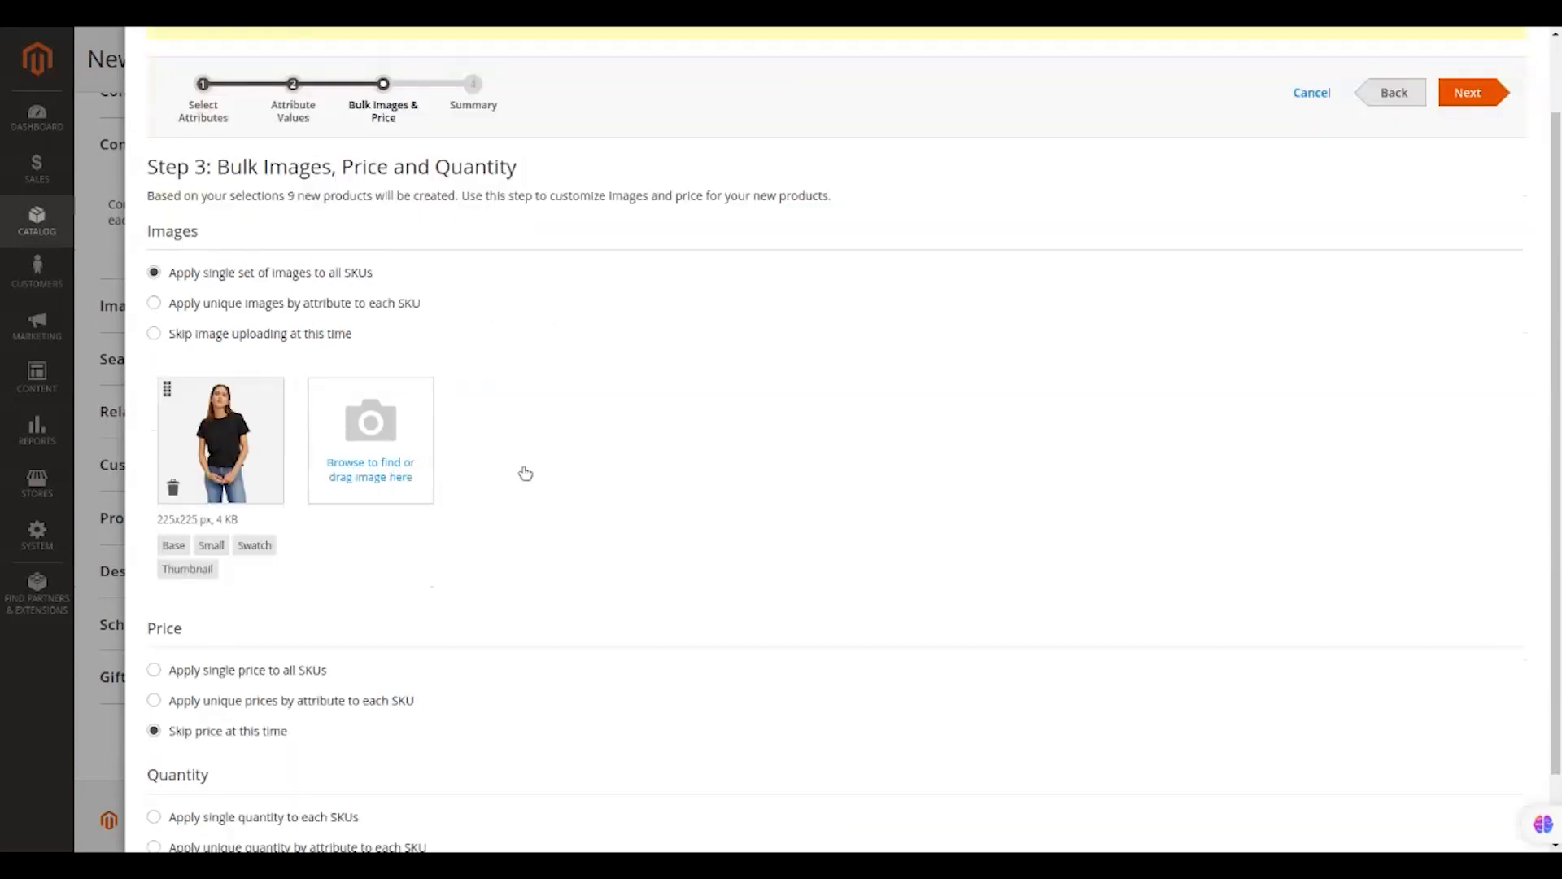
left_click(347, 305)
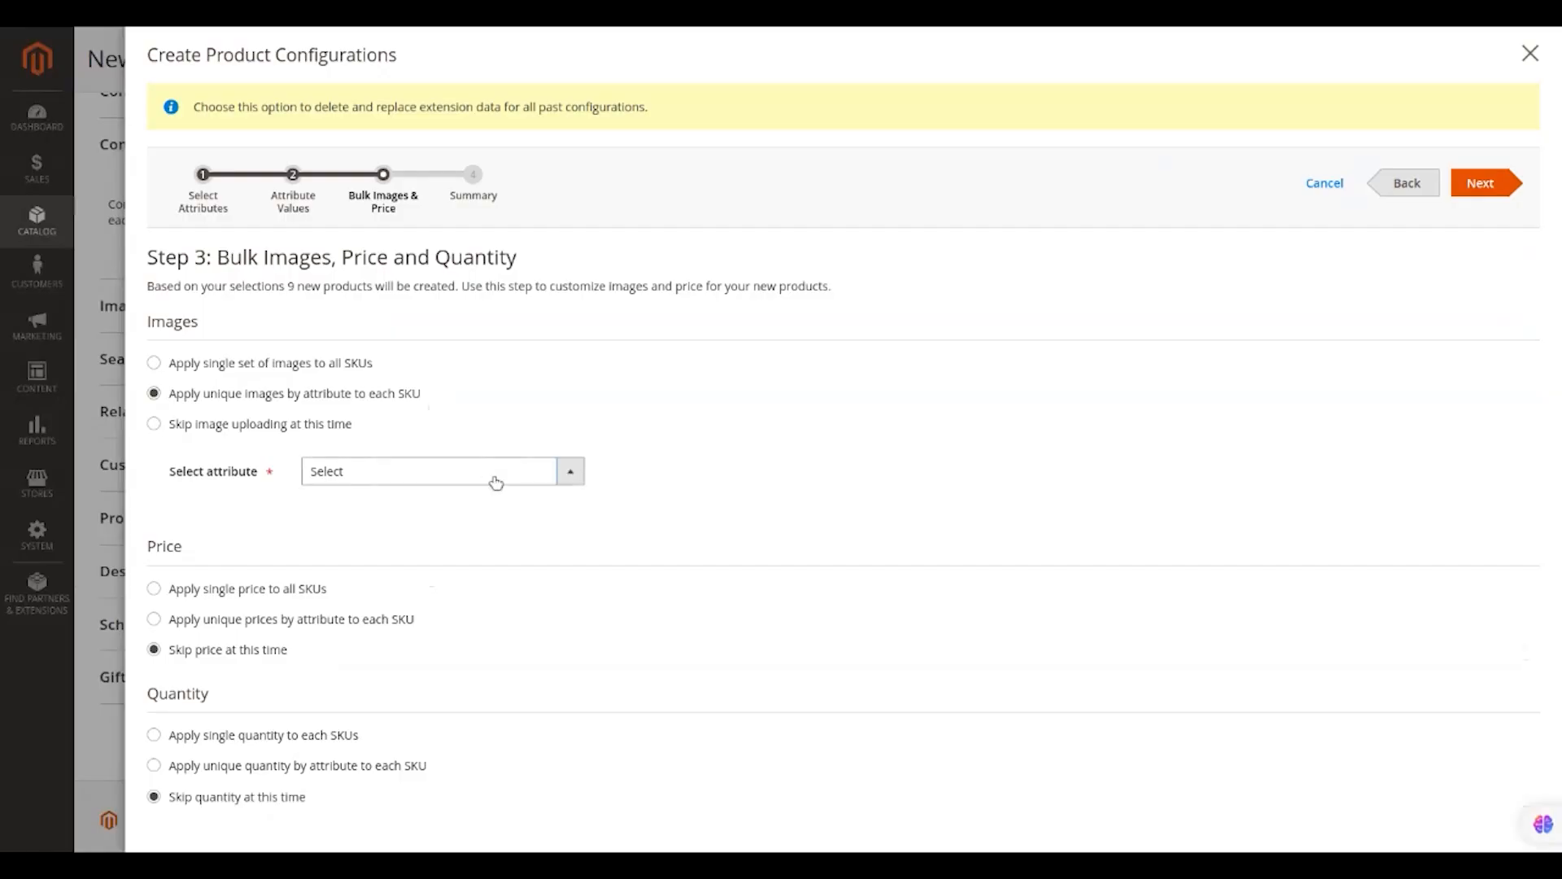
left_click(478, 529)
left_click(215, 616)
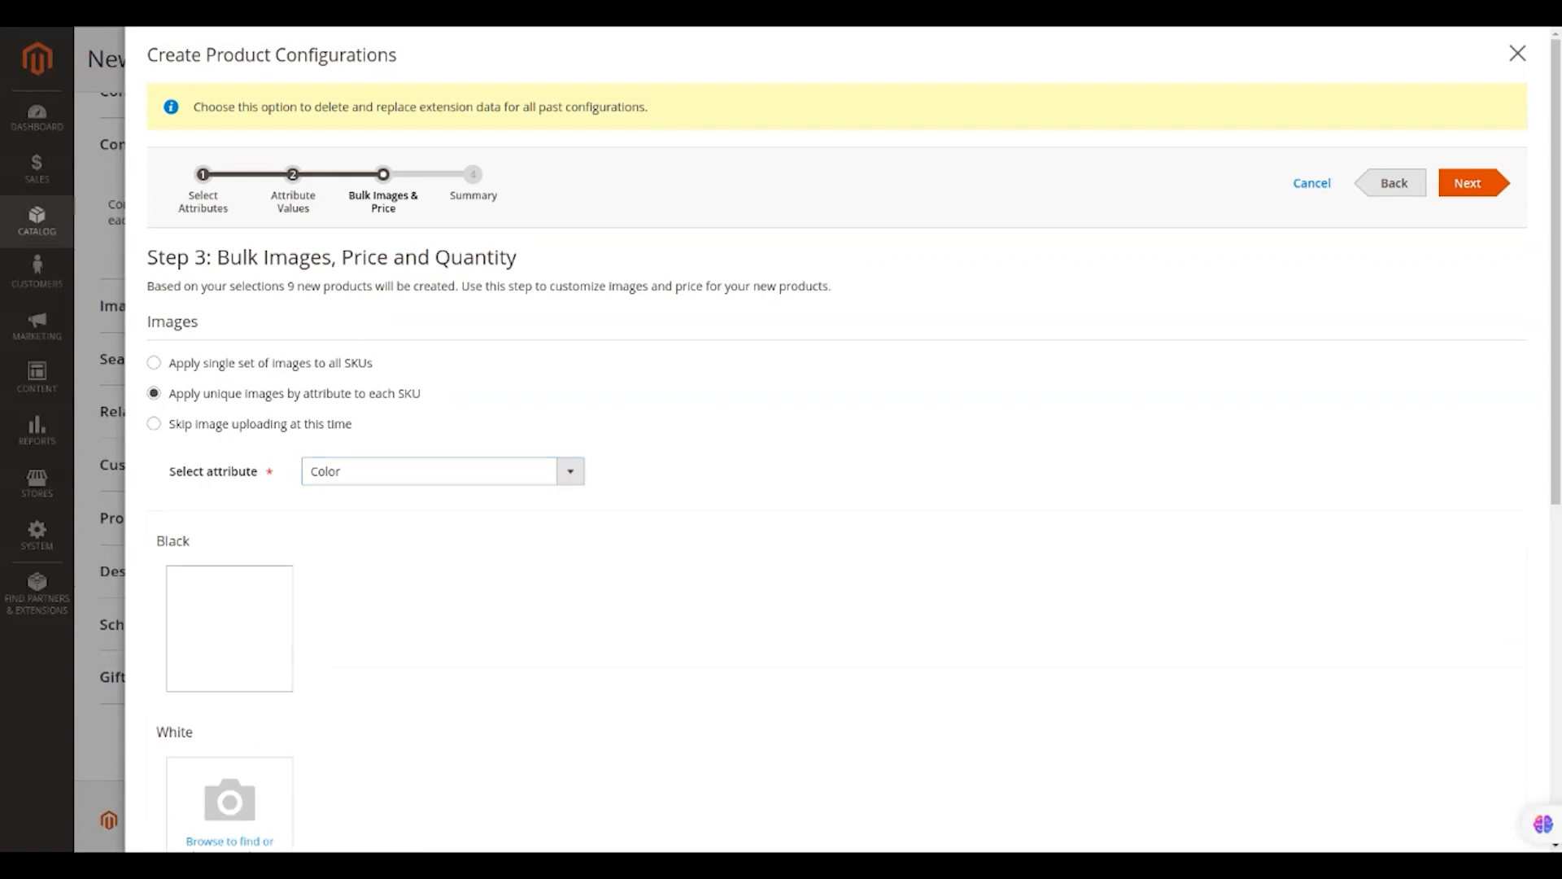
scroll(374, 373, "down", 5)
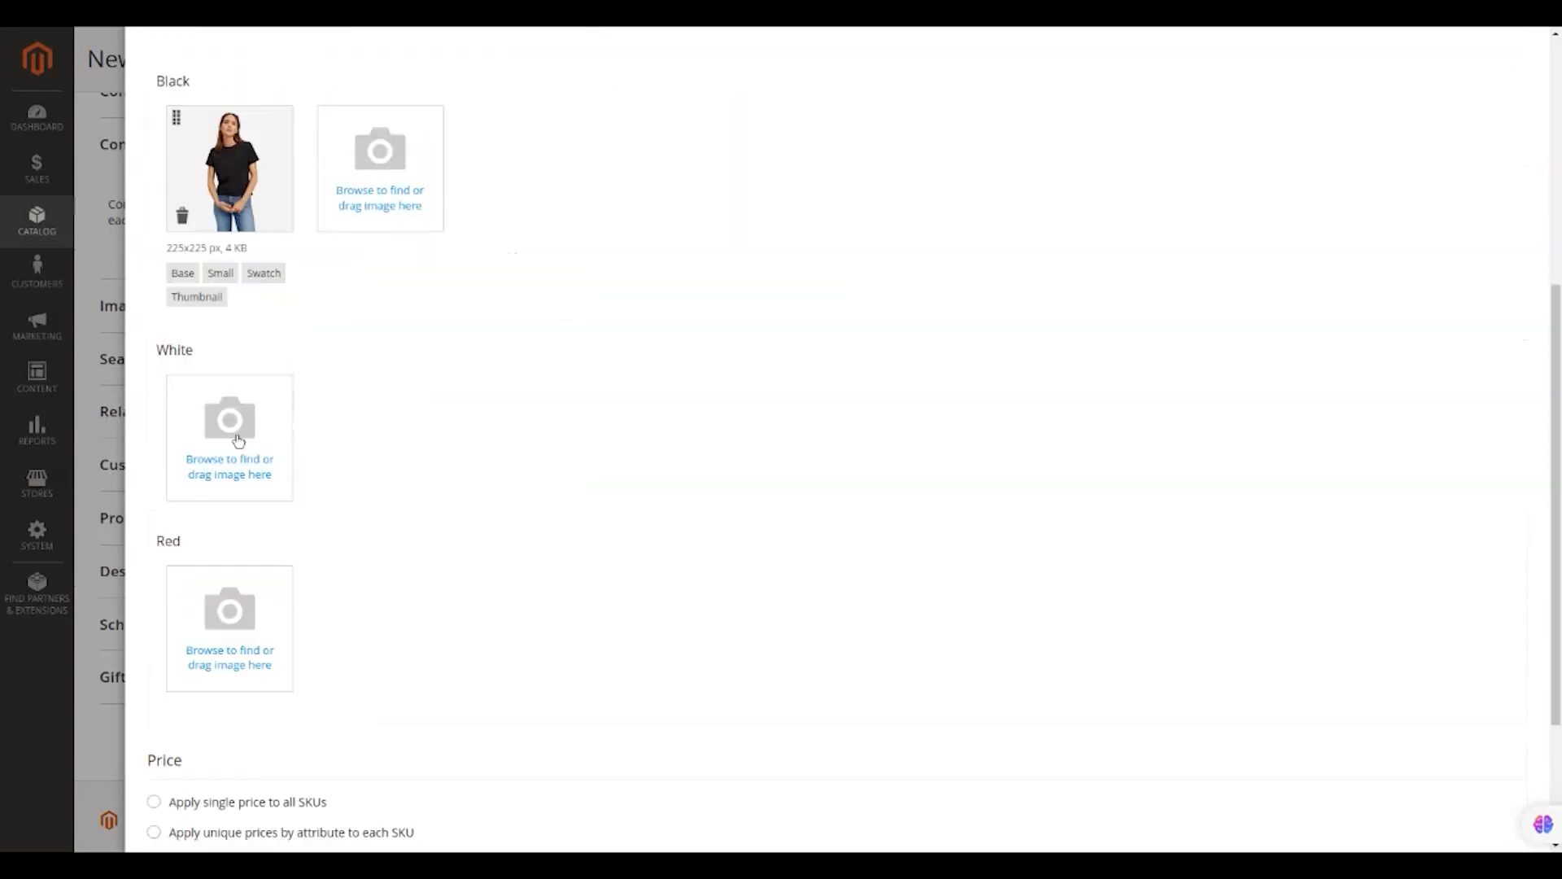
left_click(237, 441)
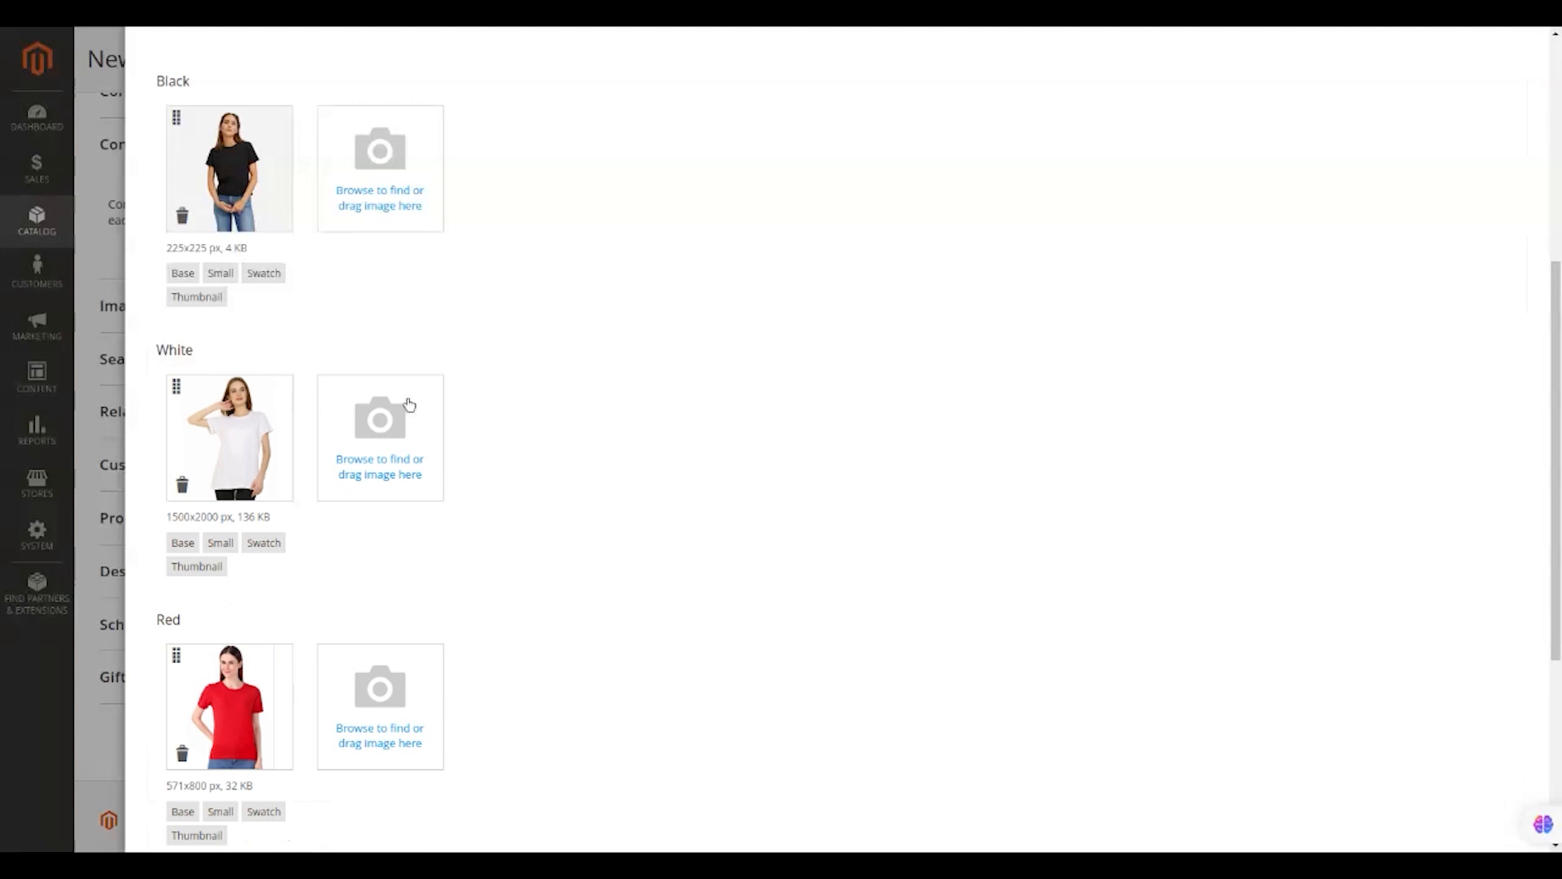
scroll(338, 562, "down", 1)
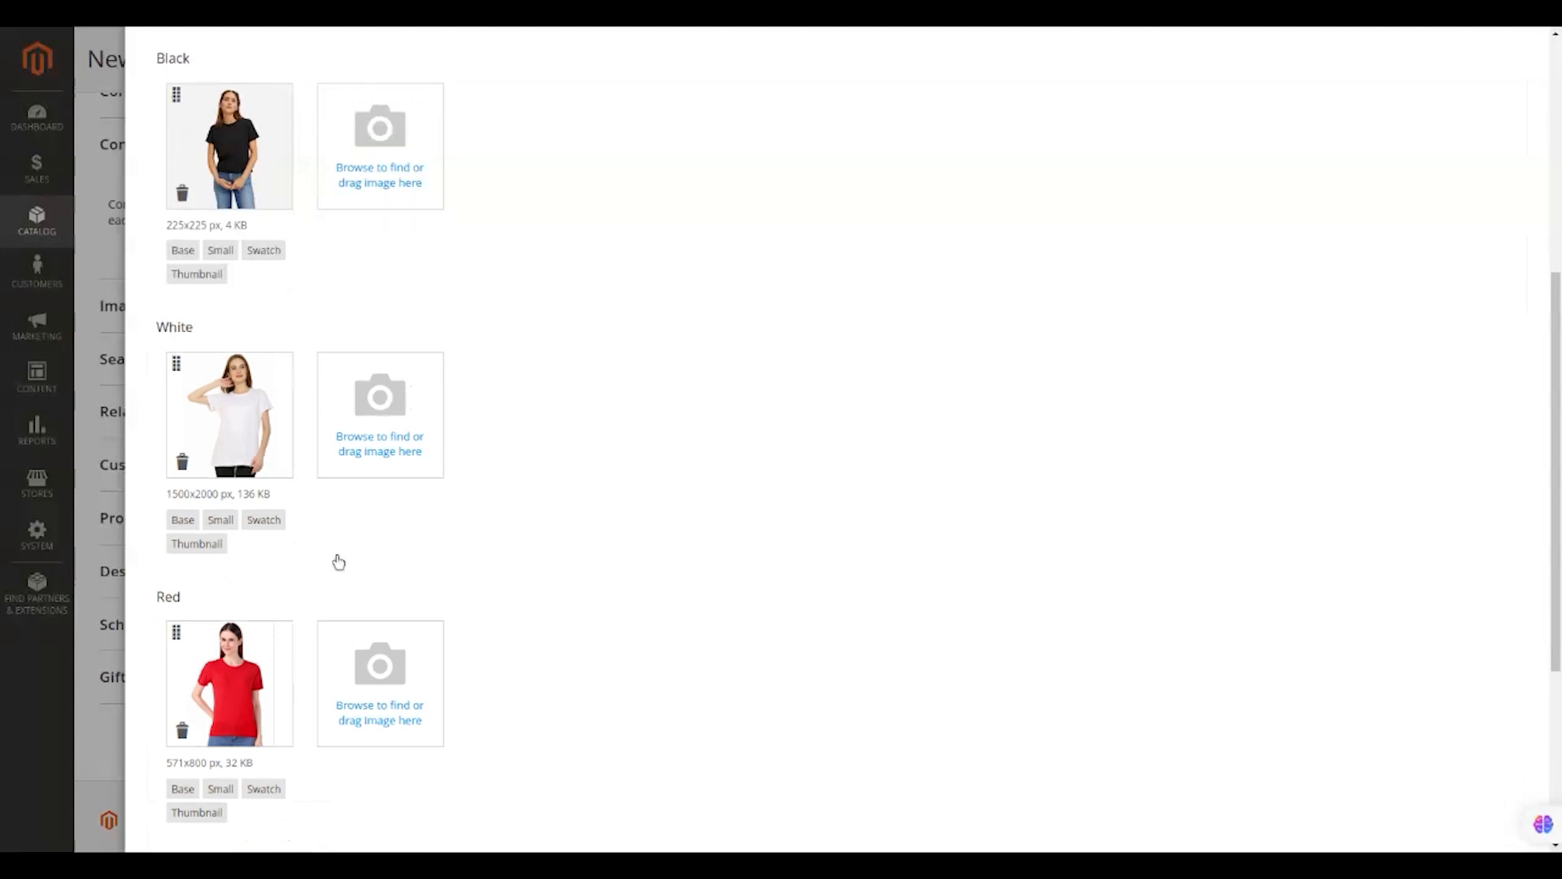
scroll(338, 563, "down", 4)
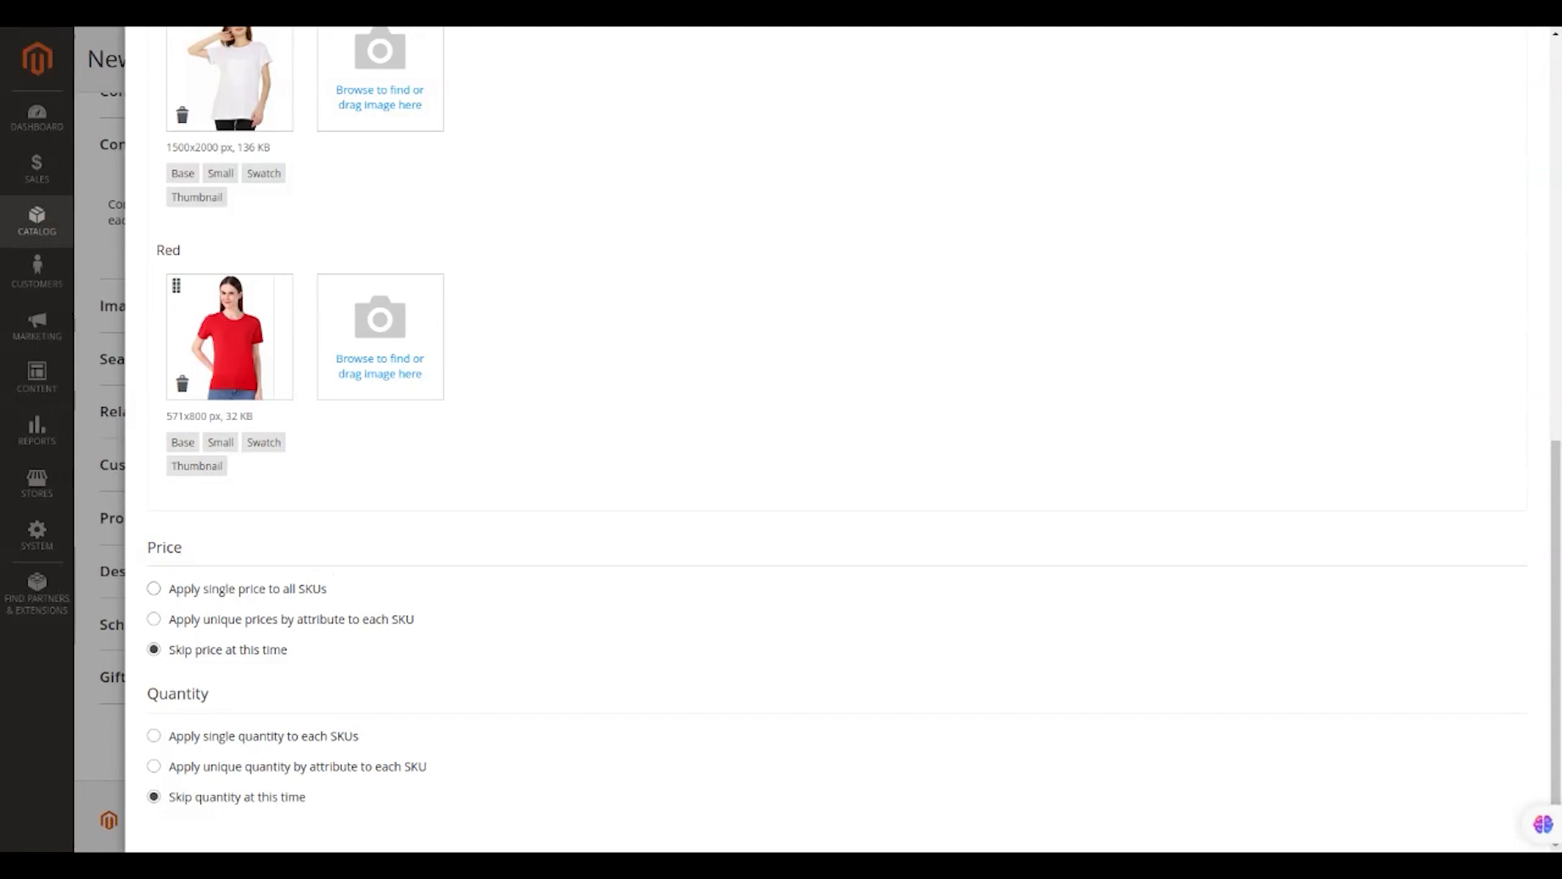
Replace the single 300 price with unique prices by the Size attribute.
left_click(300, 588)
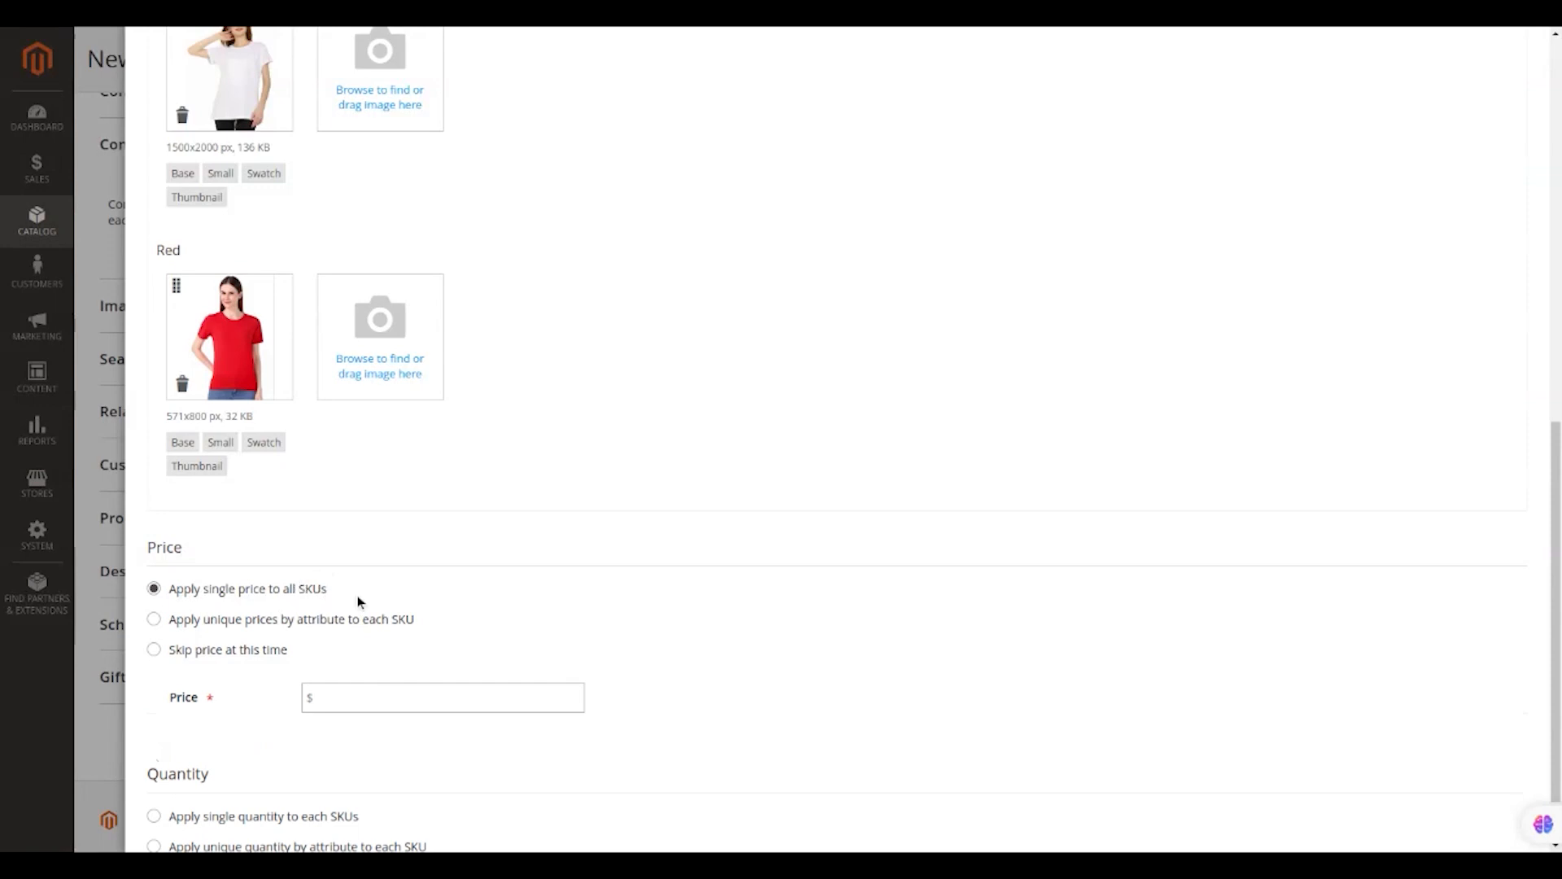
type("300")
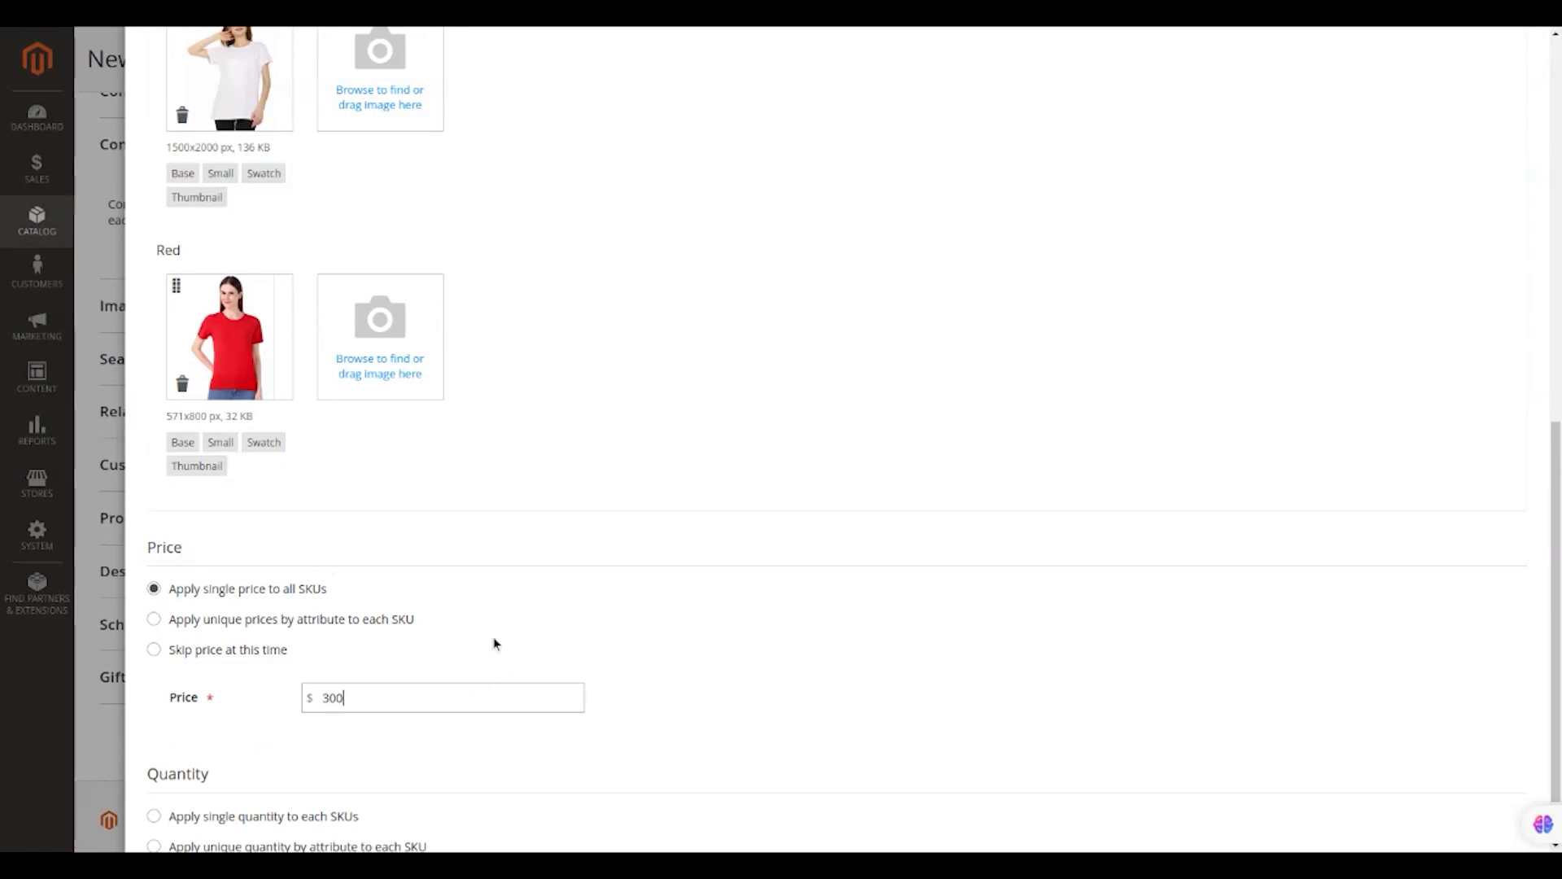
scroll(496, 641, "down", 1)
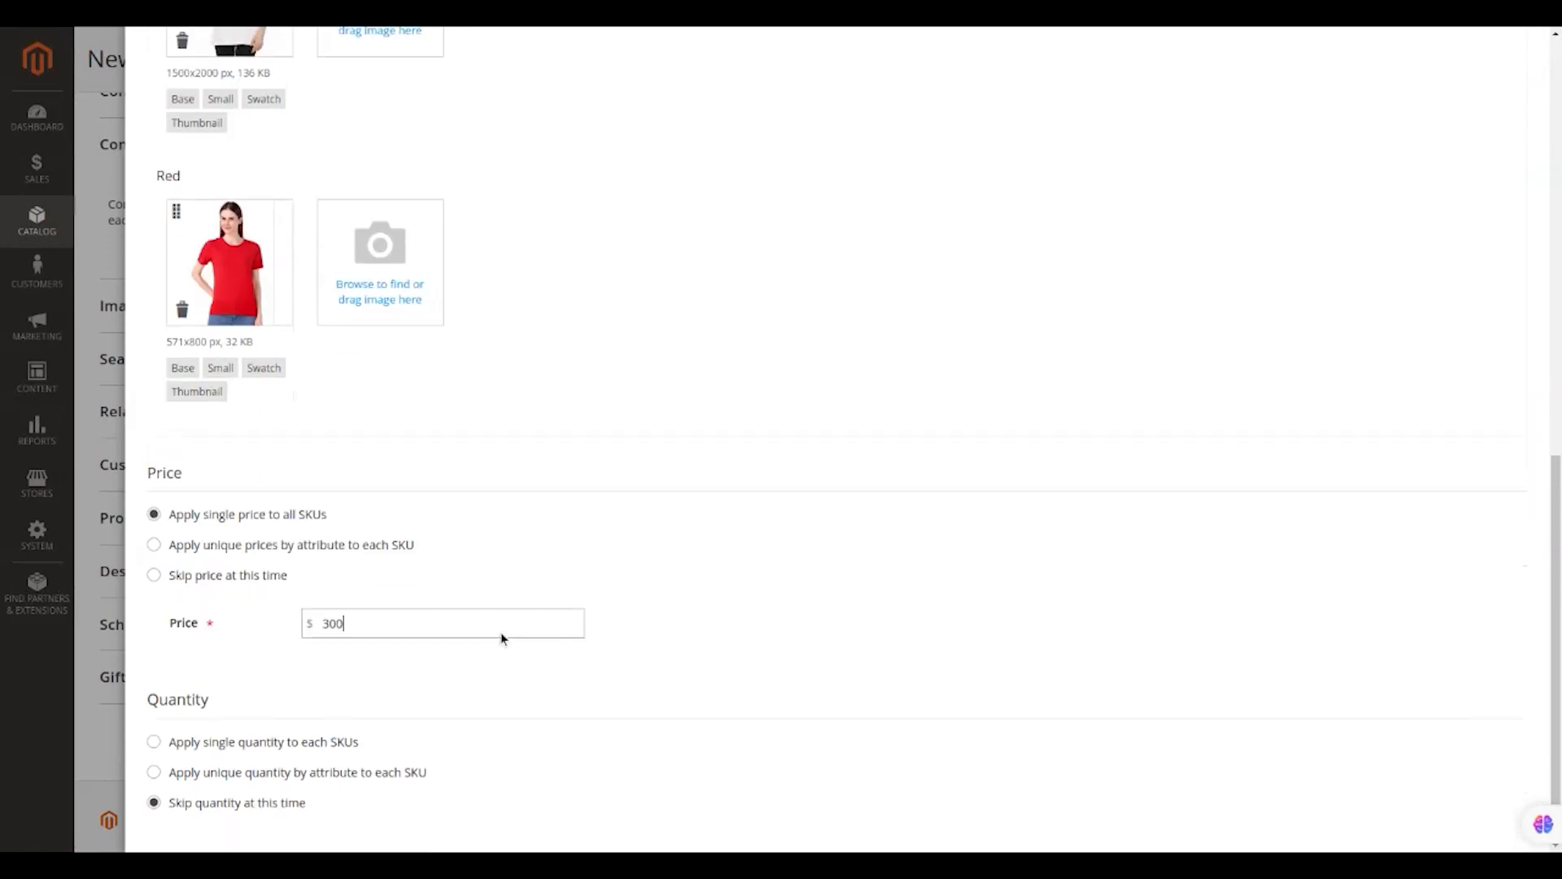
left_click(370, 547)
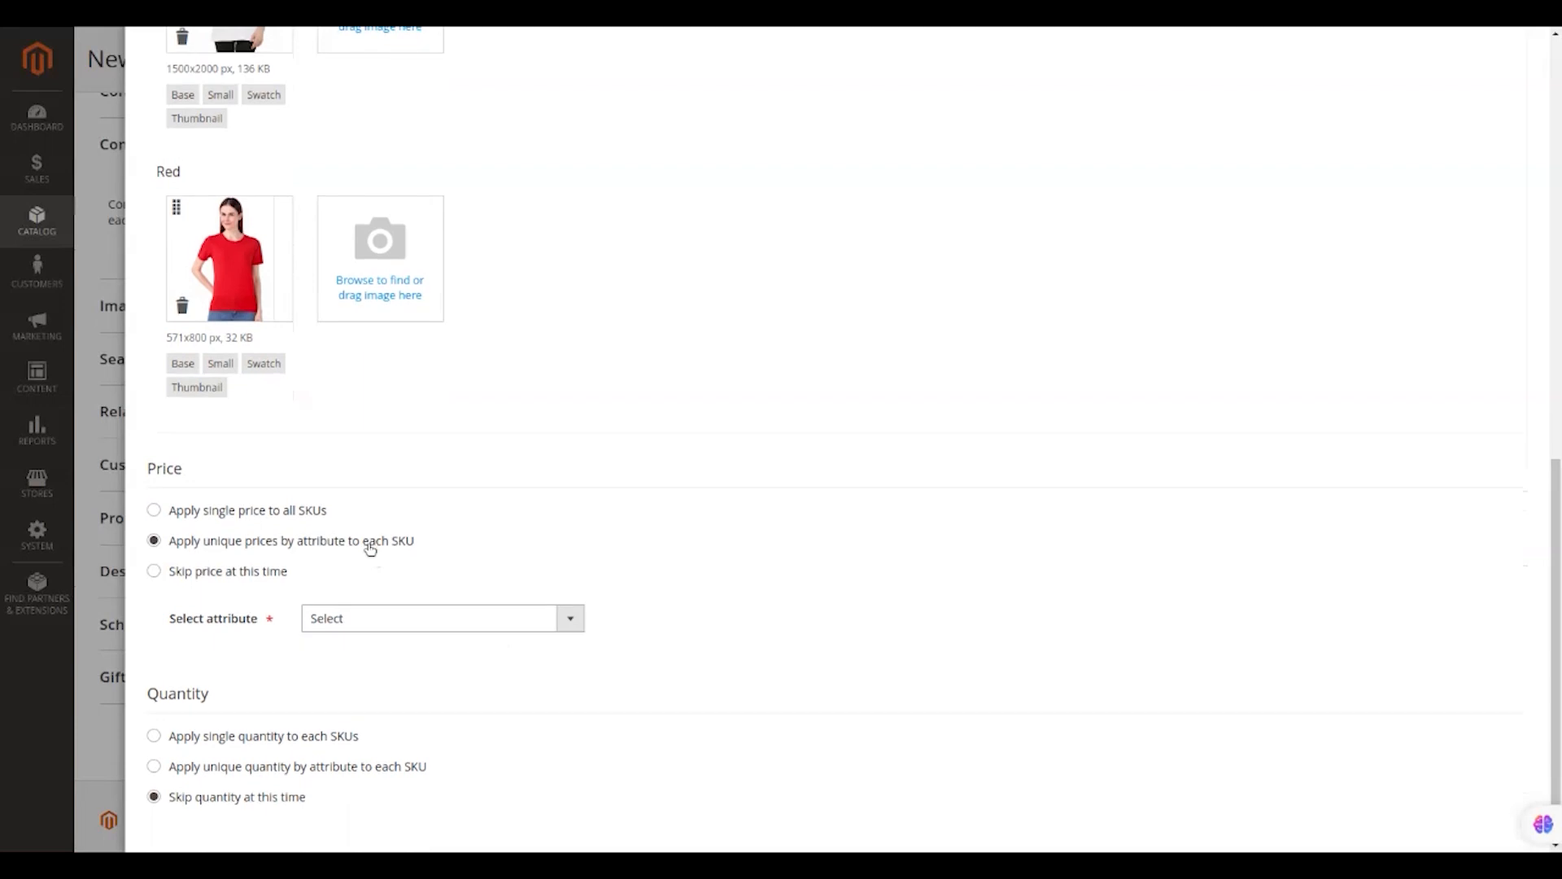
left_click(569, 619)
left_click(547, 659)
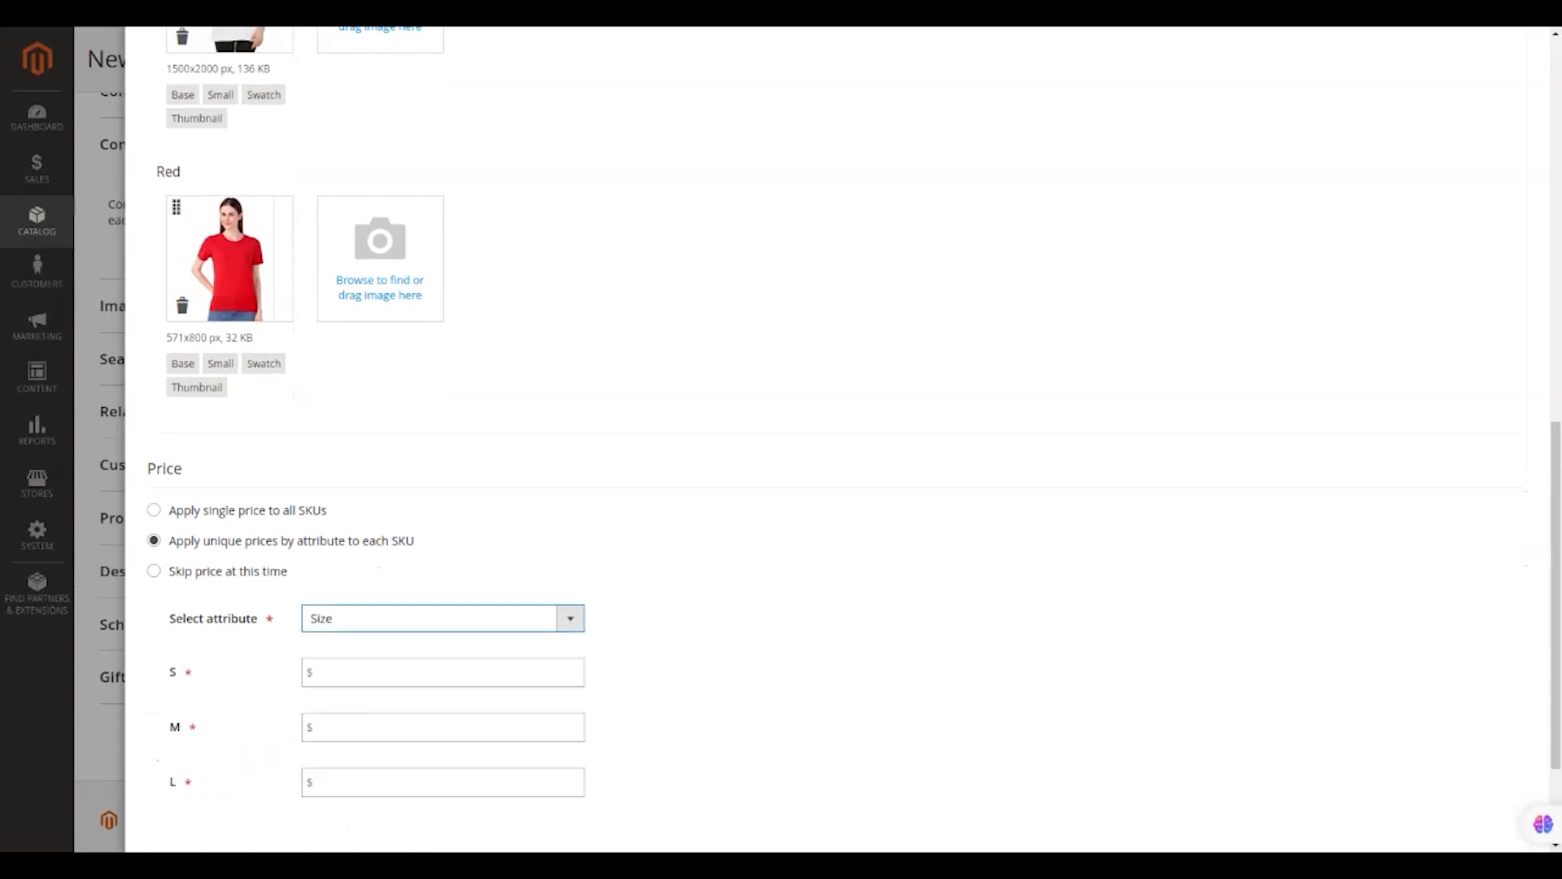
scroll(548, 658, "down", 1)
scroll(548, 655, "down", 2)
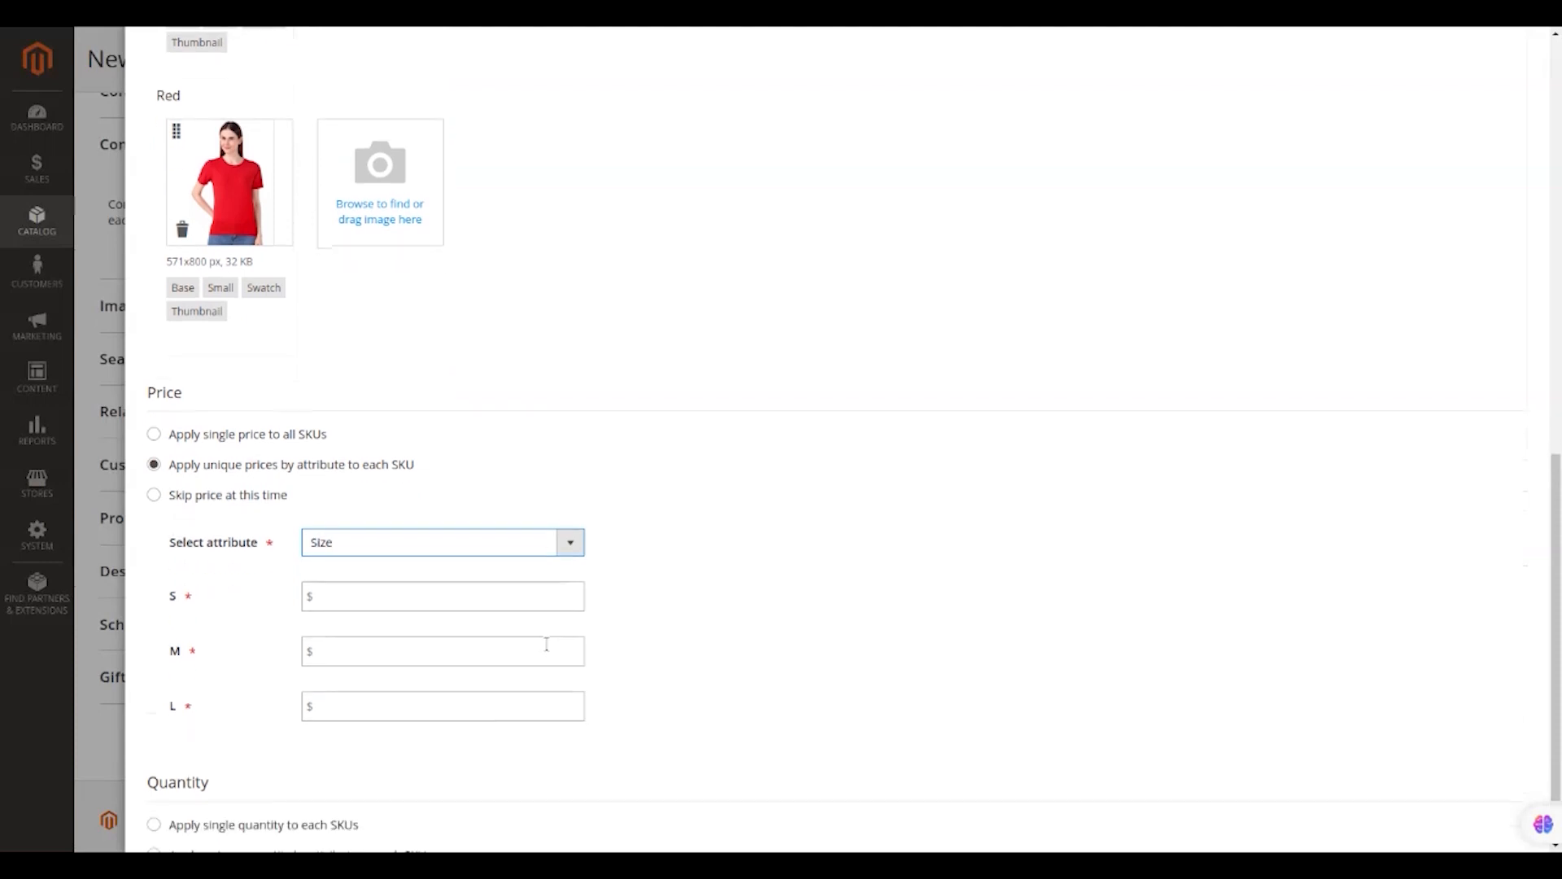
Enter prices of 300 for size S, 320 for M and 350 for L.
left_click(524, 593)
scroll(525, 593, "up", 3)
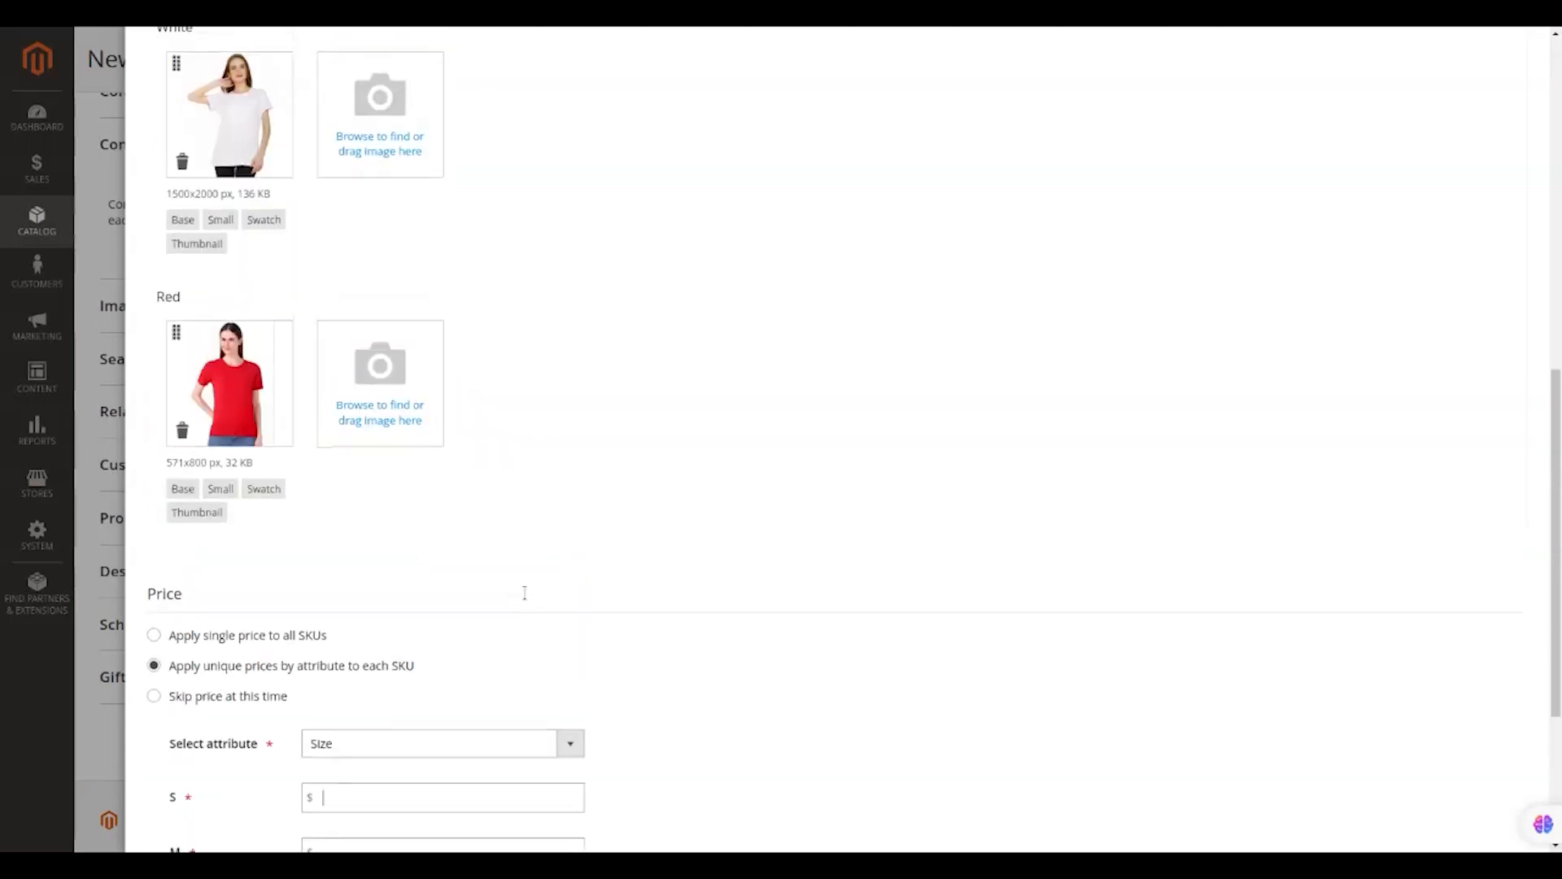
scroll(524, 593, "down", 4)
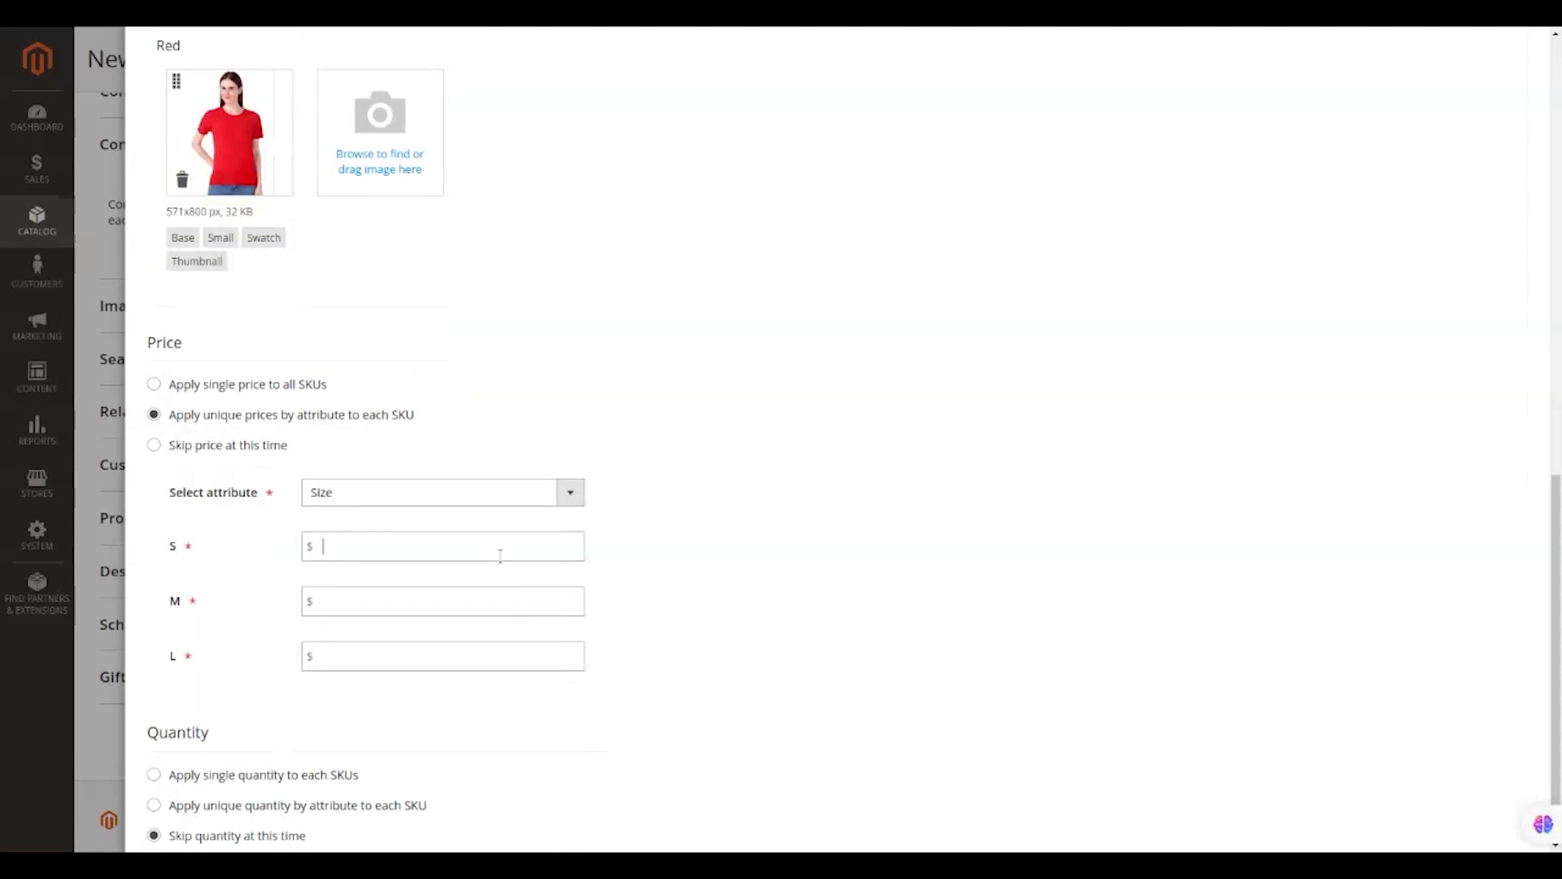
type("300")
left_click(468, 594)
type("320")
left_click(398, 661)
type("350")
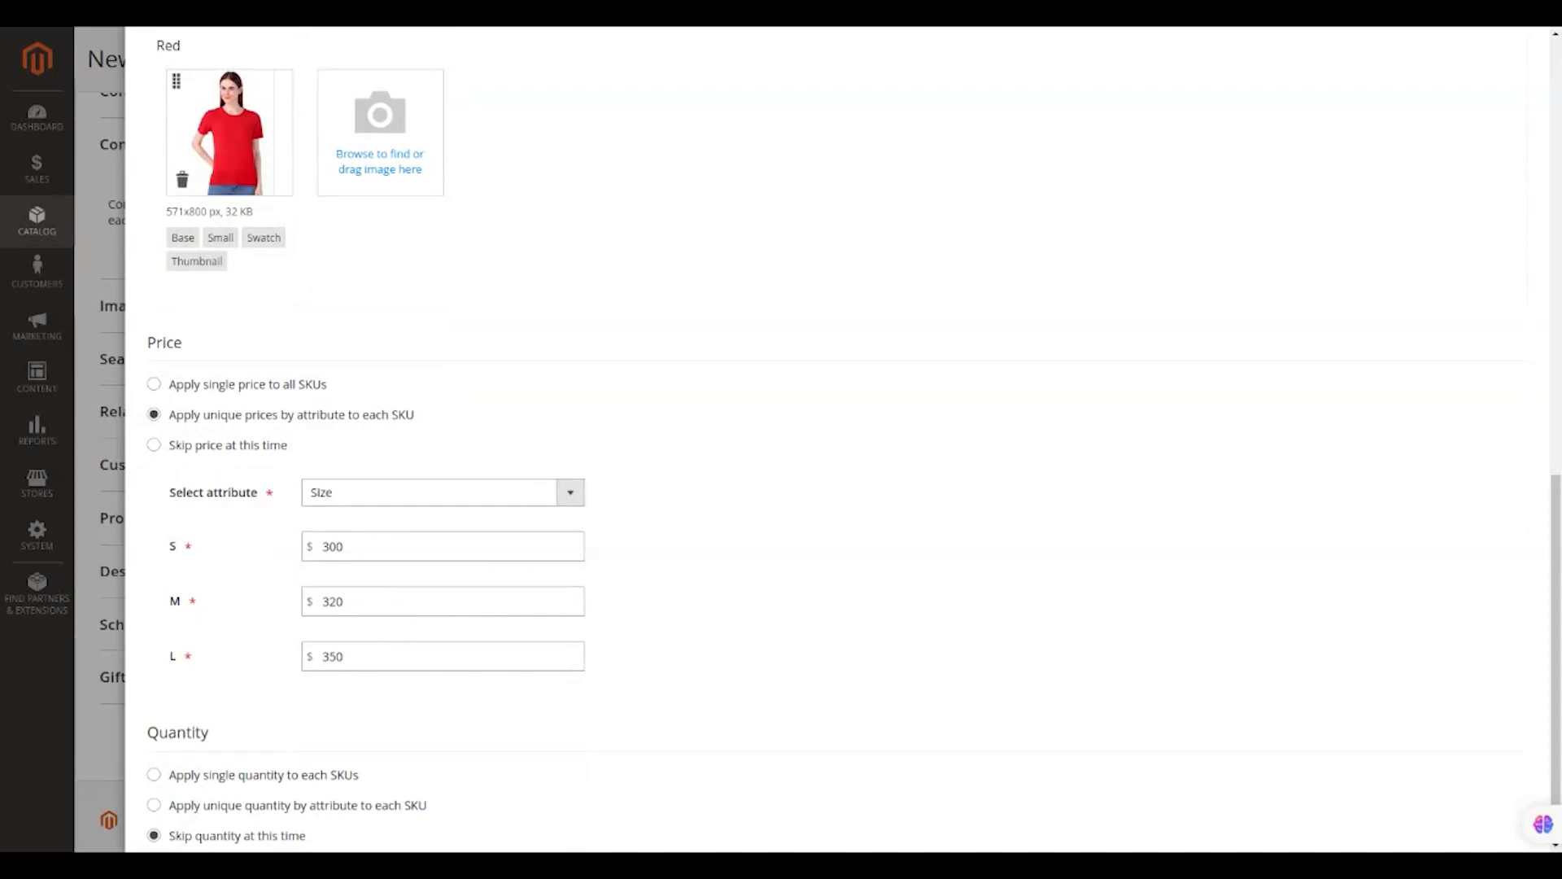
scroll(331, 711, "down", 1)
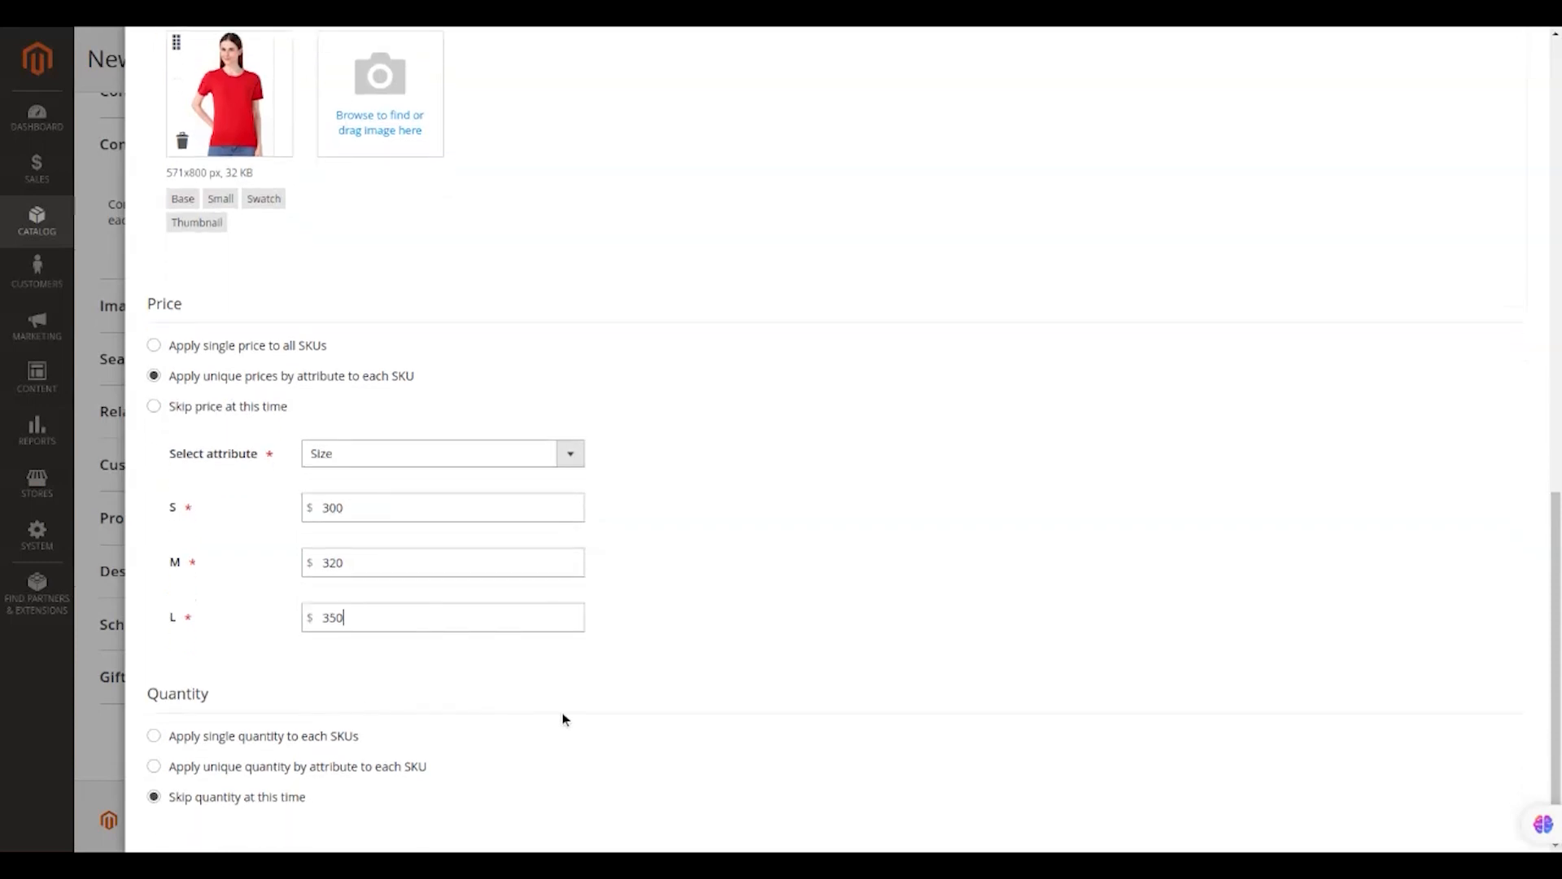
left_click(356, 742)
Enter a quantity of 20 for all SKUs, then switch to unique quantities by Size.
scroll(480, 724, "down", 2)
type("20")
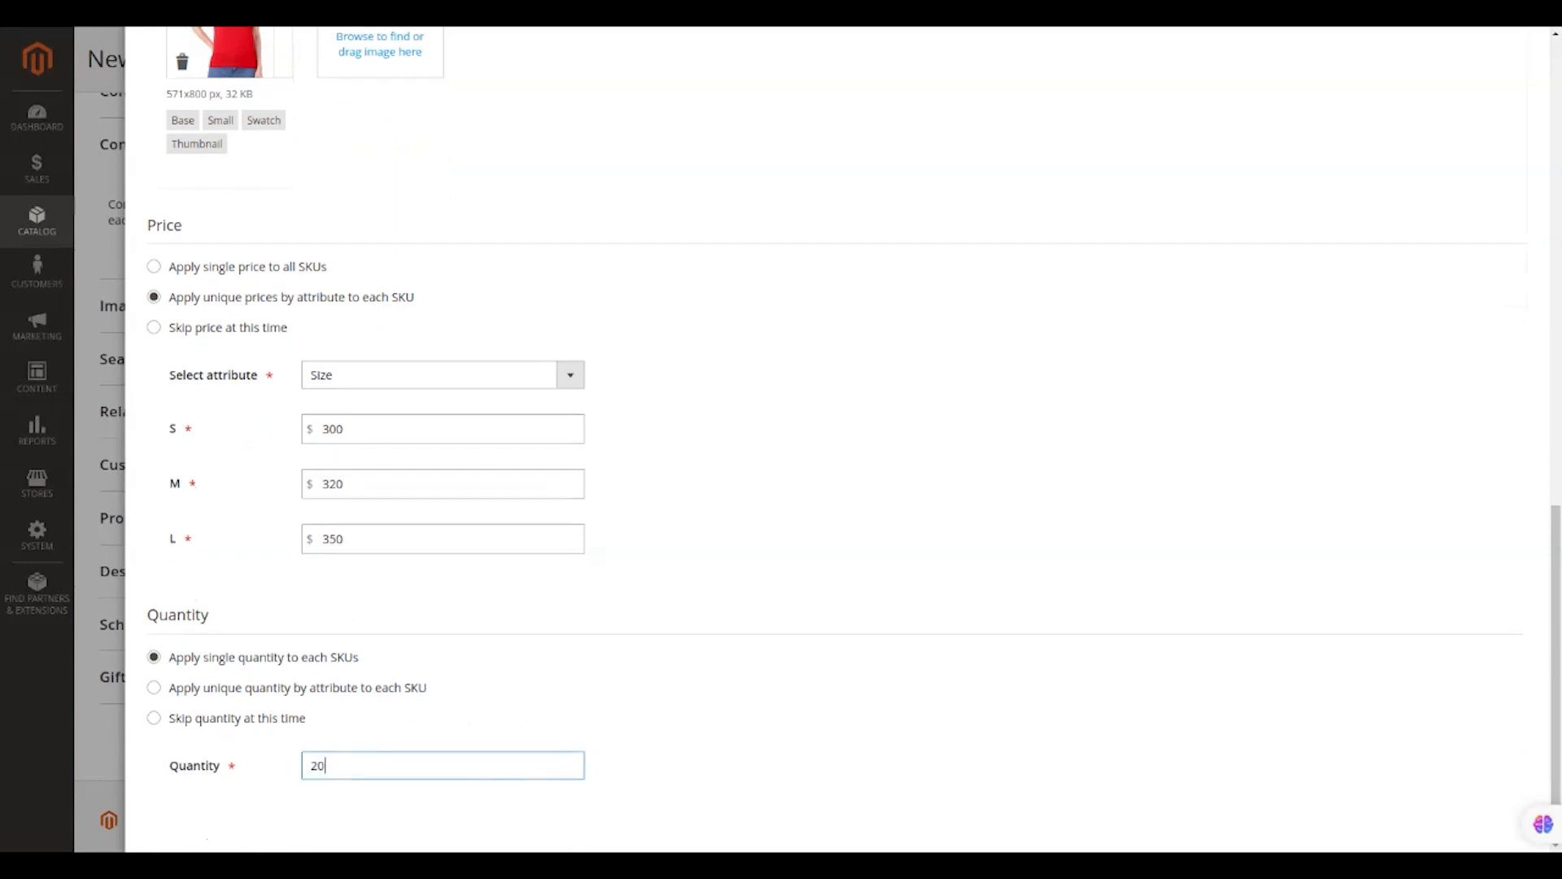
left_click(290, 691)
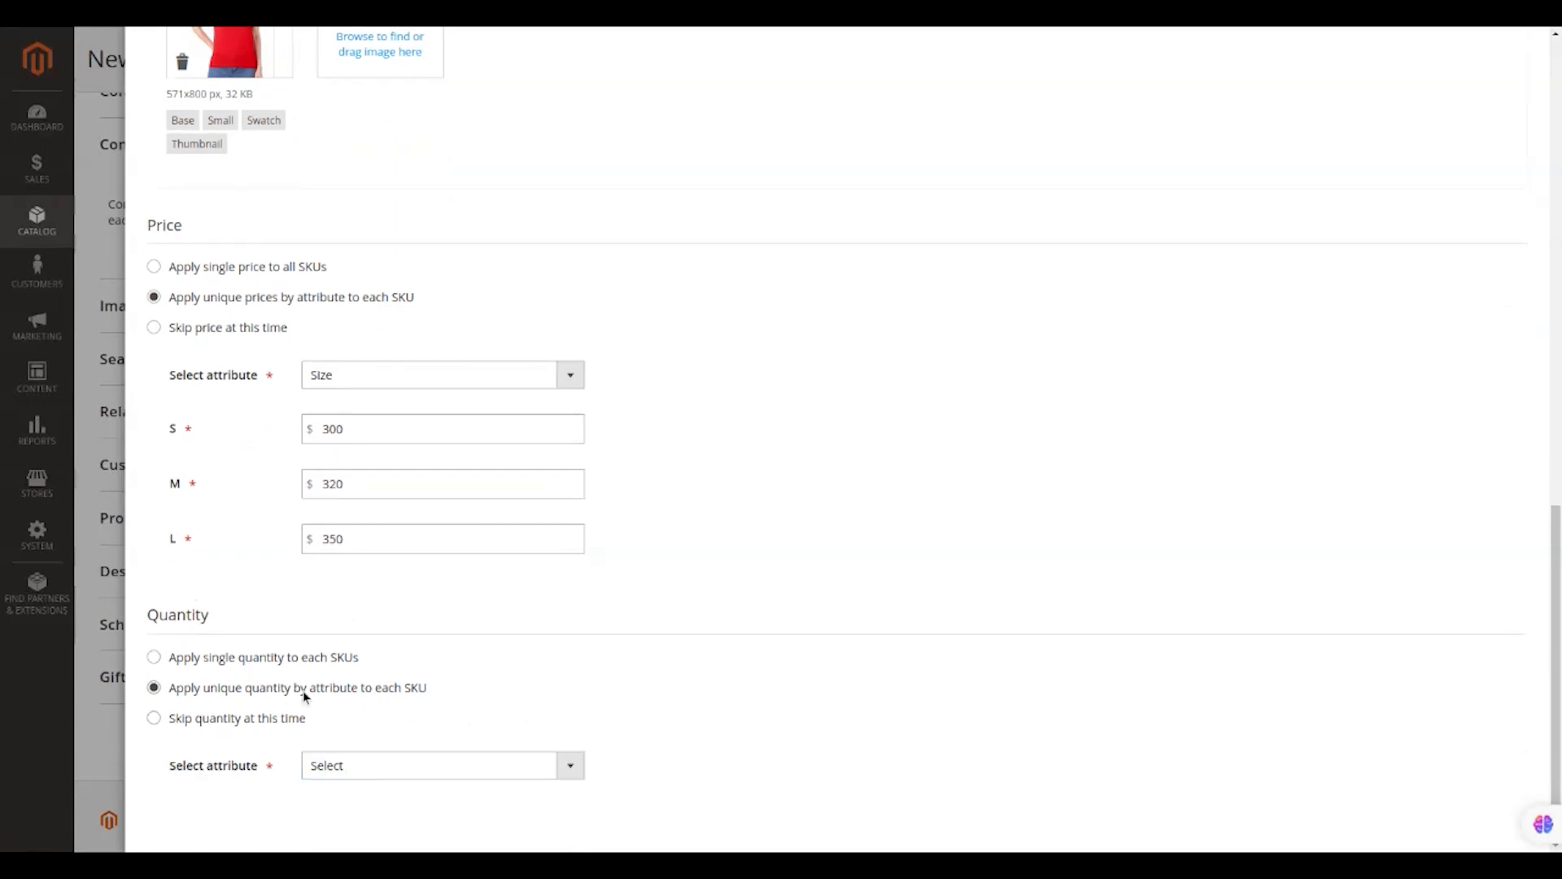
left_click(392, 764)
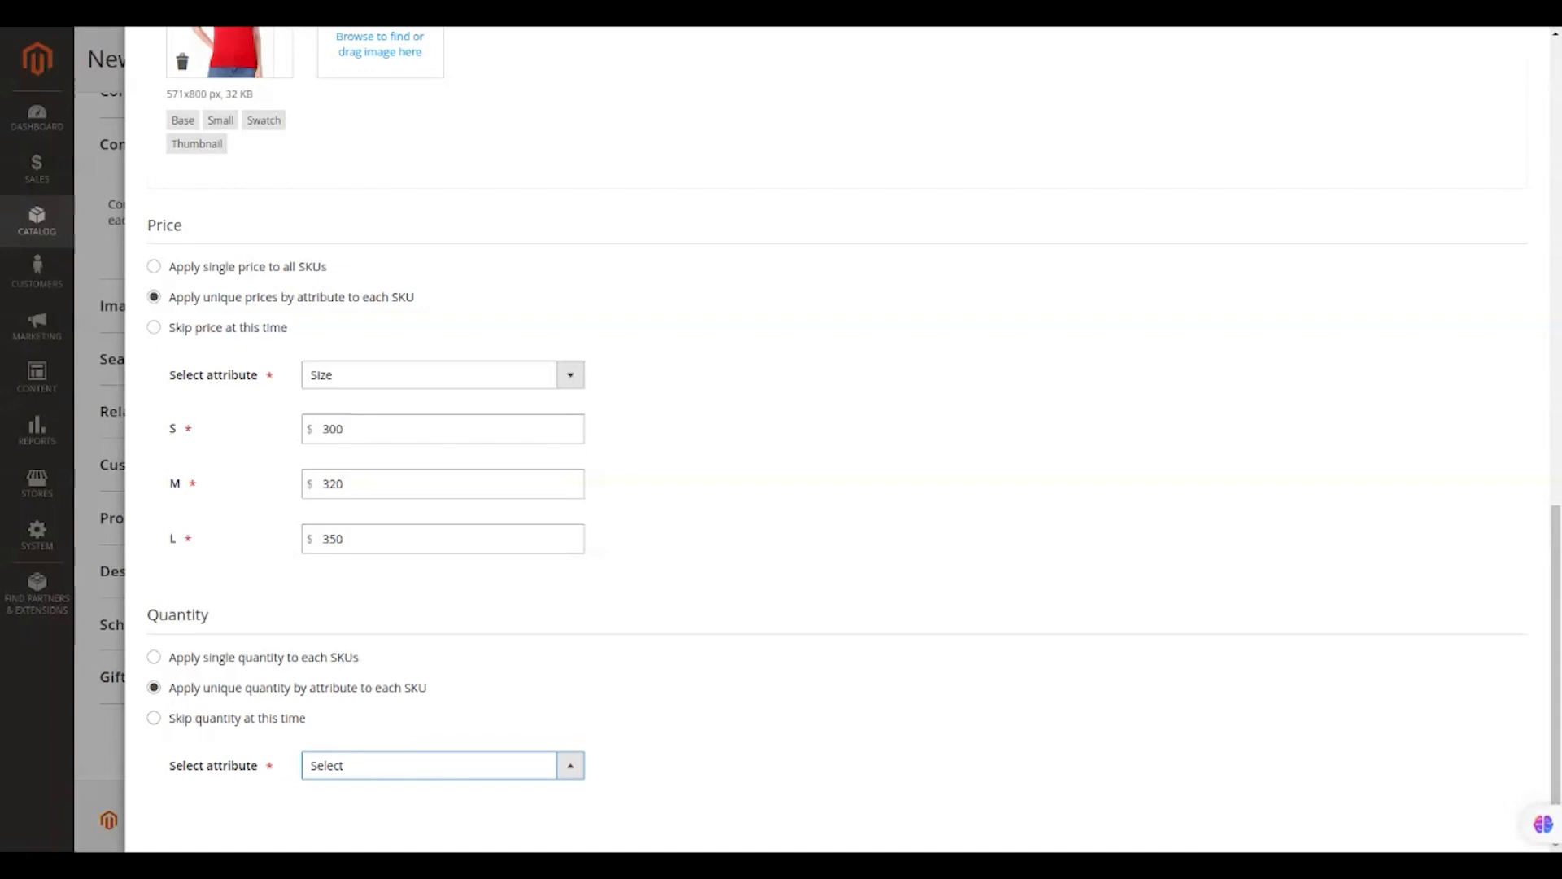
left_click(459, 812)
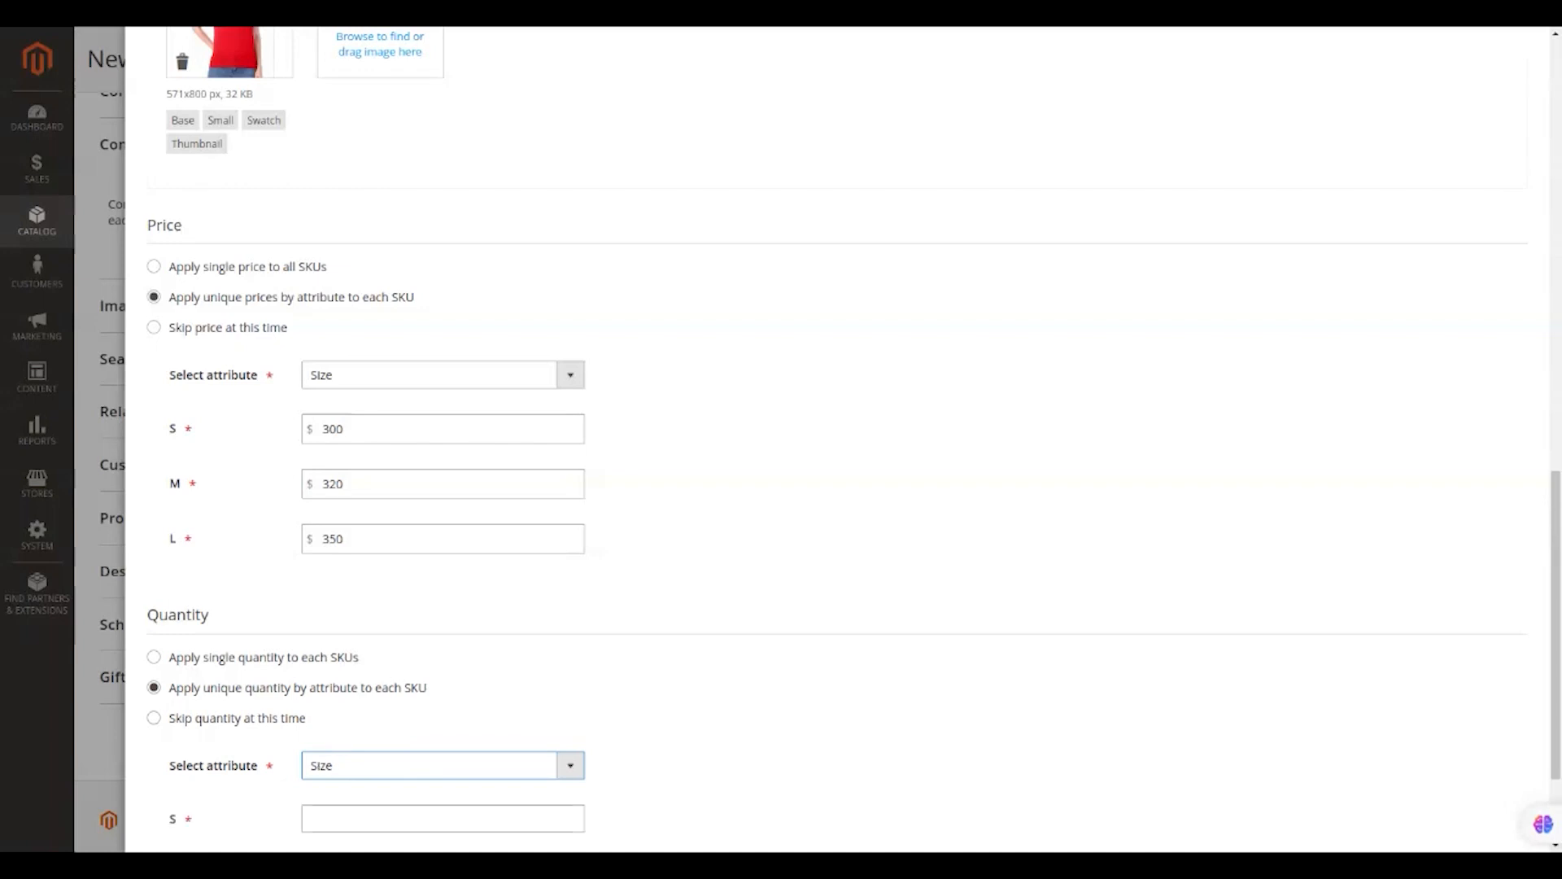
Enter stock quantities of 25 for size S, 35 for M and 40 for L.
left_click(459, 810)
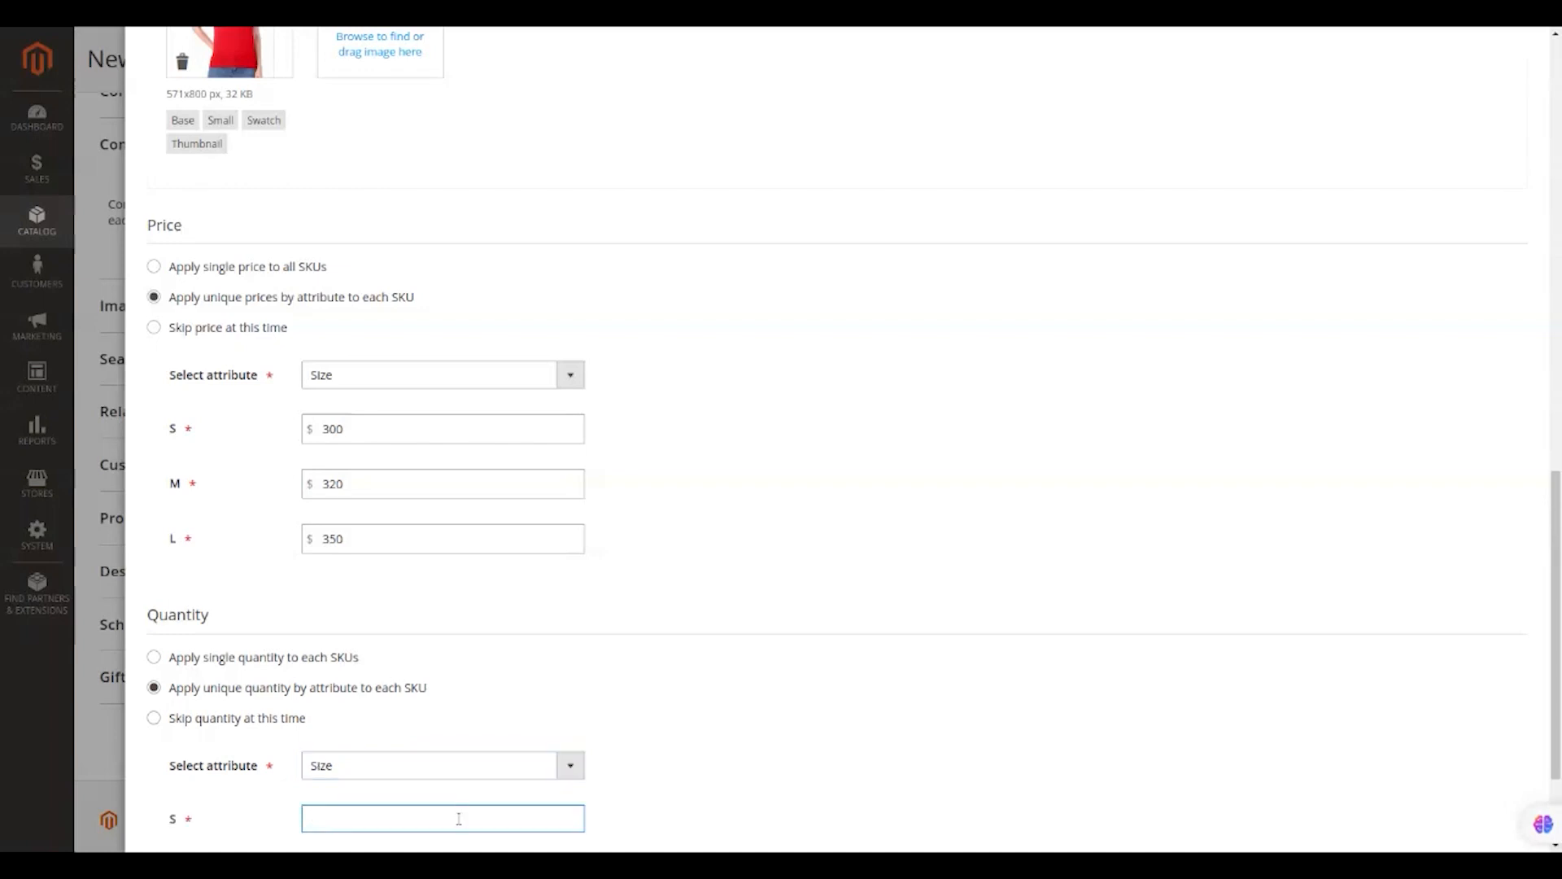
type("25")
scroll(457, 816, "down", 2)
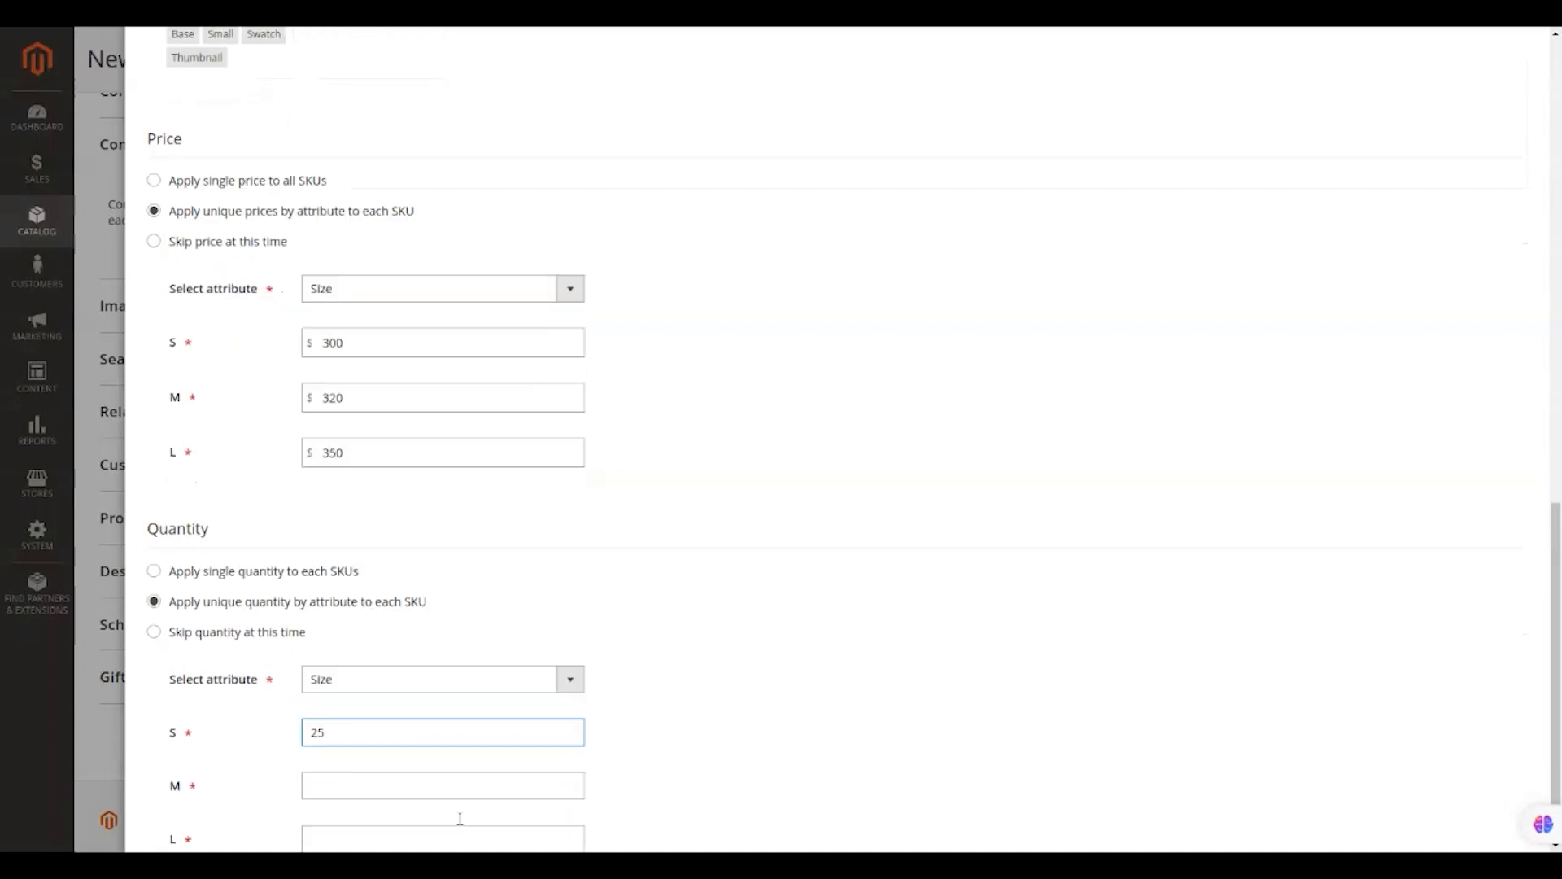
left_click(407, 716)
type("235")
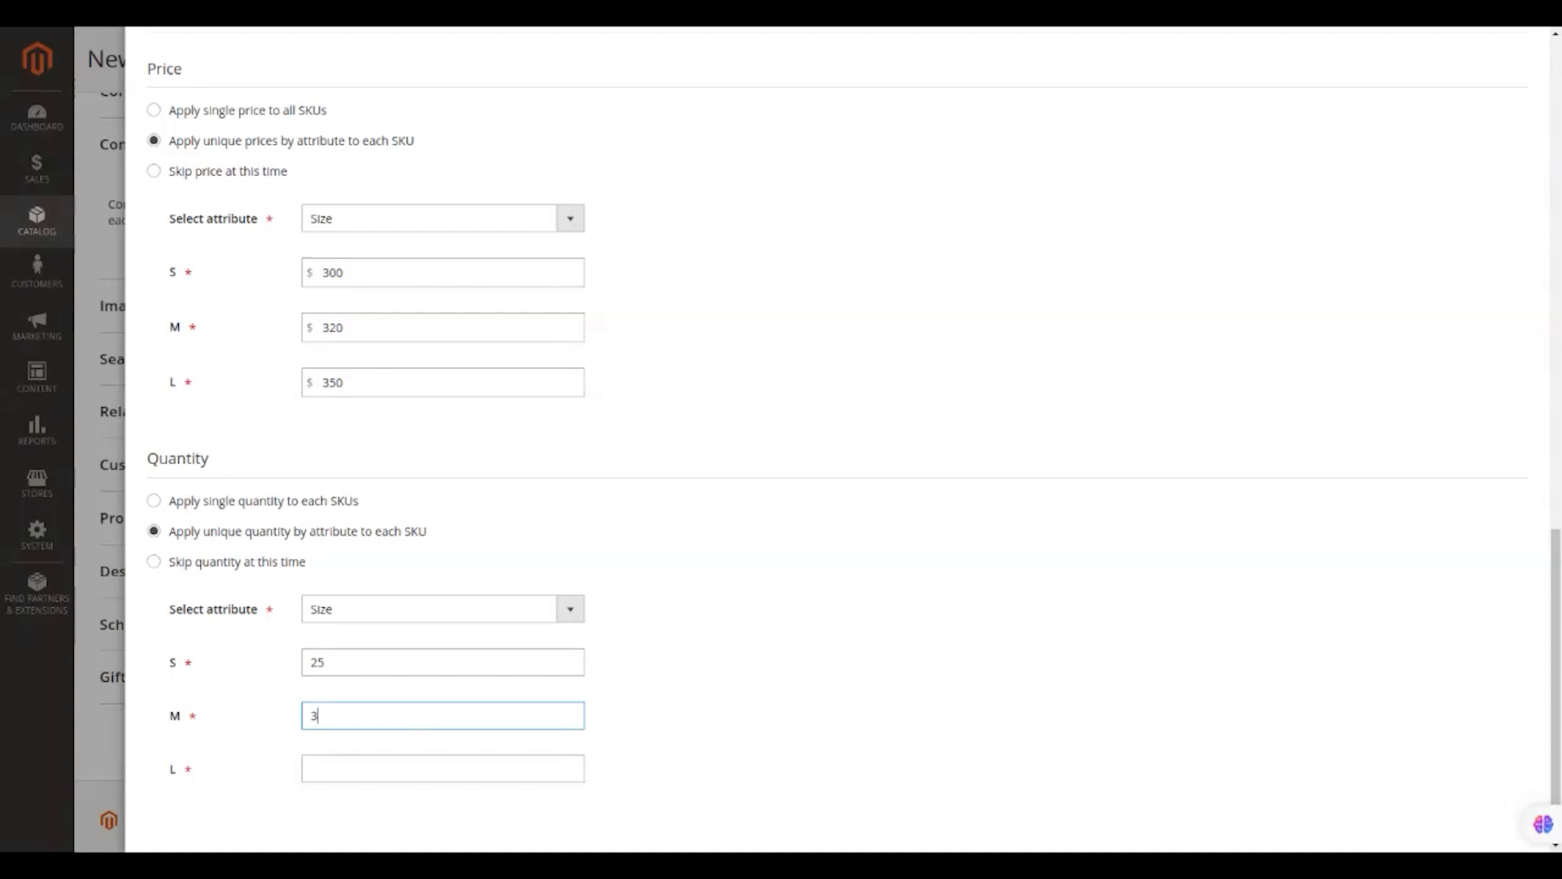
left_click(382, 766)
type("40")
scroll(682, 555, "up", 8)
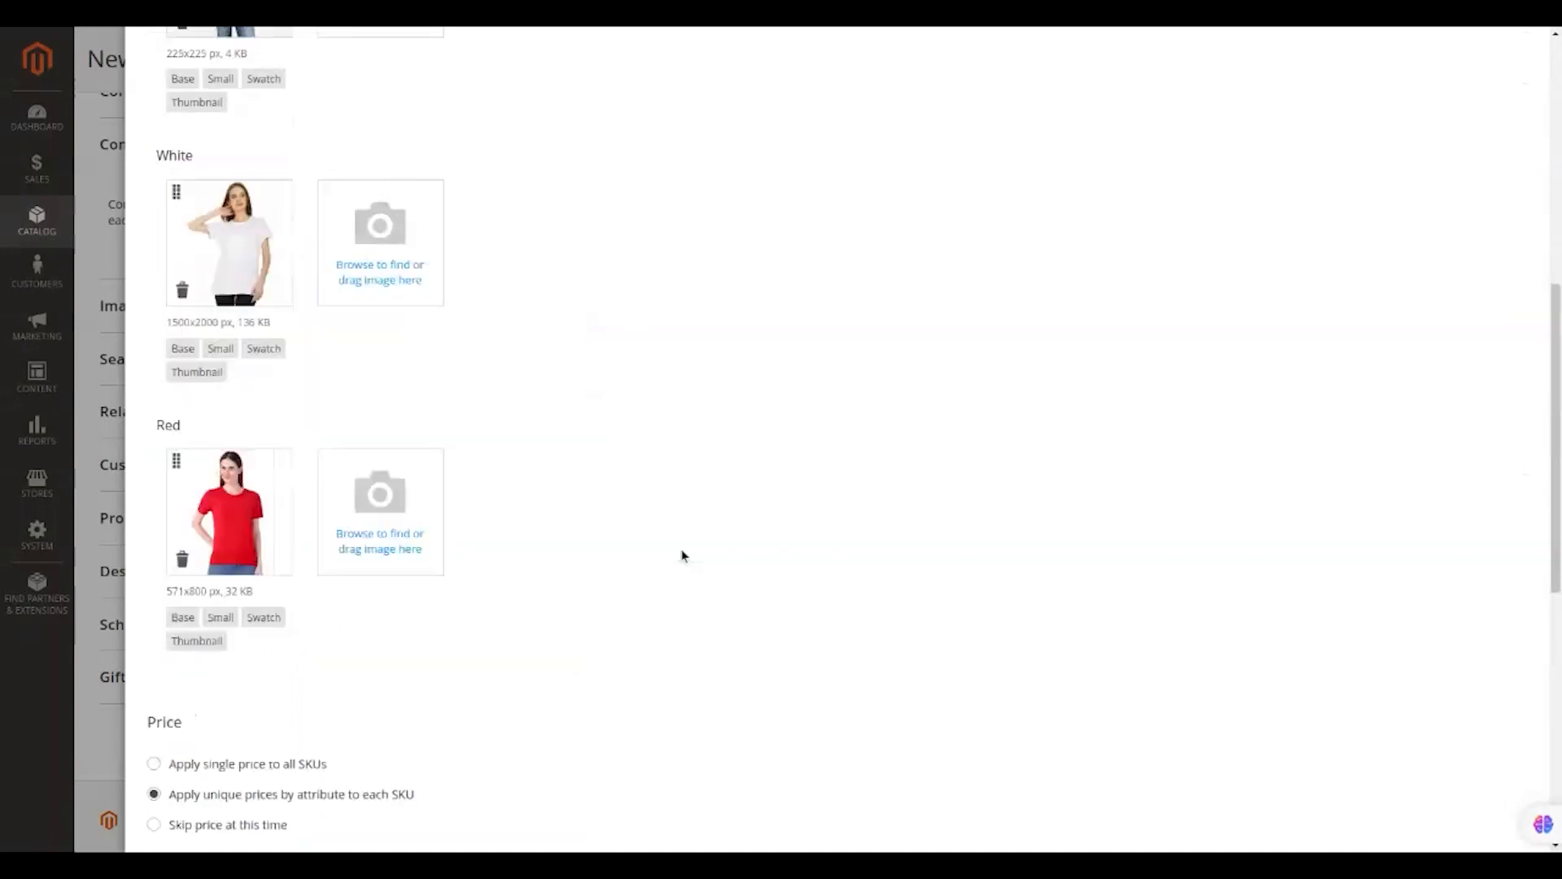
scroll(682, 555, "up", 5)
Generate the nine CLAFOUTIS Tshirts variations and review them, priced 300, 250 and 320 by color.
left_click(1469, 182)
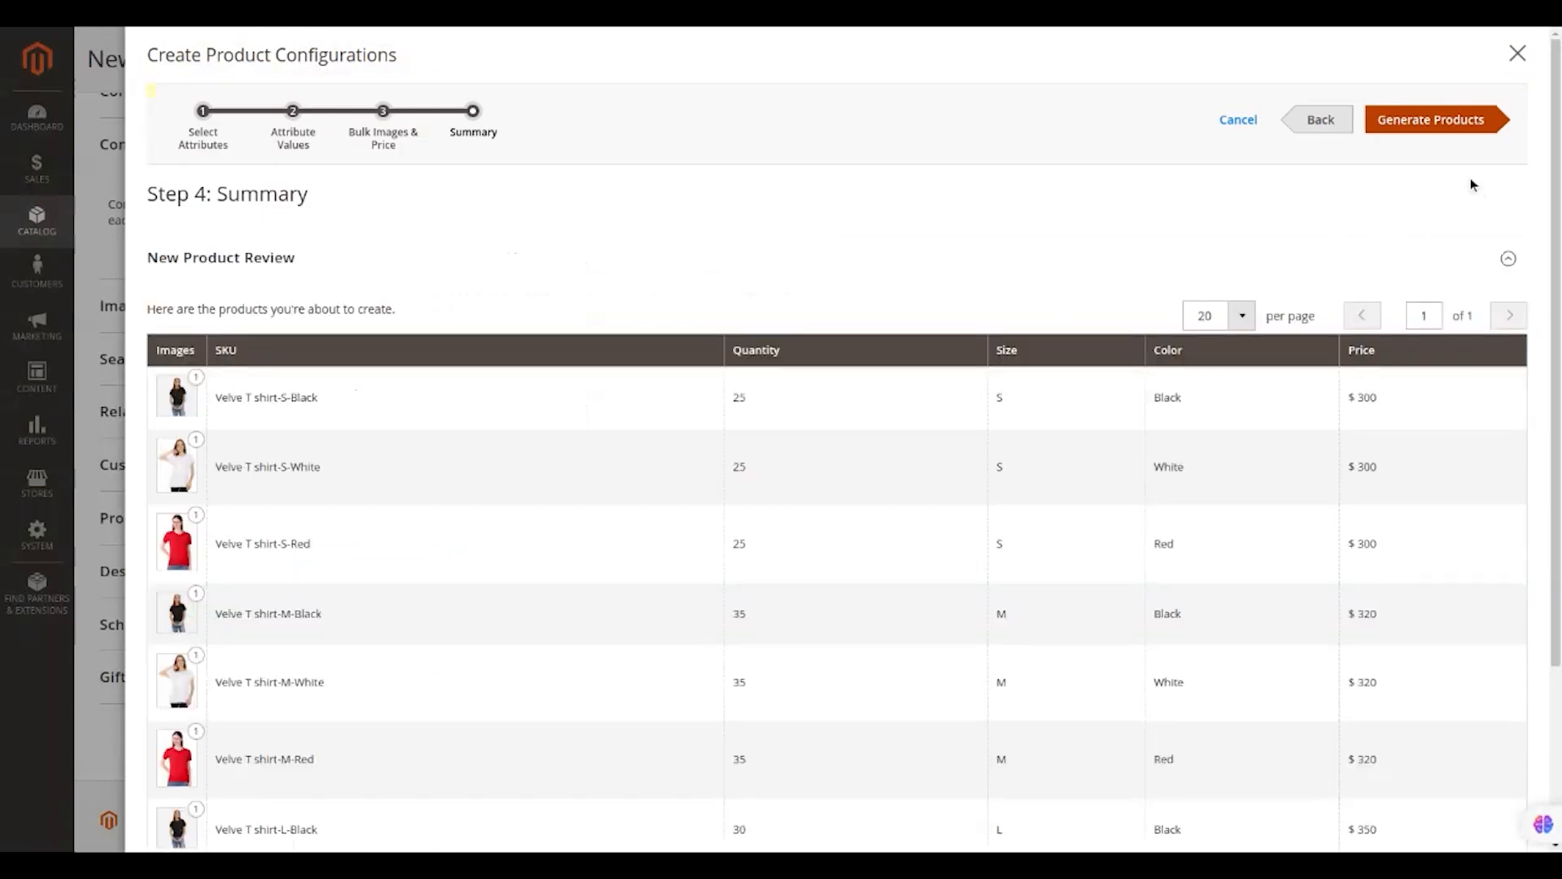
left_click(1447, 131)
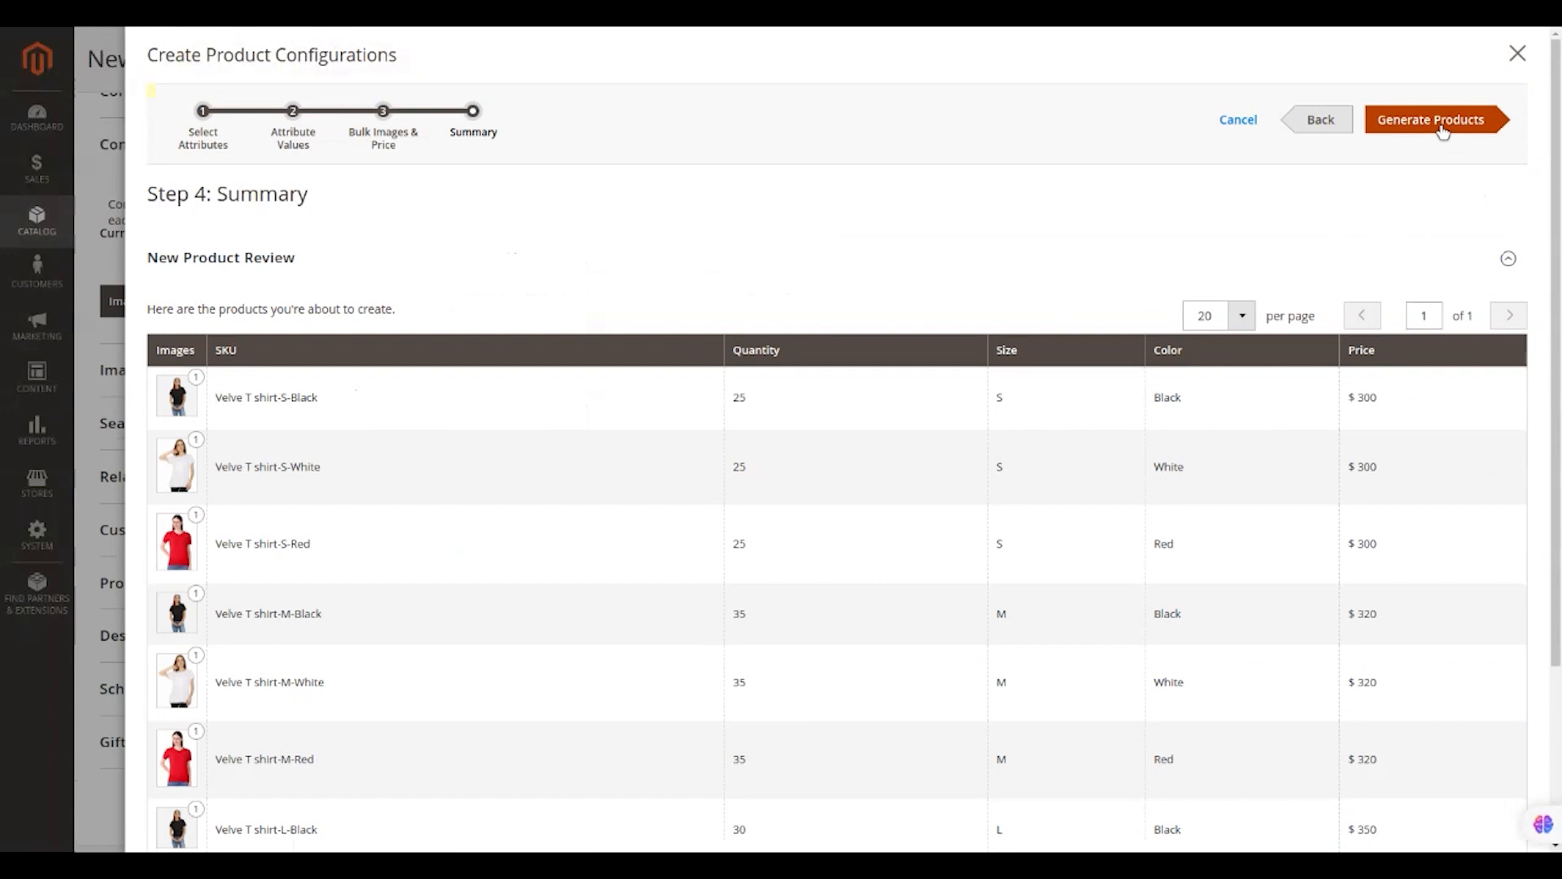
left_click(1441, 131)
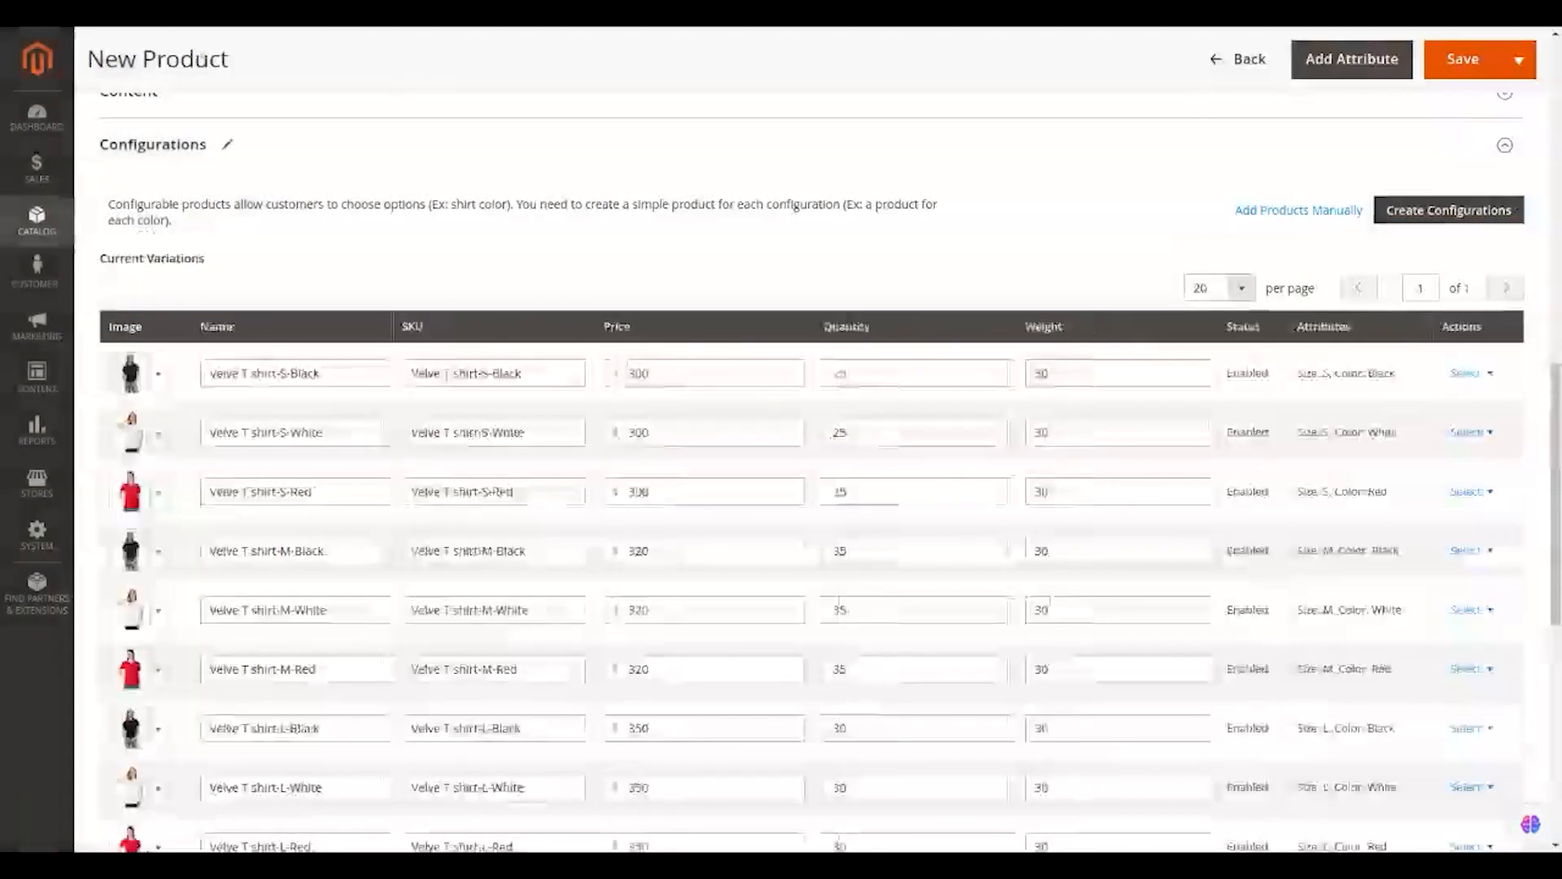
scroll(582, 314, "down", 3)
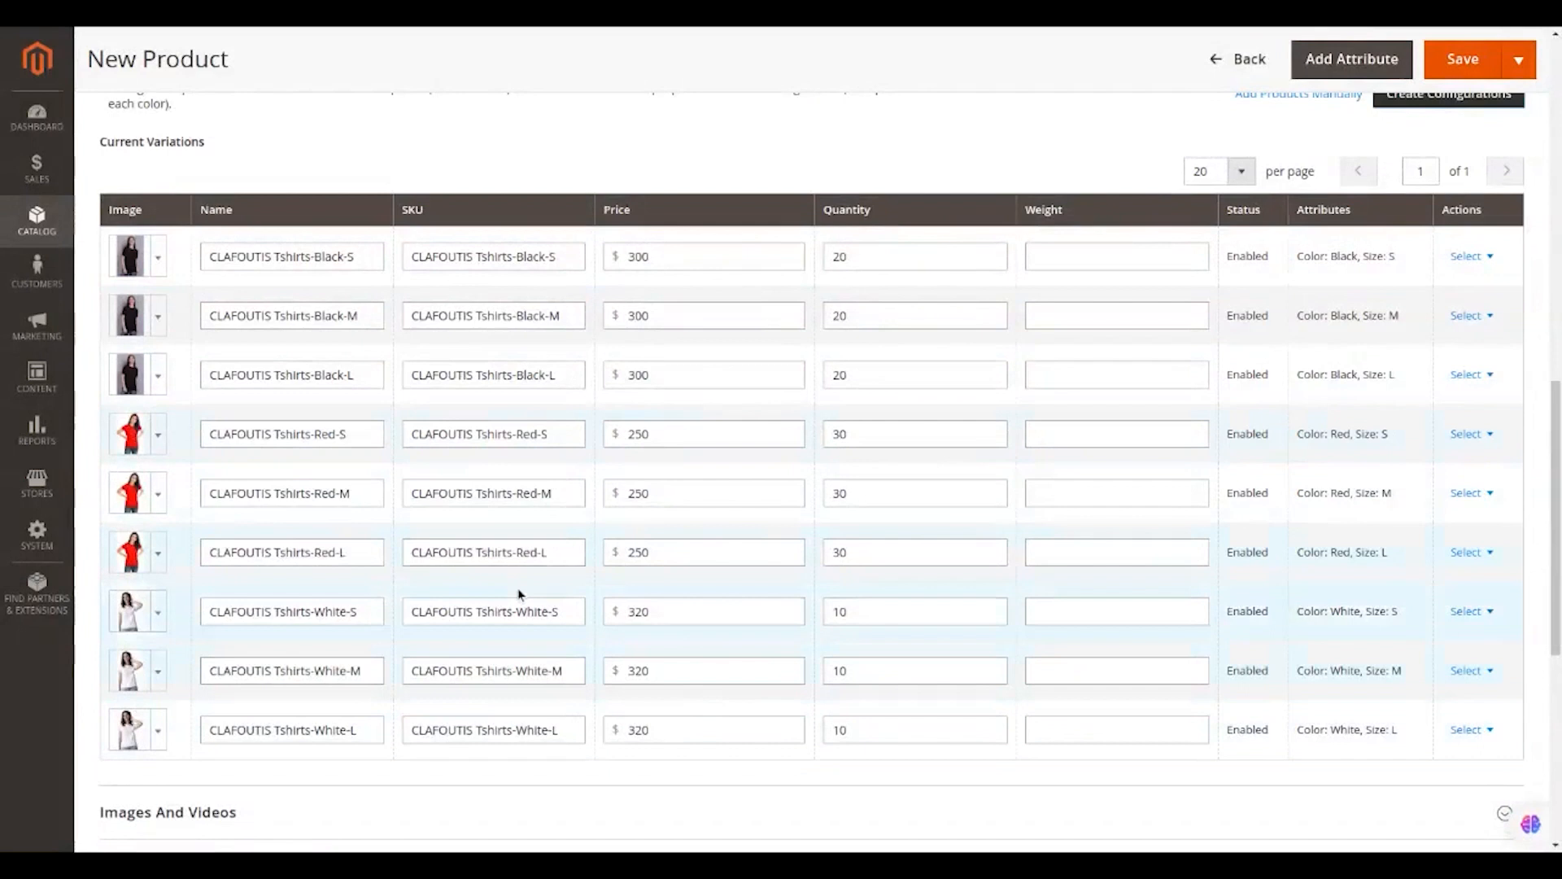
scroll(518, 597, "down", 7)
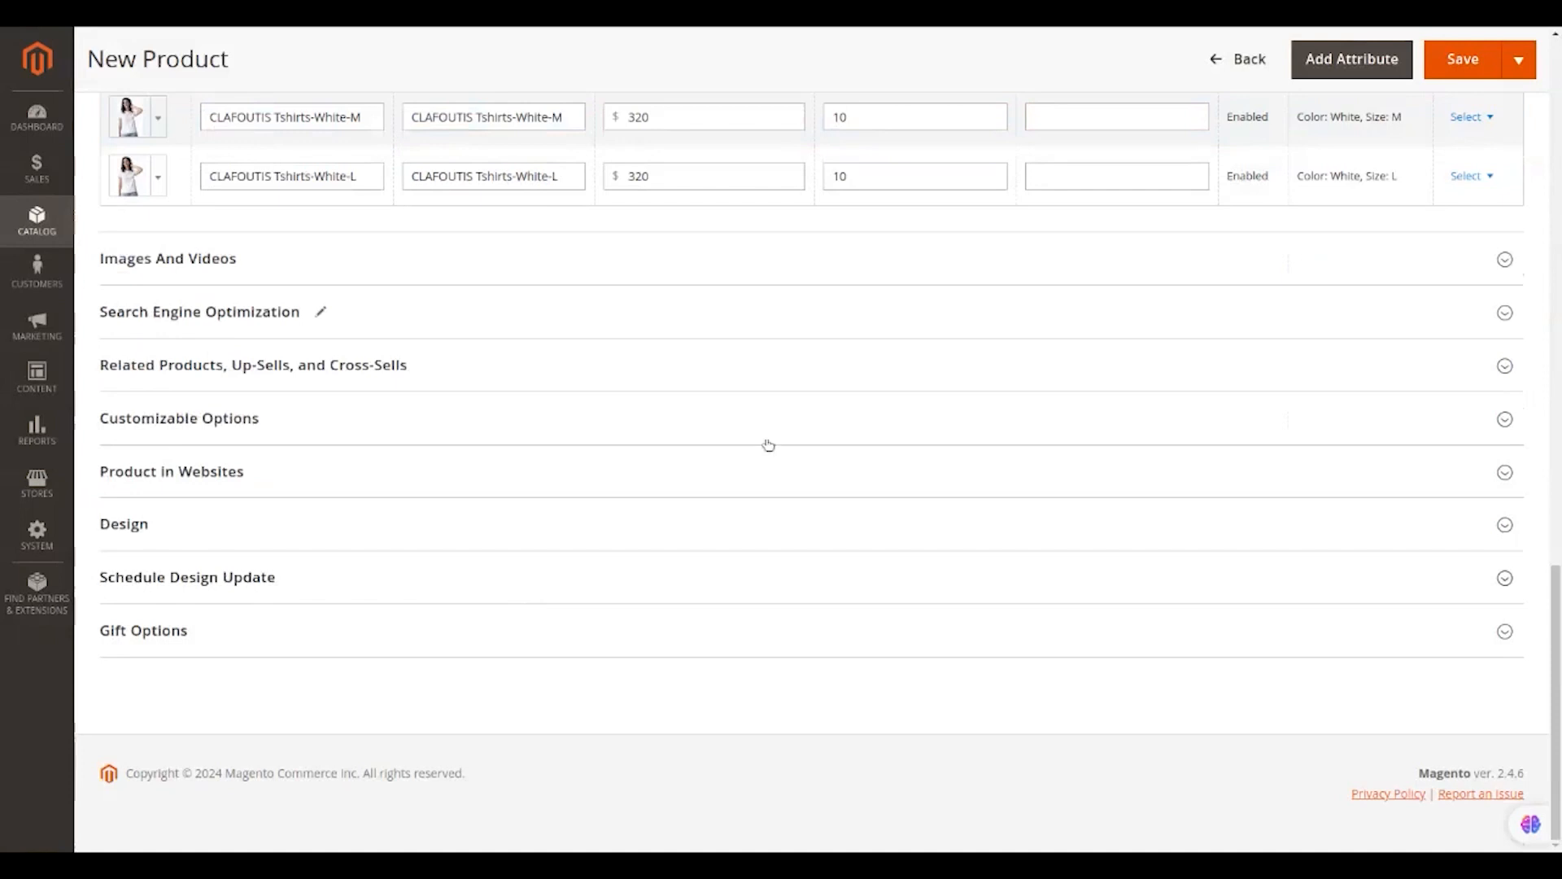
scroll(1173, 227, "up", 1)
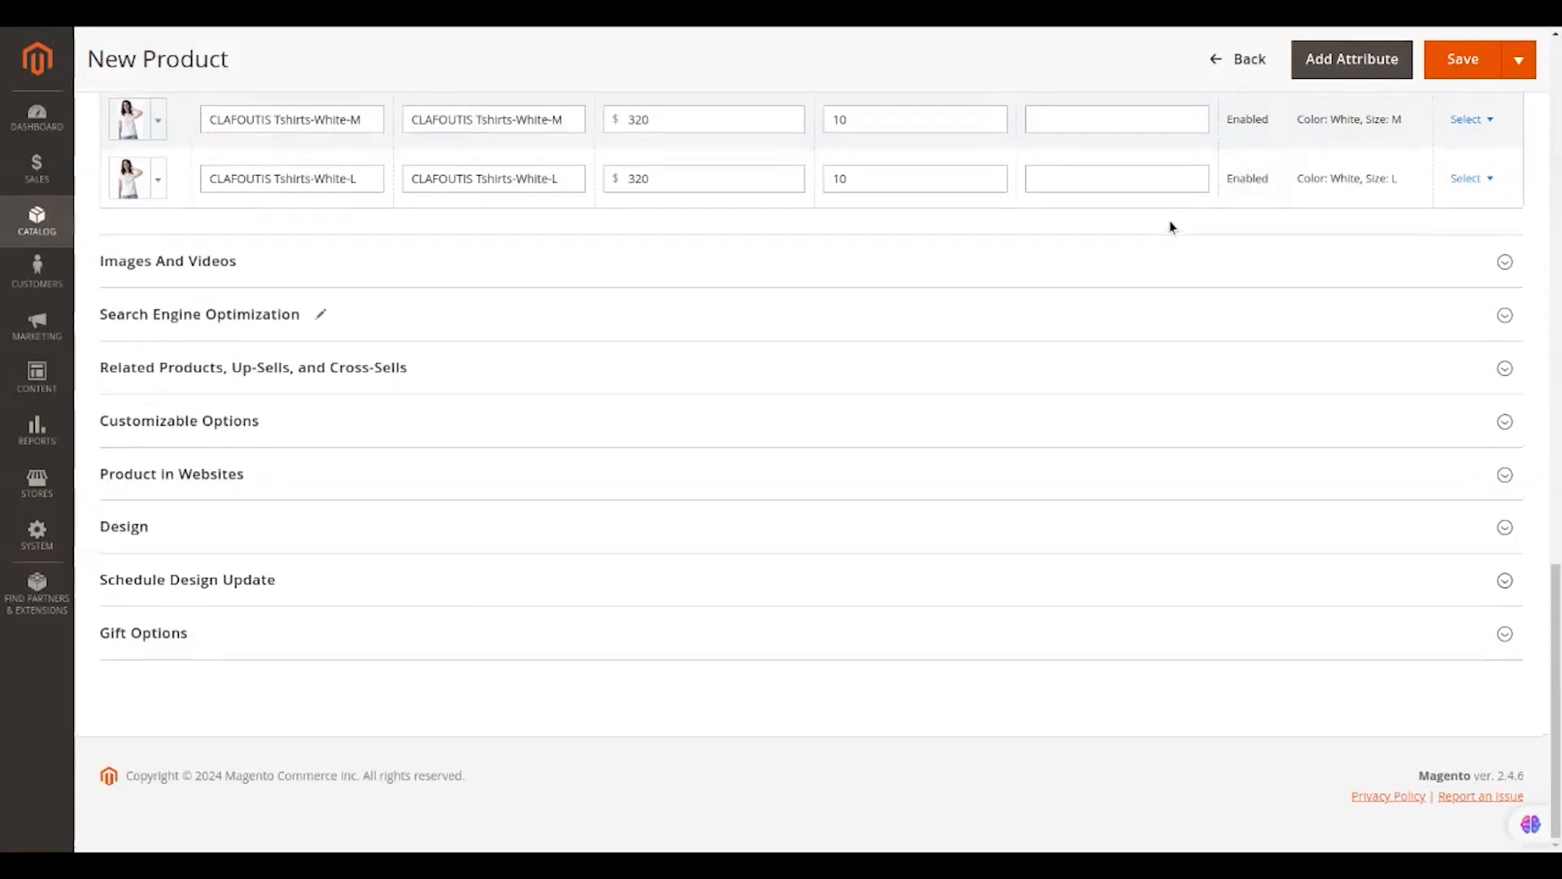
scroll(1173, 227, "up", 15)
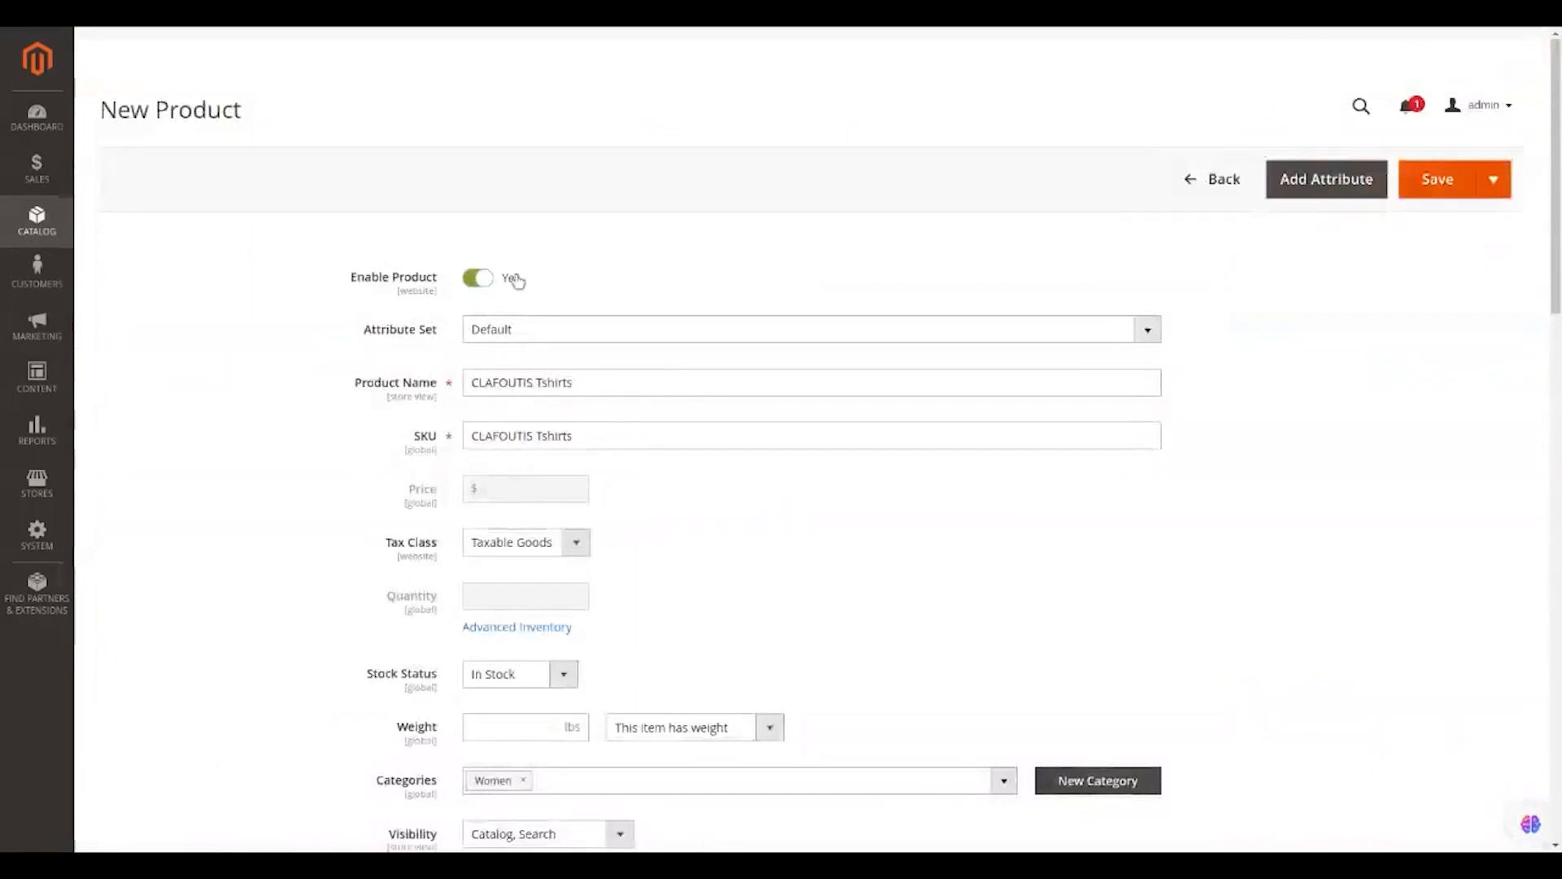
Save the configurable product and open the Velve T shirt page on the storefront.
left_click(1438, 180)
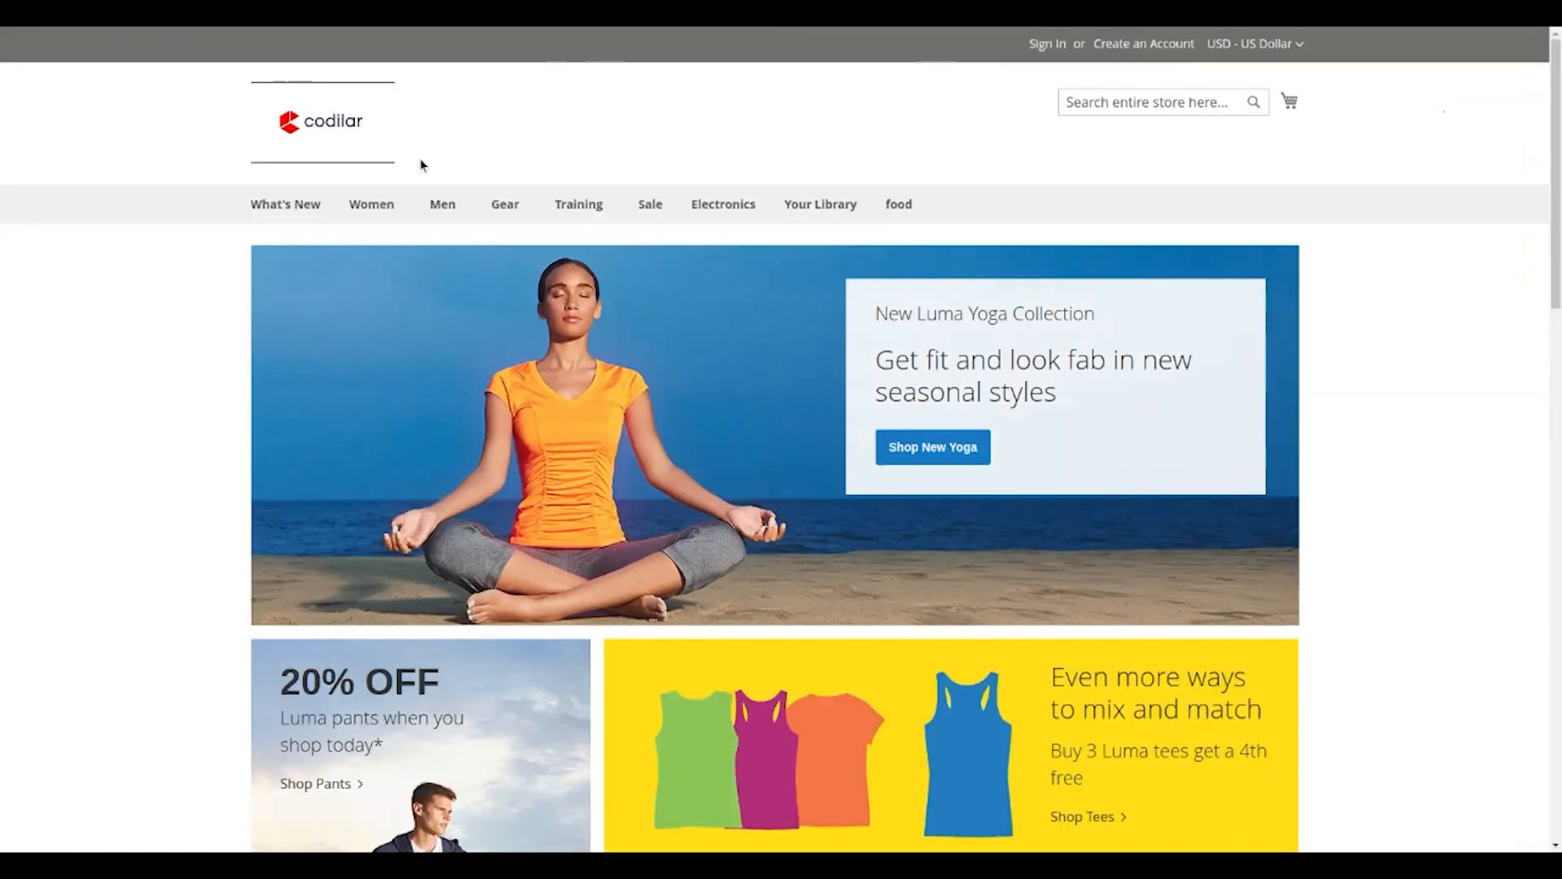
mouse_move(373, 203)
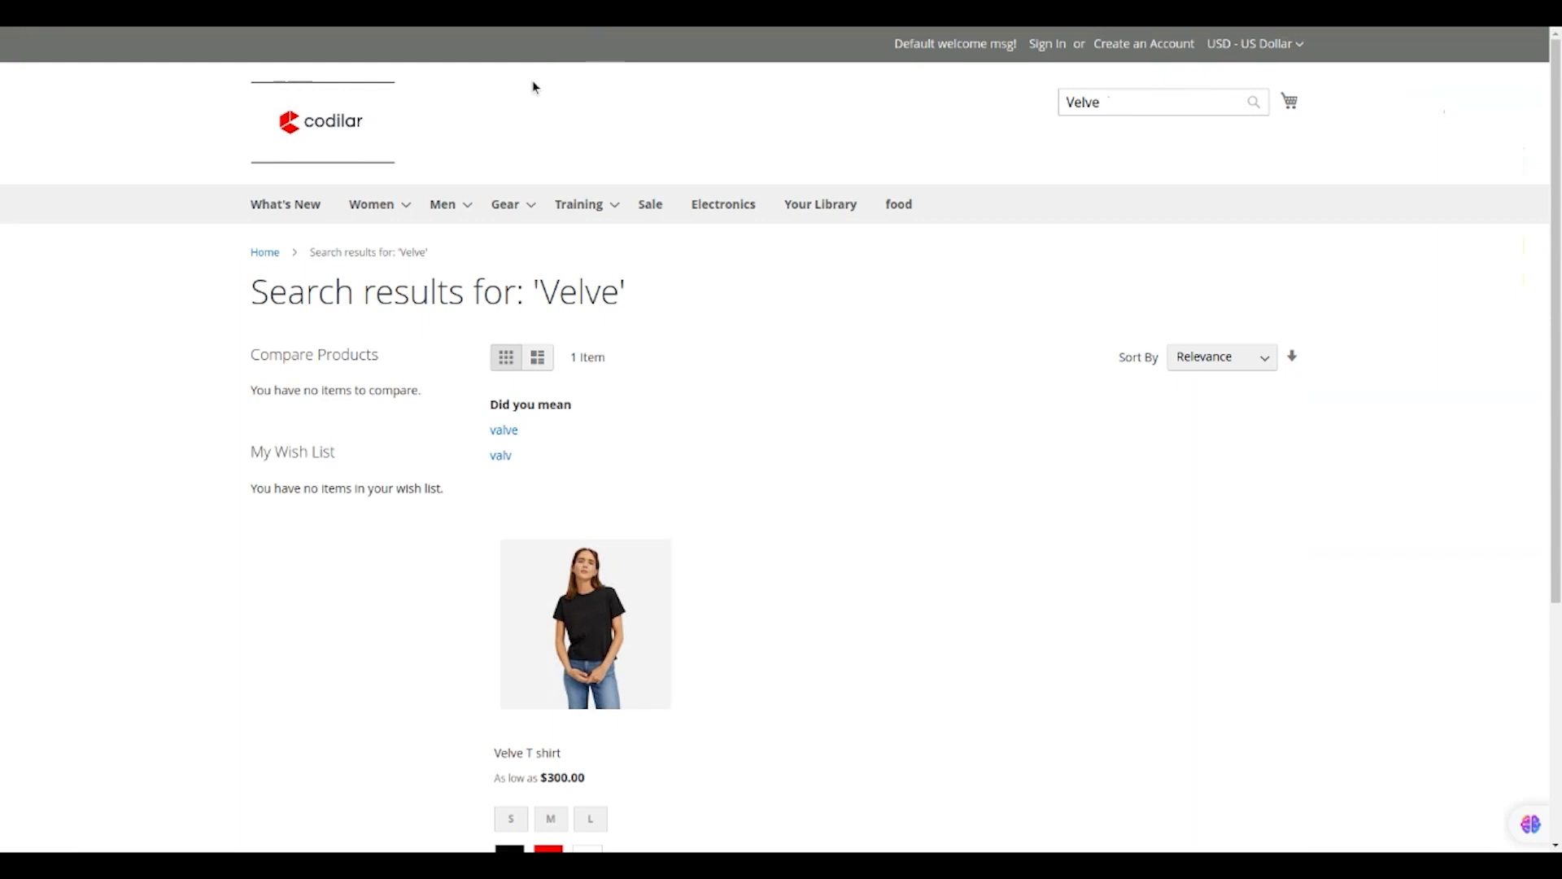
scroll(570, 309, "down", 4)
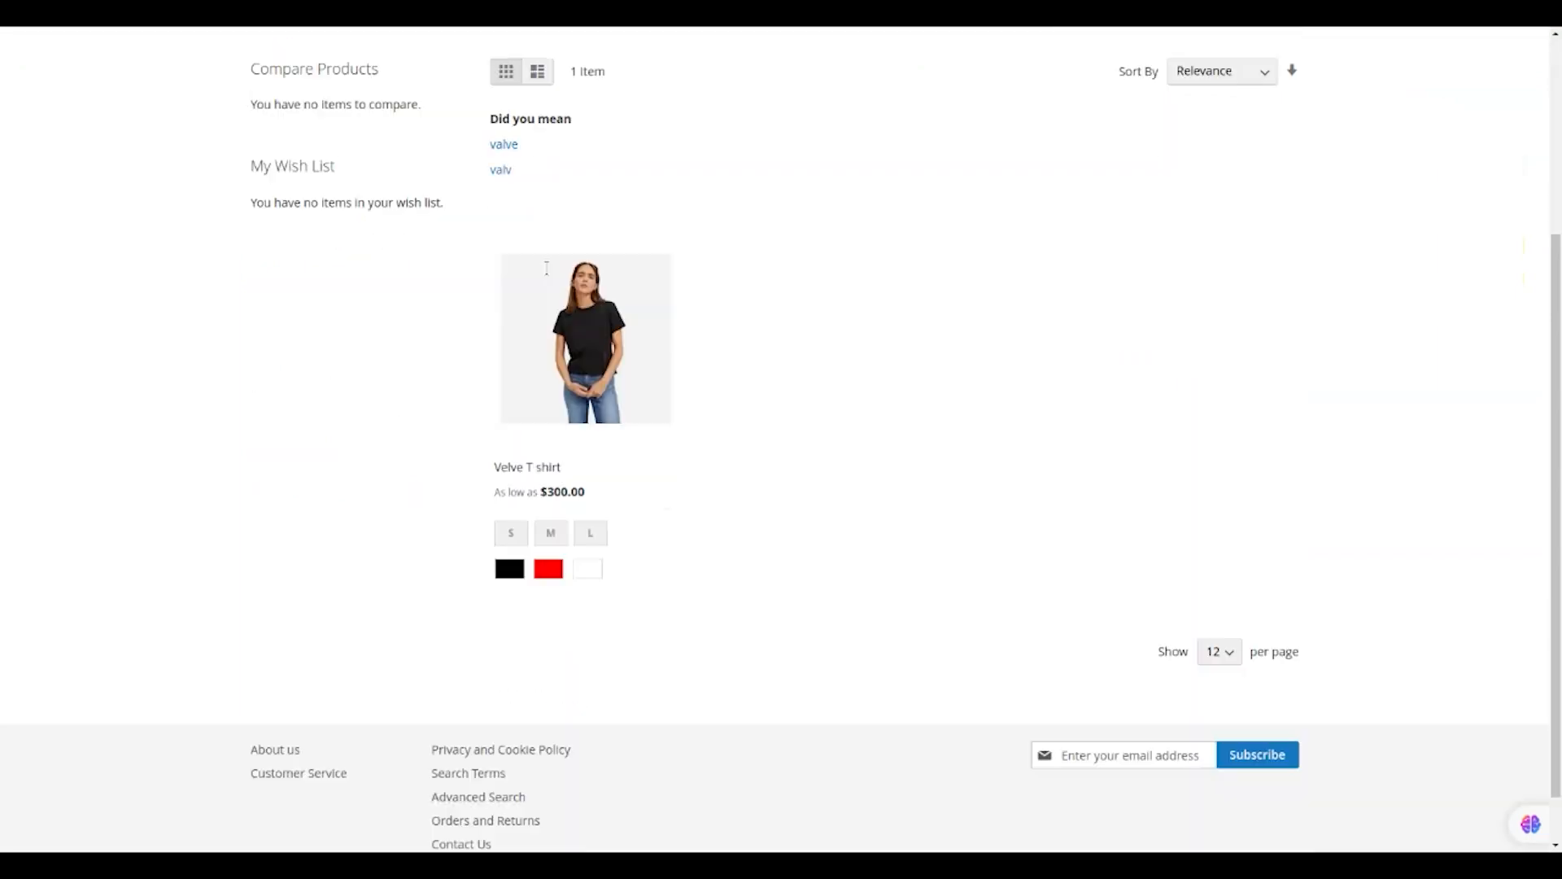
left_click(585, 318)
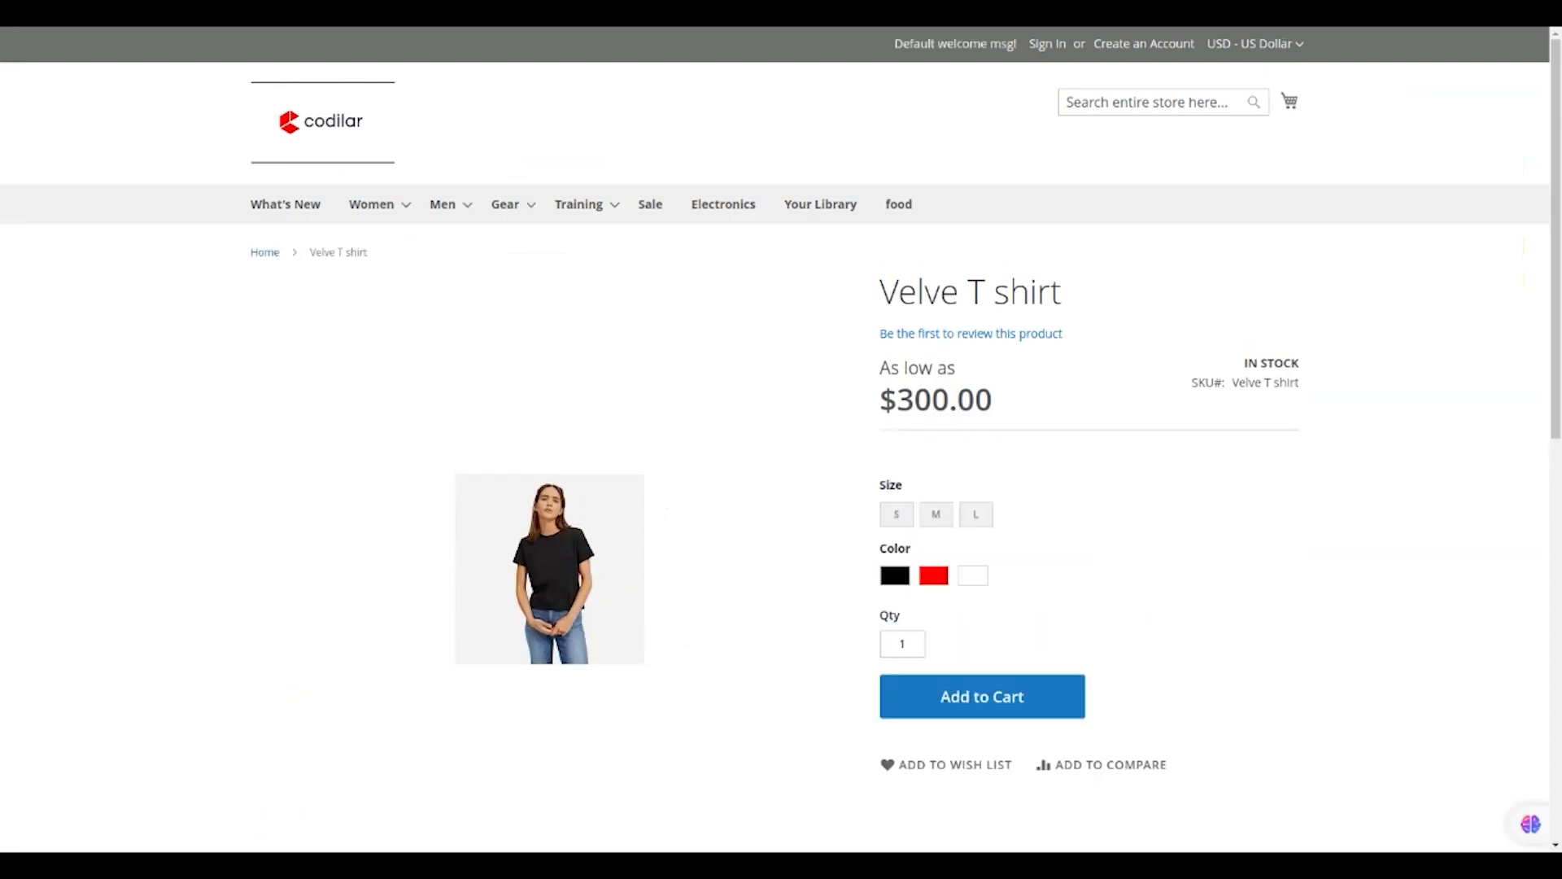
scroll(586, 318, "down", 2)
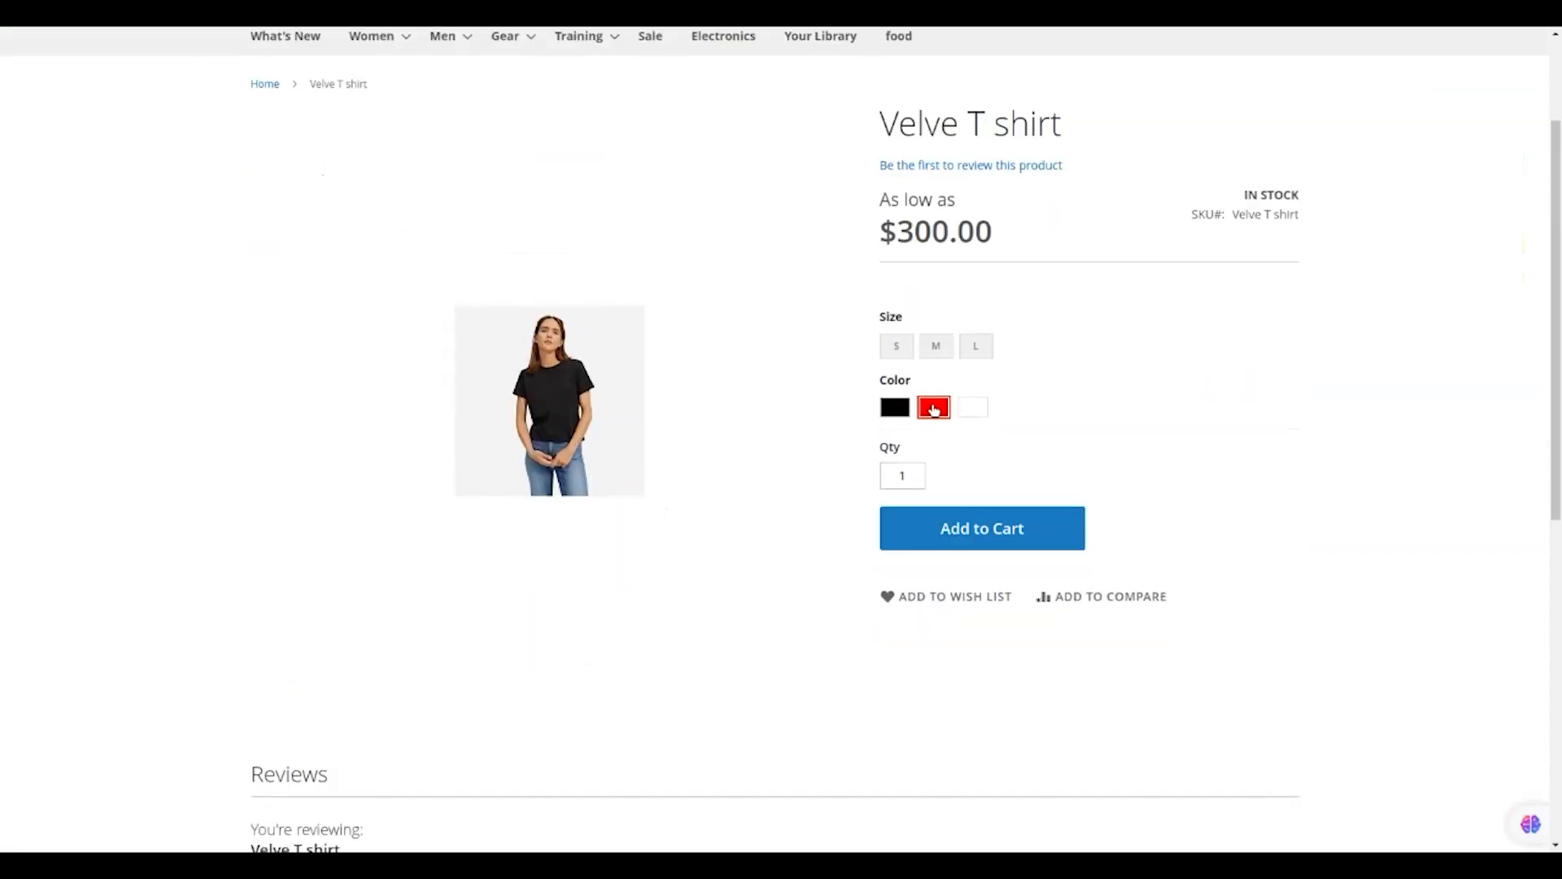
Try the red, black and white color swatches, ending on the white shirt image.
left_click(933, 409)
left_click(894, 406)
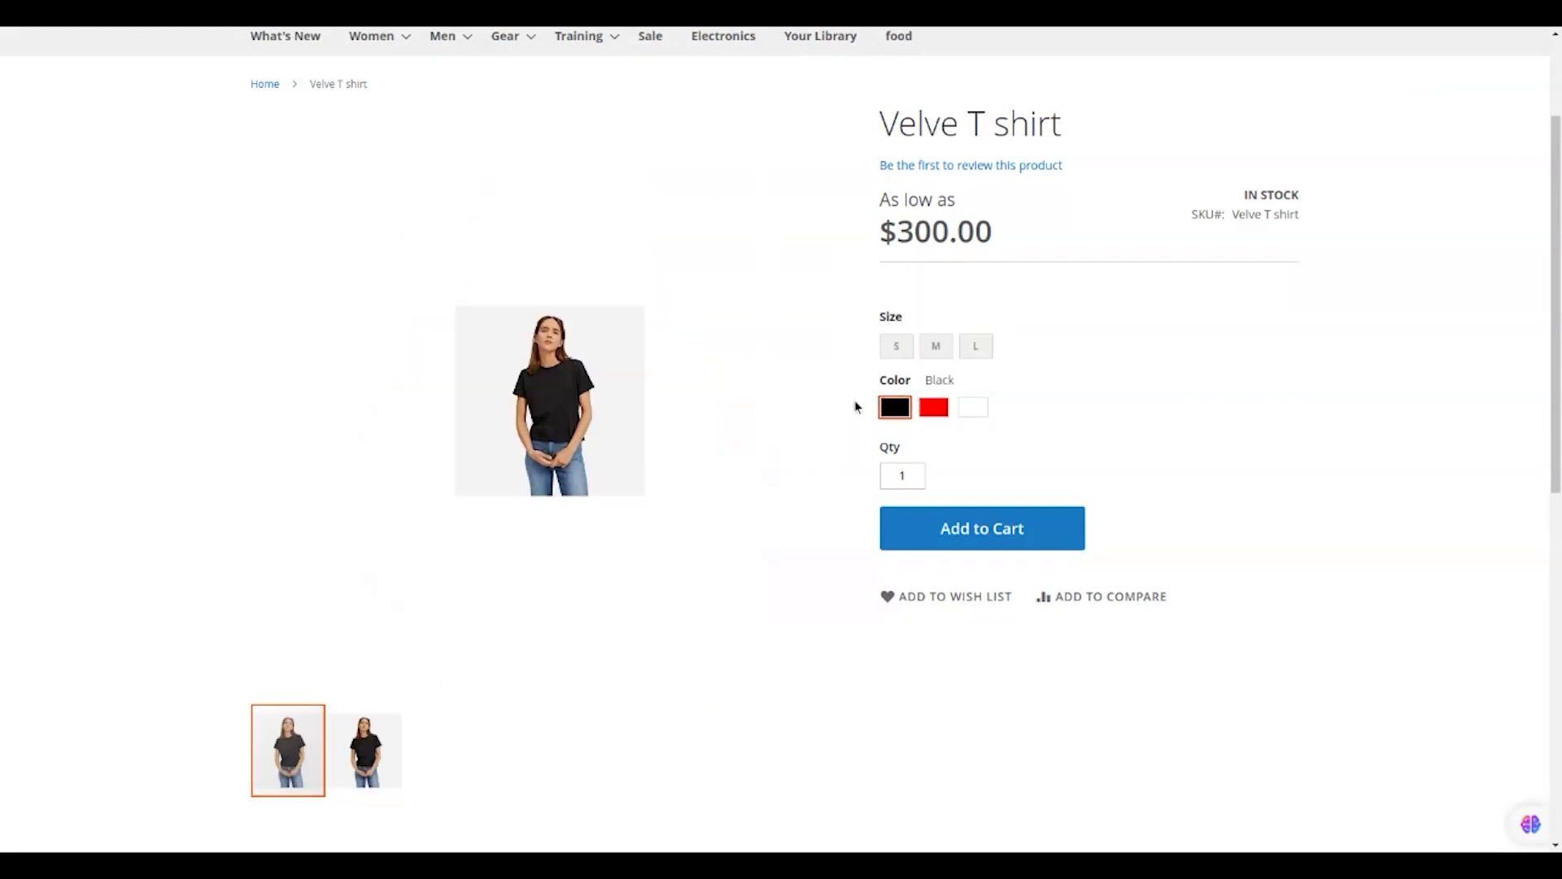
left_click(972, 407)
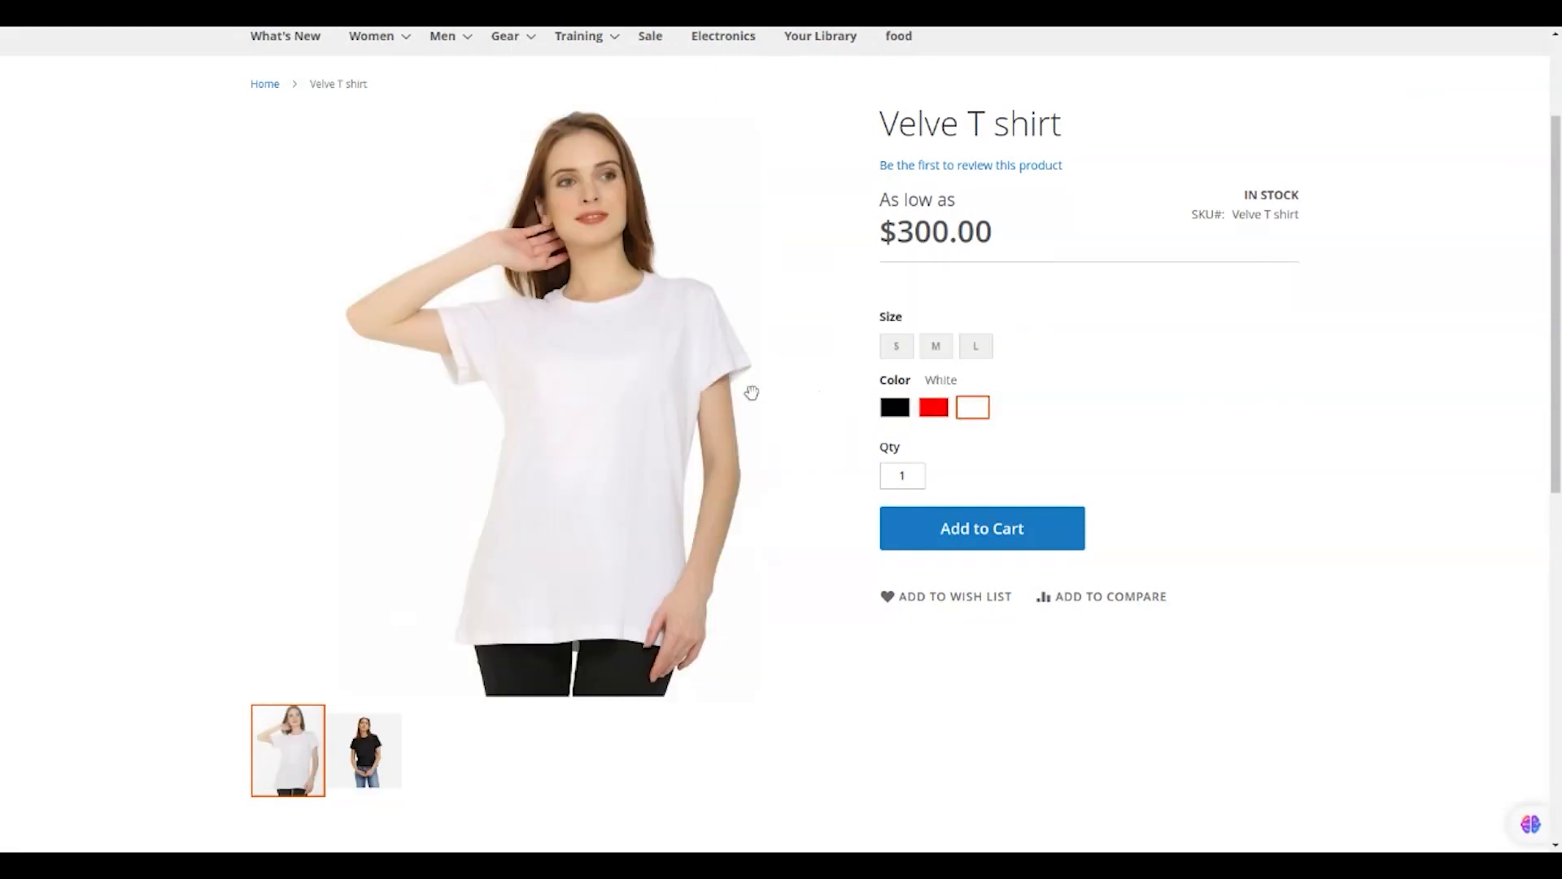